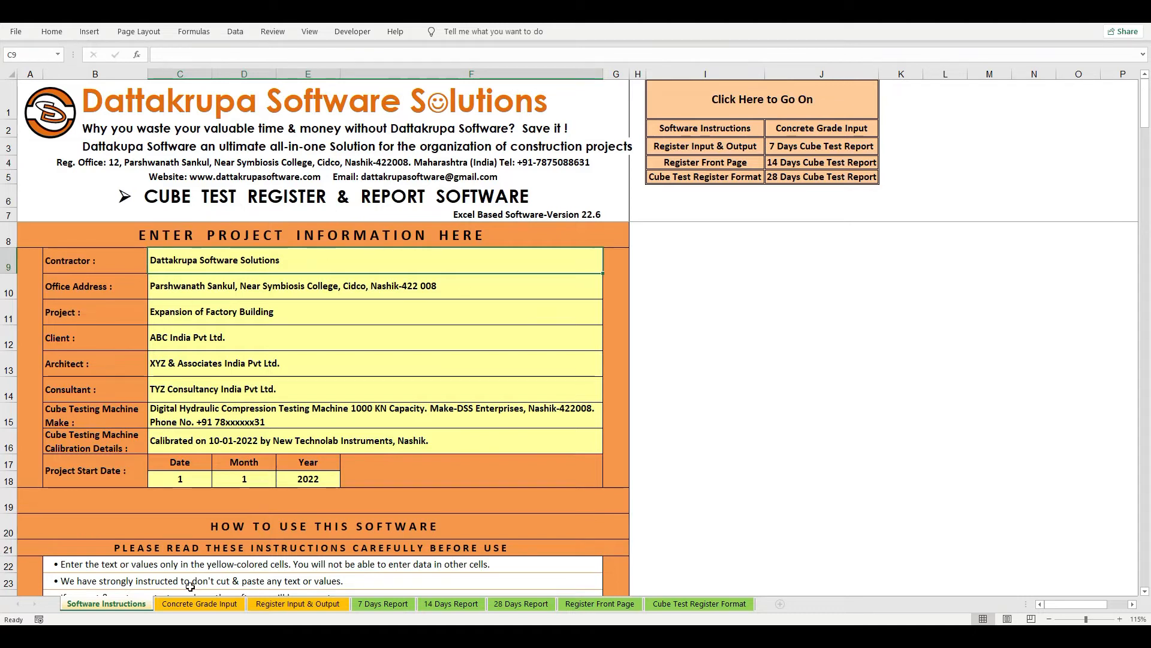
- Review the Contractor and Office Address entries in the project information section of the Software Instructions sheet
left_click(508, 194)
left_click(466, 260)
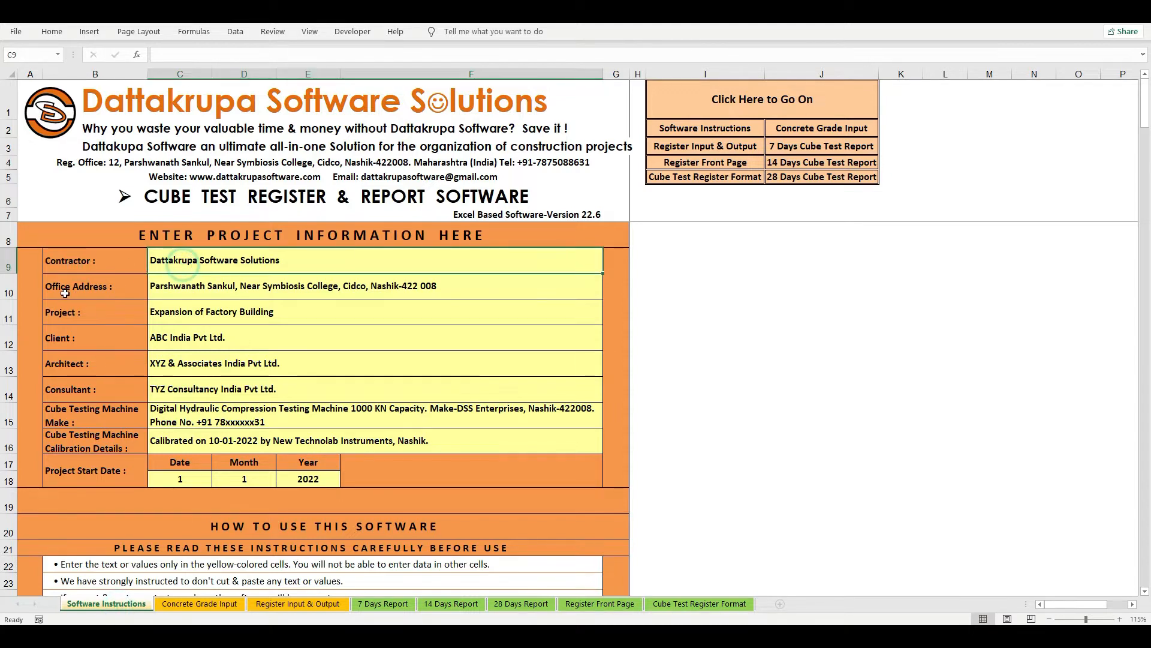
left_click(219, 286)
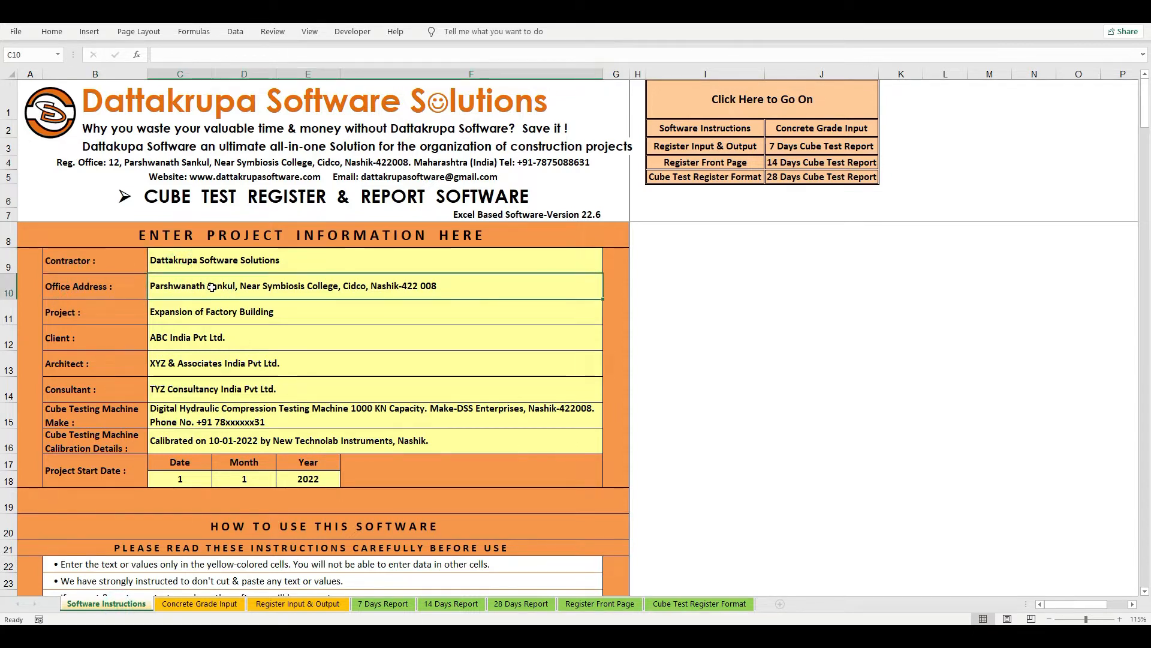
left_click(167, 258)
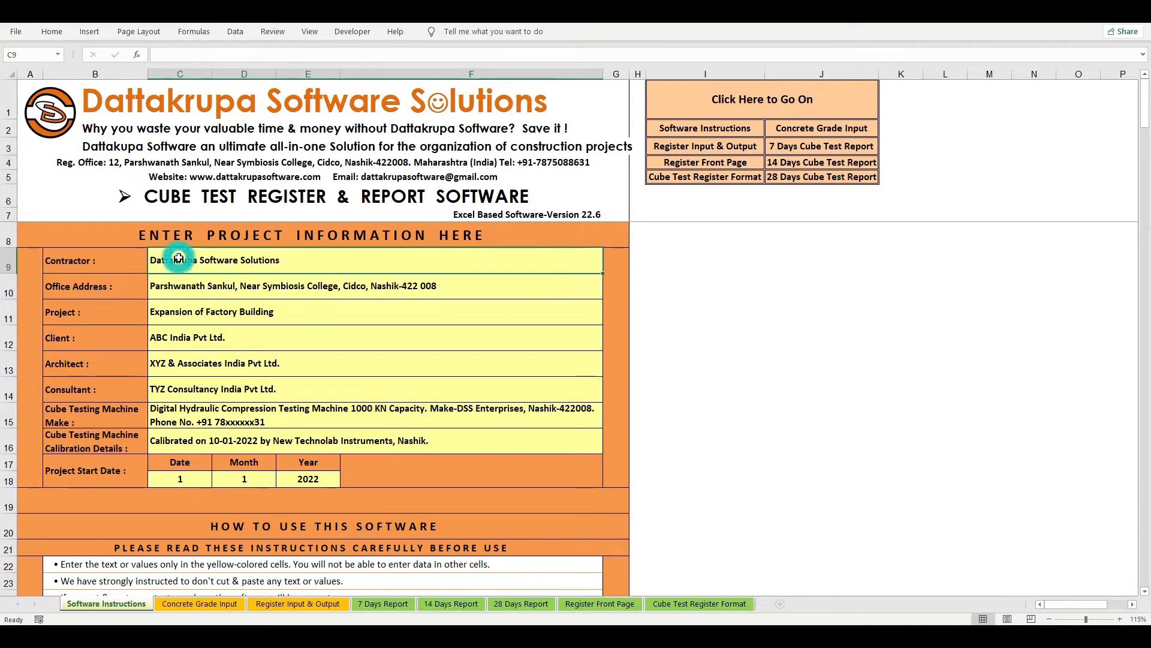
left_click(165, 287)
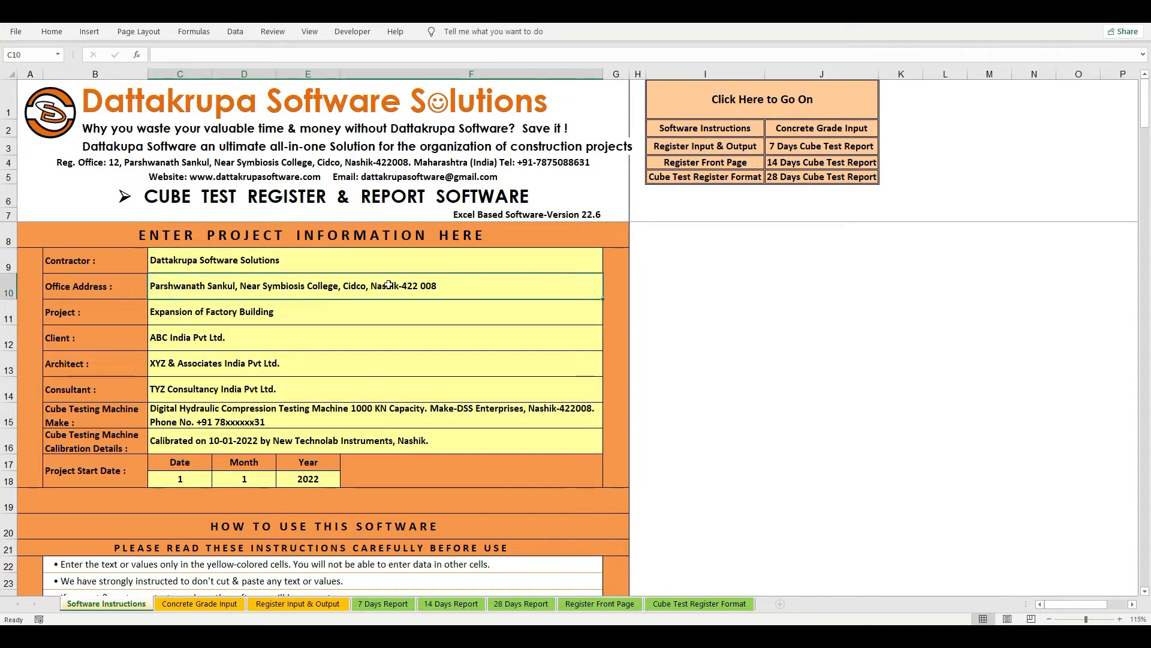
- Go through the Project, Client, Architect and Consultant entries in the project information section
left_click(60, 311)
left_click(181, 313)
left_click(62, 338)
left_click(177, 337)
left_click(76, 363)
left_click(174, 368)
left_click(141, 389)
left_click(190, 389)
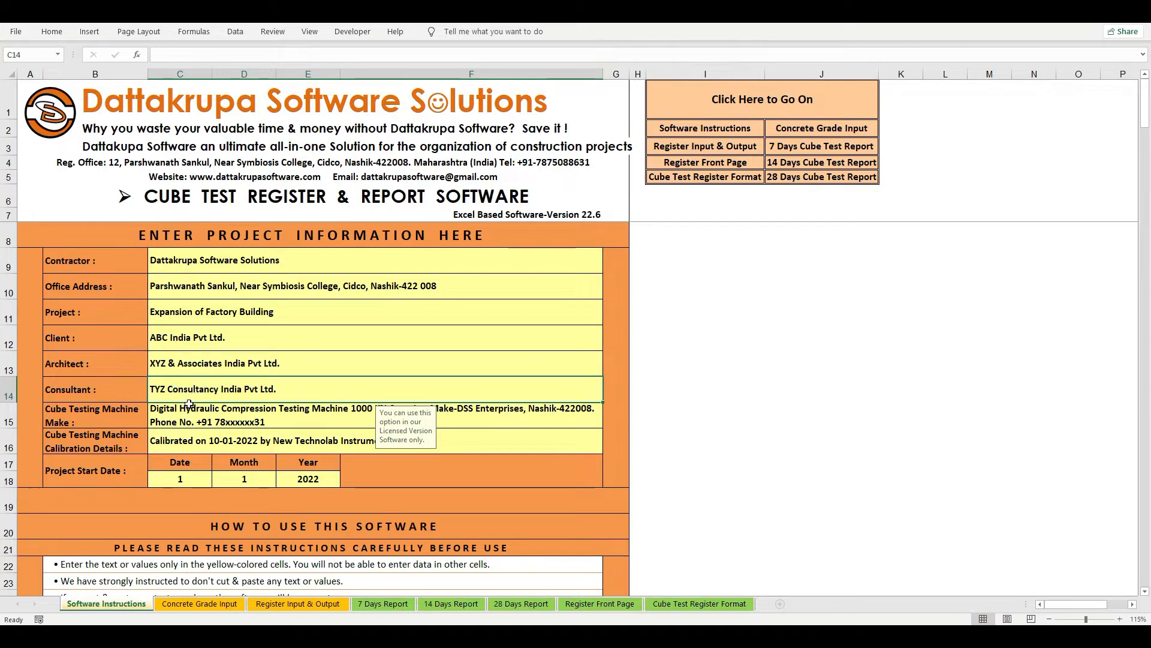
left_click_drag(186, 313, 193, 389)
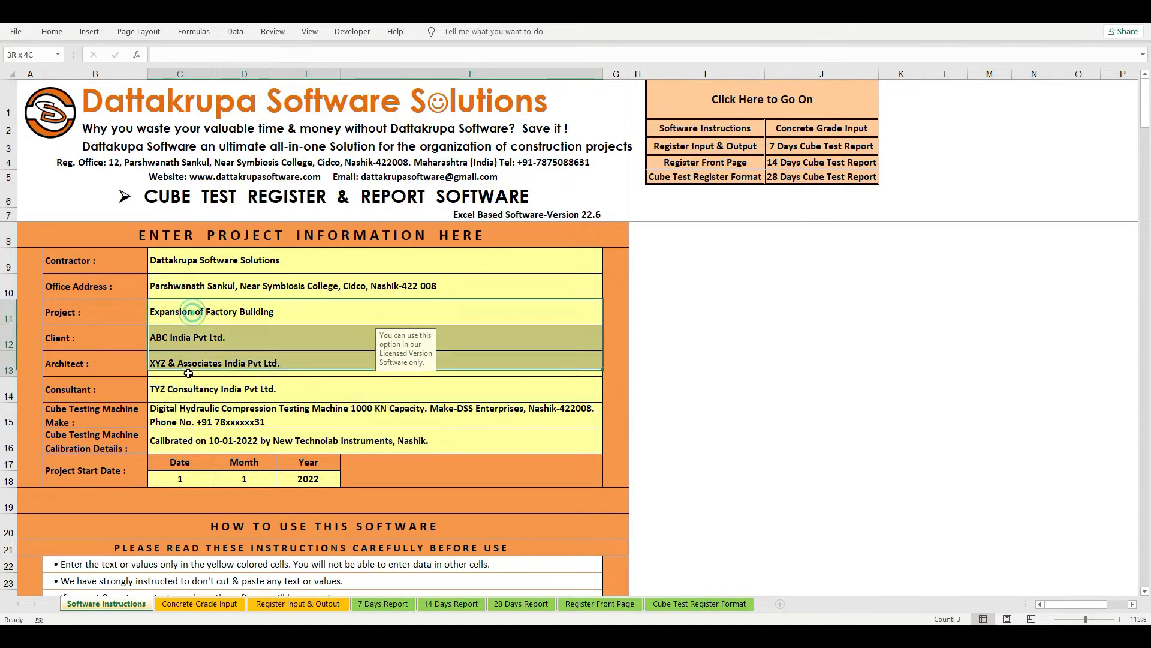
- Check the Cube Testing Machine Make and Cube Testing Machine Calibration Details entries
left_click(286, 422)
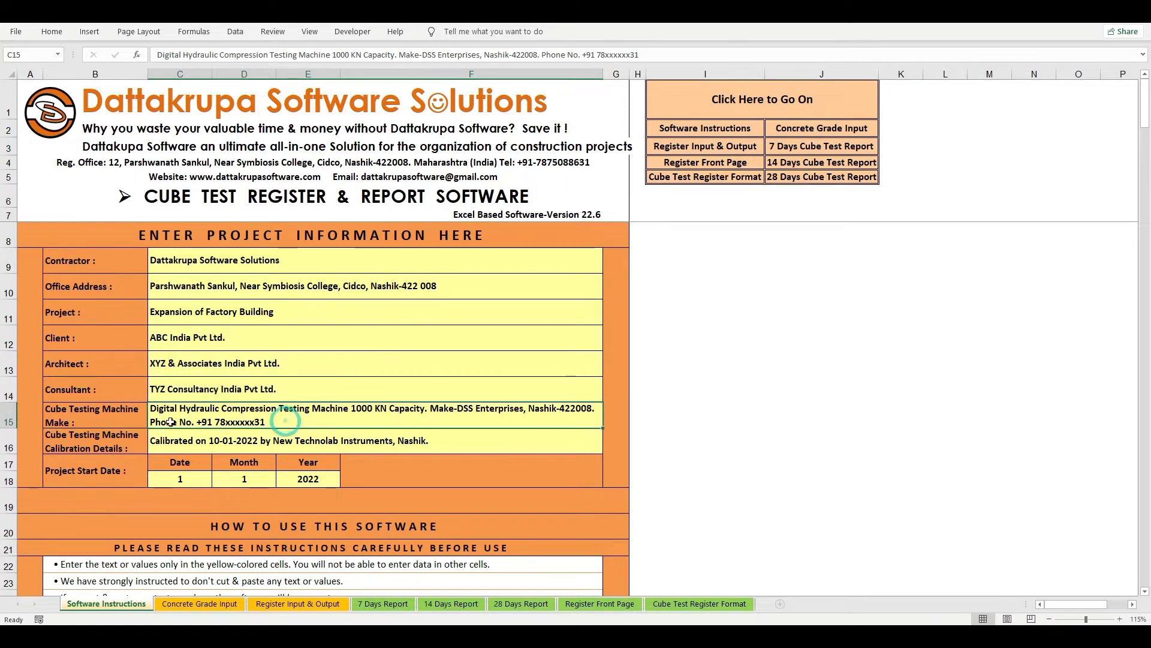
left_click(70, 422)
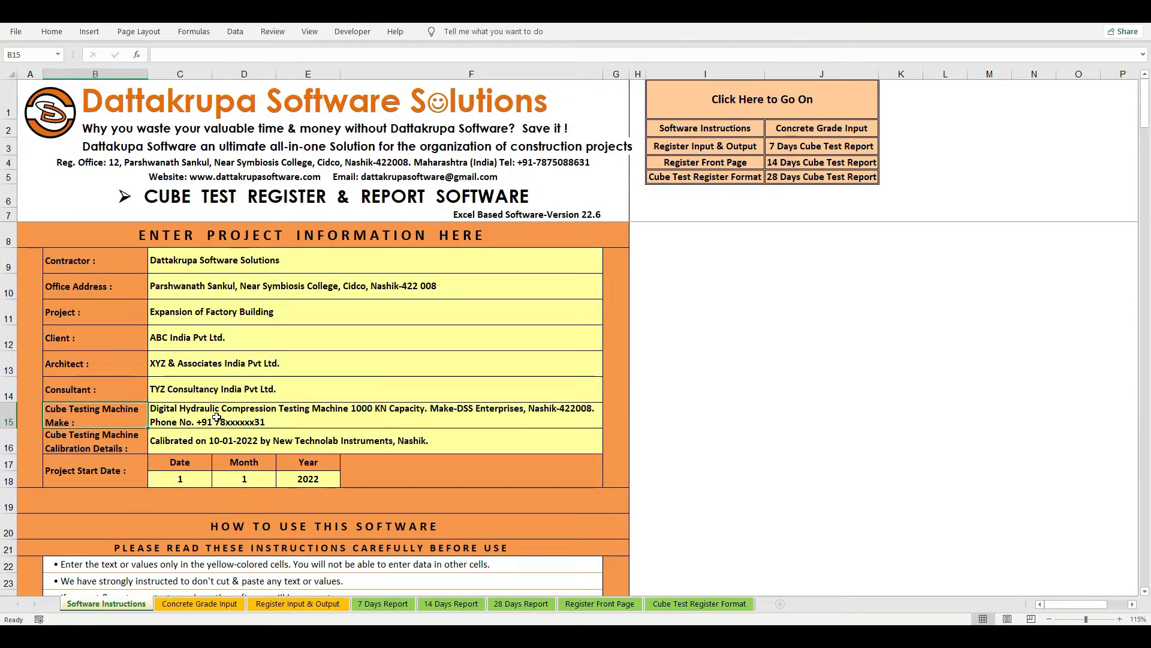
left_click(302, 411)
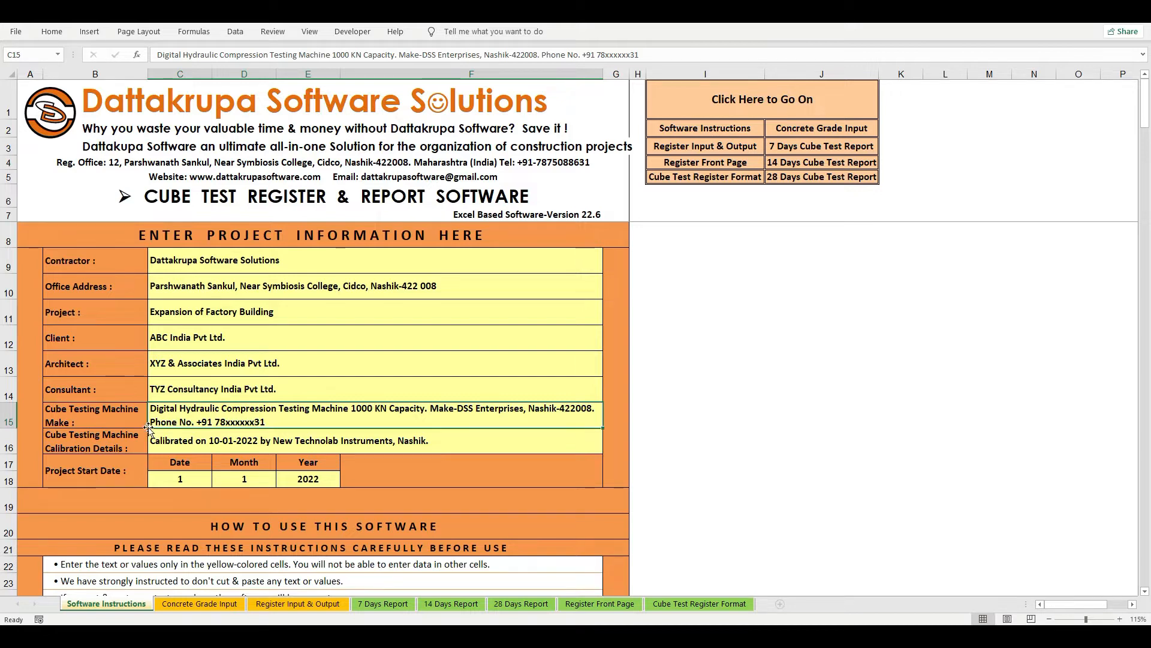
left_click(100, 441)
left_click(178, 441)
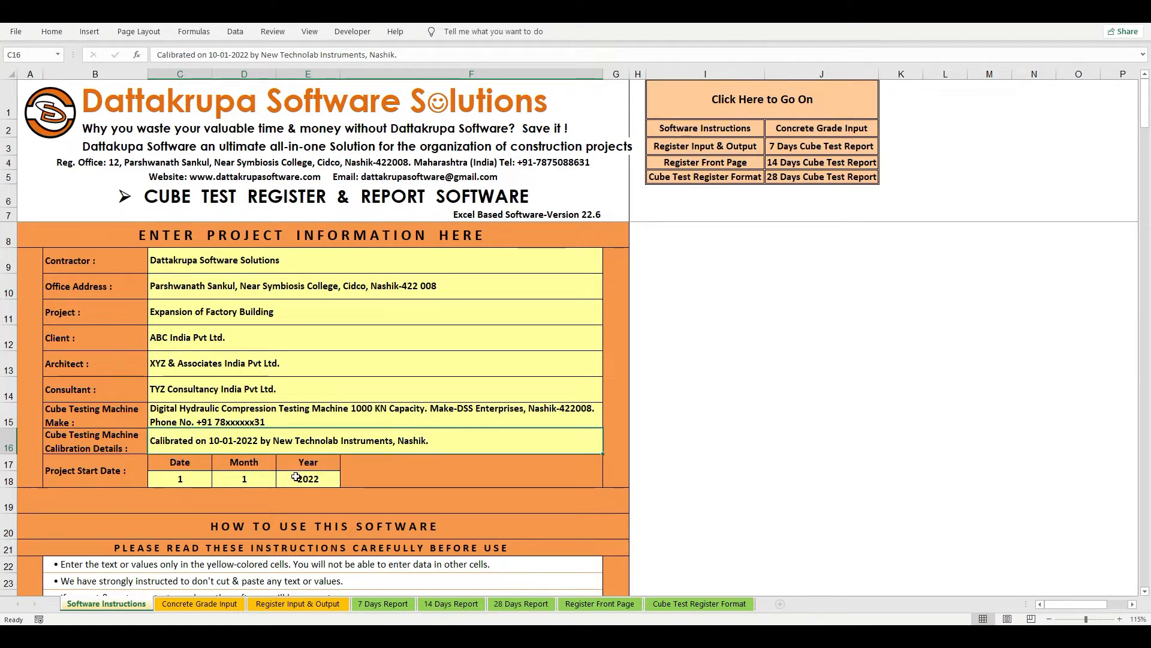
left_click_drag(297, 414, 297, 429)
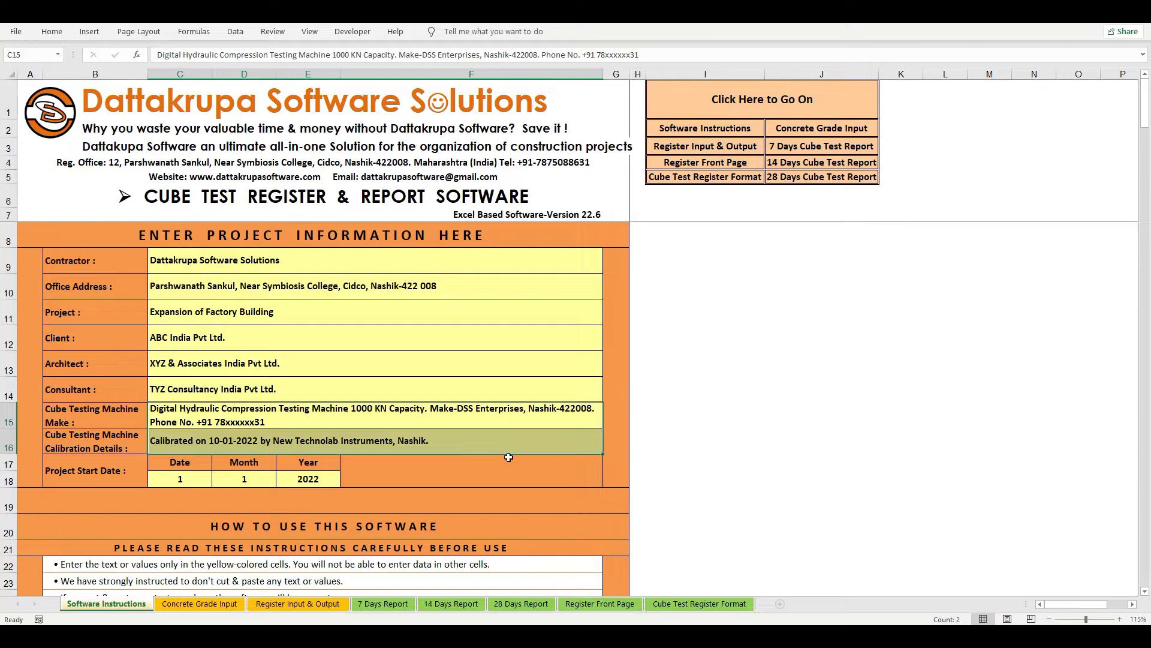
- Read through the usage instructions and the Frequently Asked Questions & Answers below the project information
scroll(244, 477, "down", 4)
left_click_drag(63, 275, 393, 454)
scroll(393, 454, "down", 2)
left_click_drag(84, 379, 420, 567)
scroll(422, 545, "down", 5)
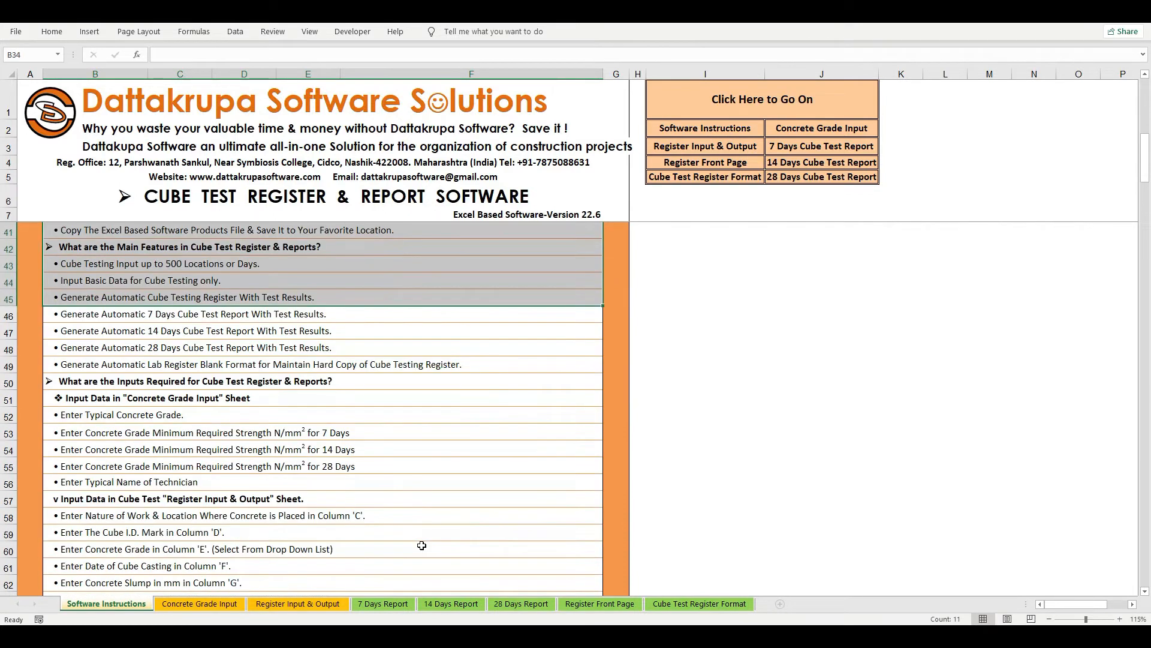
scroll(422, 545, "down", 11)
scroll(422, 545, "up", 20)
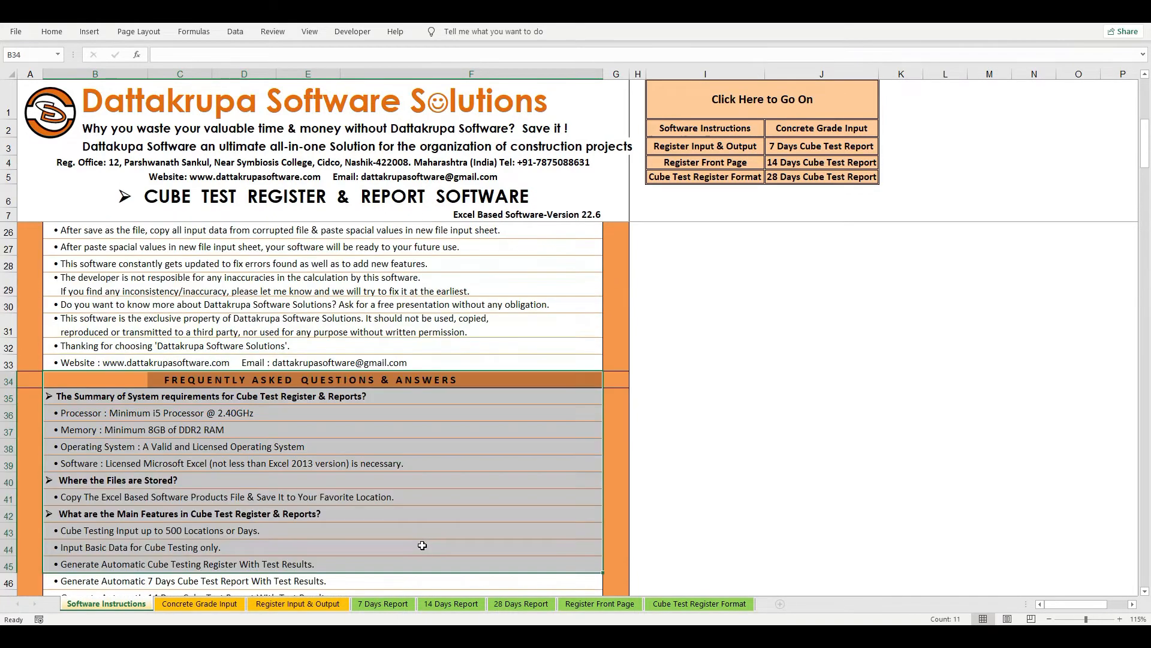
- Open the Concrete Grade Input sheet and examine the concrete grades and the M15 minimum strengths for 7, 14 and 28 days
left_click(218, 610)
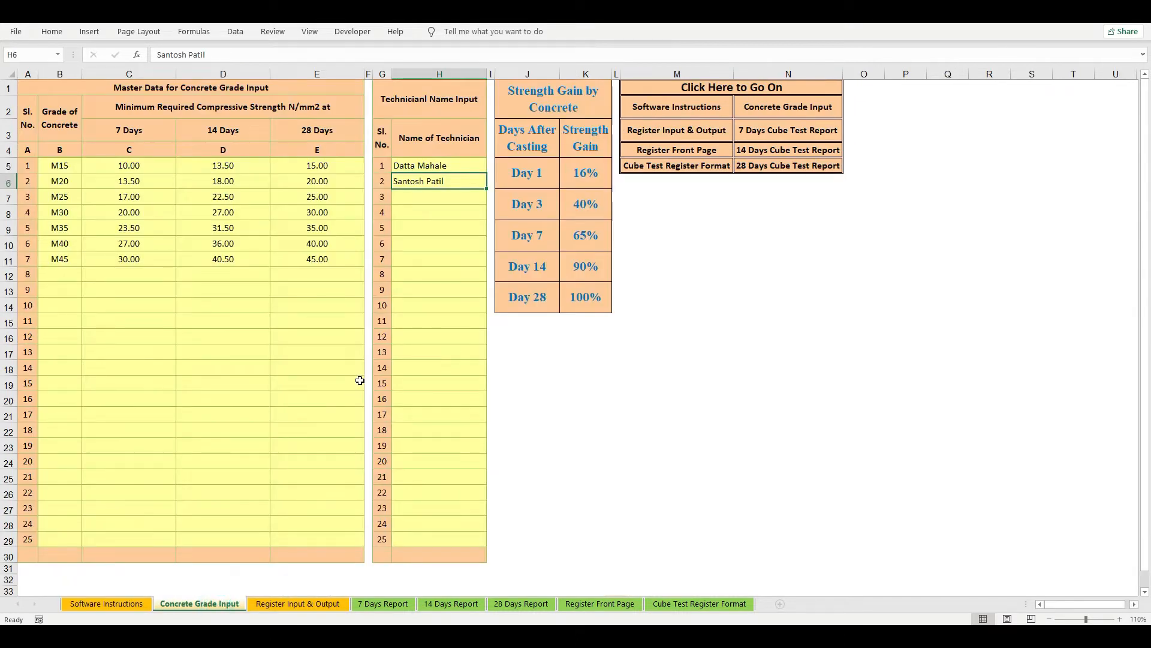
left_click_drag(60, 166, 64, 262)
left_click(133, 264)
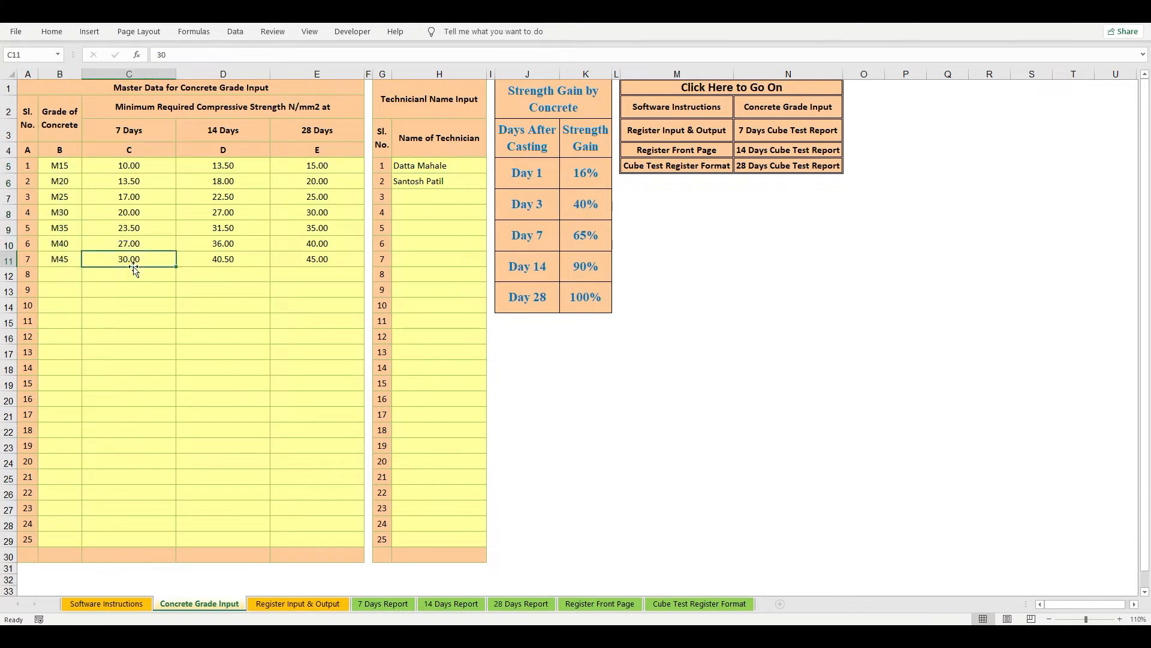
left_click(64, 170)
left_click(124, 171)
key("Up")
key("Up")
left_click(124, 171)
left_click_drag(227, 132, 229, 169)
left_click(322, 129)
left_click_drag(322, 129, 321, 165)
left_click(321, 167)
left_click_drag(129, 169, 300, 165)
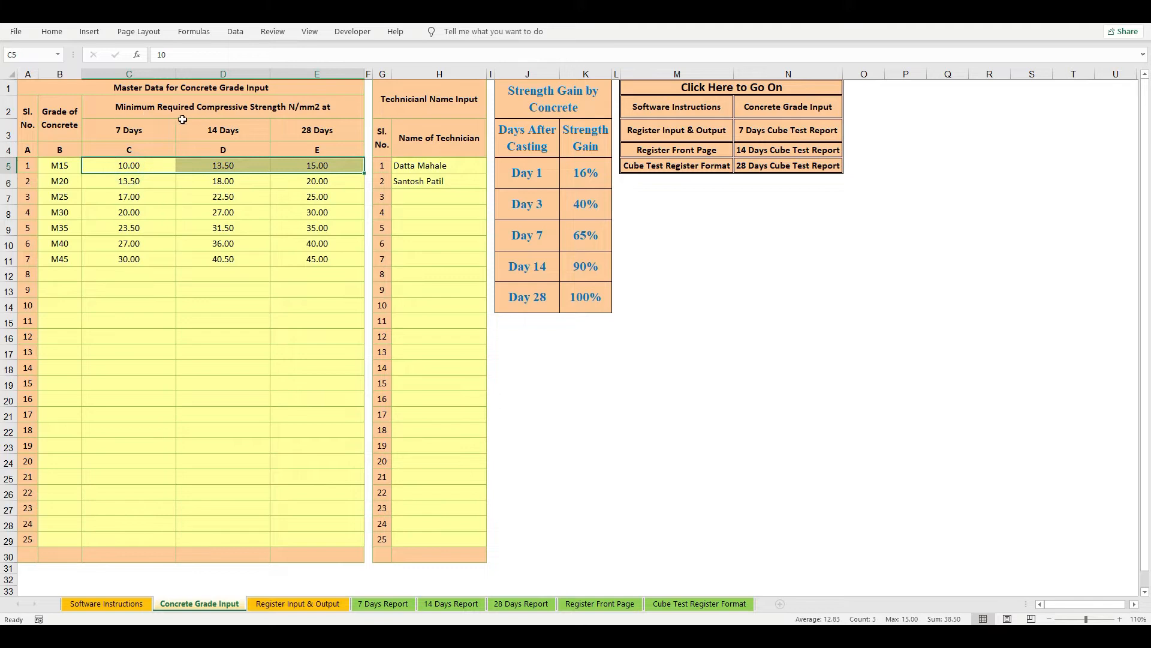
- Review the filled M15 to M45 grade rows and the empty rows available for additional grades
left_click_drag(64, 171, 303, 256)
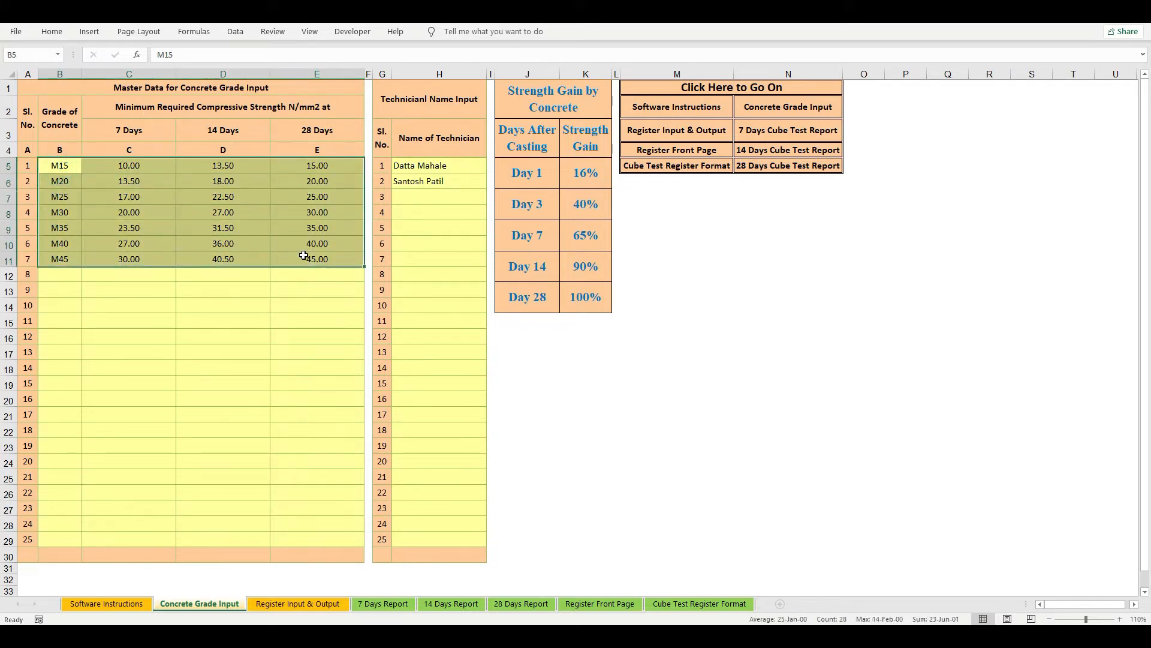
left_click(201, 254)
left_click_drag(60, 274, 303, 540)
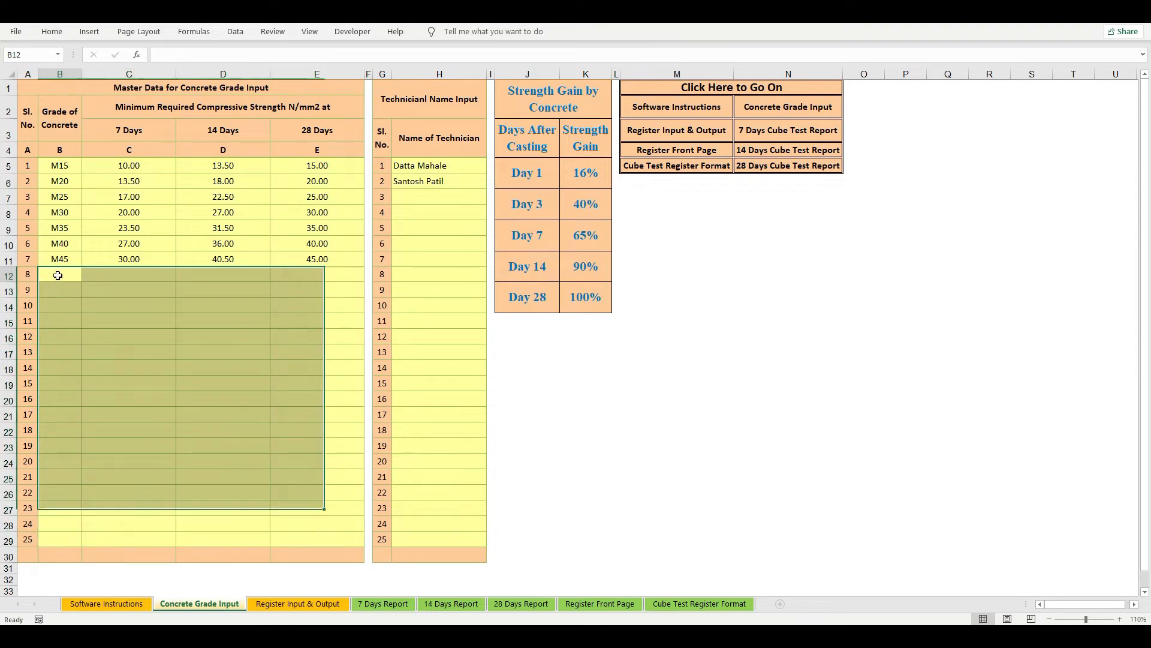
left_click(52, 275)
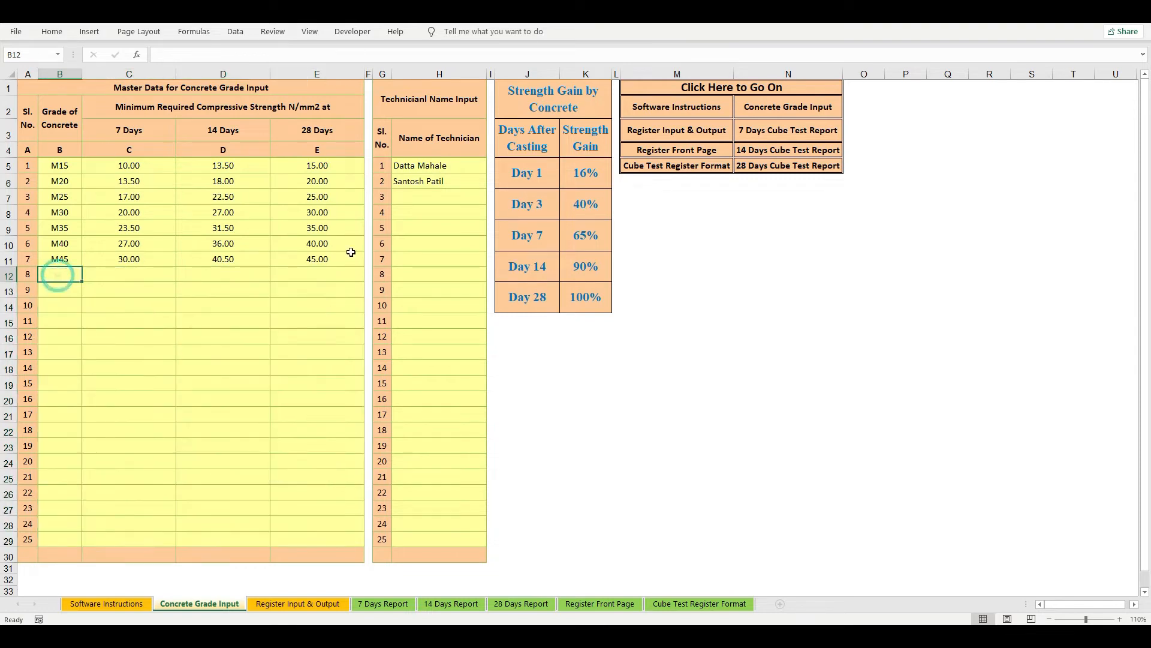
- Inspect the Name of Technician list, including its filled entries and the blank cells below them
left_click(435, 169)
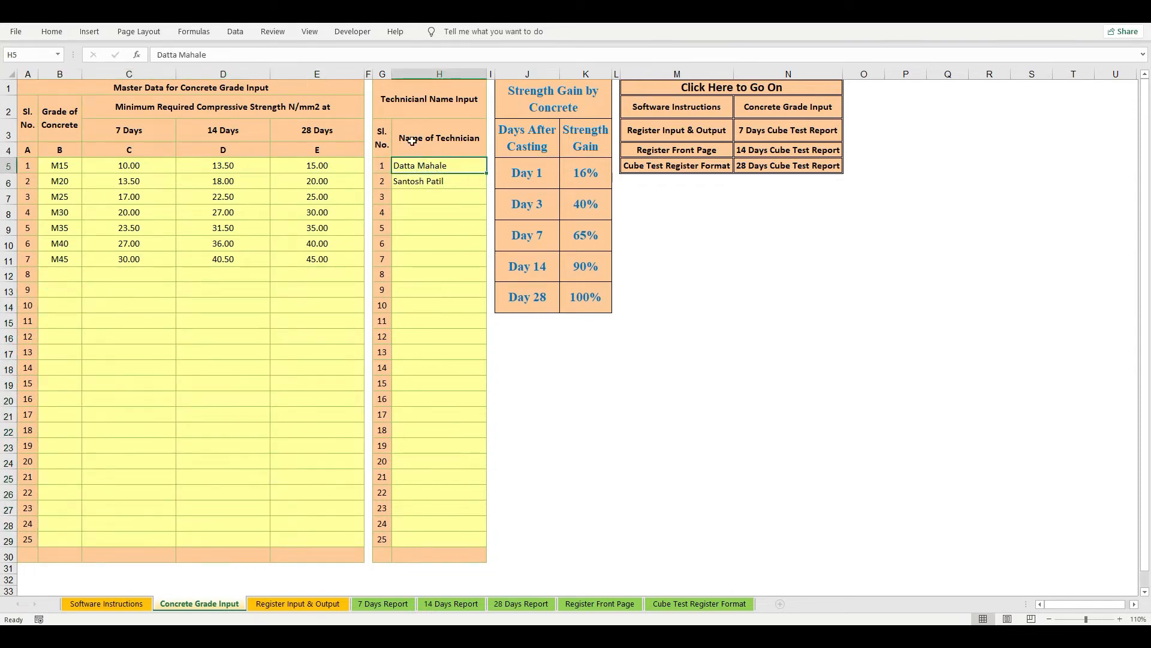
left_click(417, 182)
left_click(404, 197)
left_click(404, 212)
left_click(407, 245)
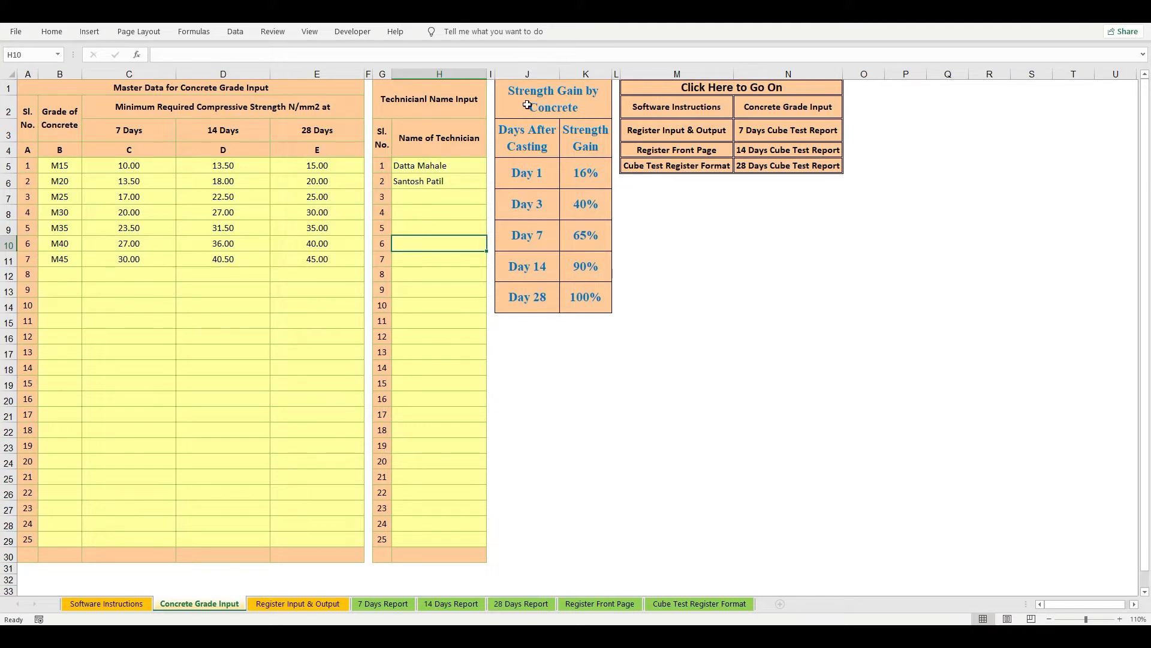
- Examine the Strength Gain by Concrete table, comparing the gain percentages for days 1, 3, 7, 14 and 28
left_click_drag(528, 101, 549, 131)
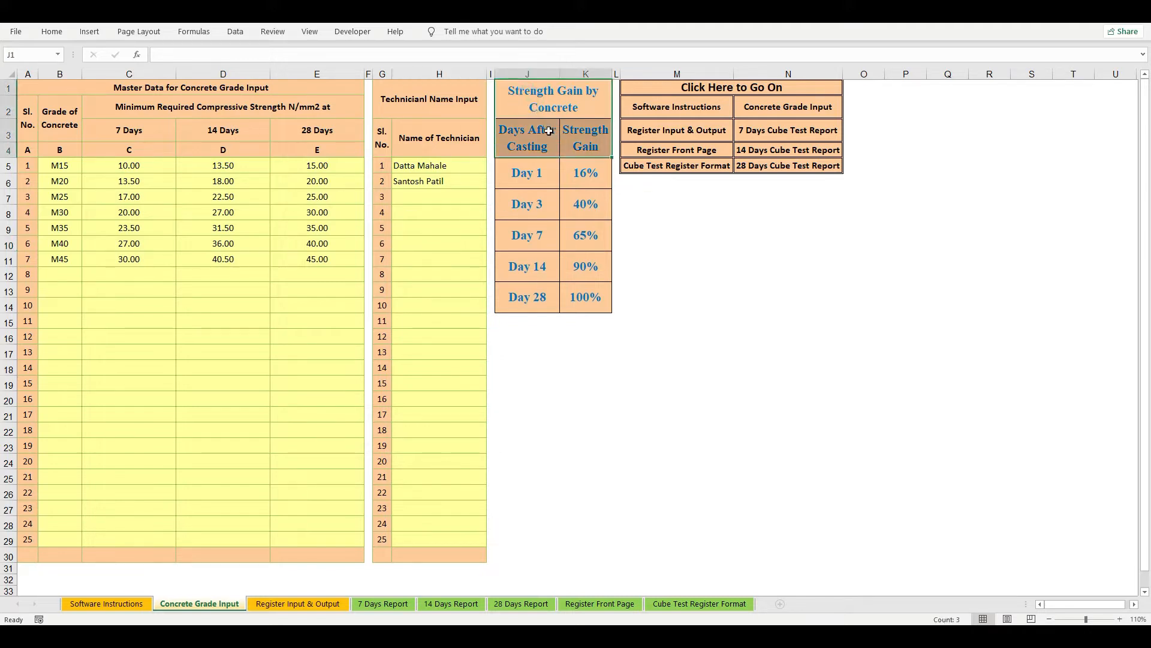
left_click(596, 146)
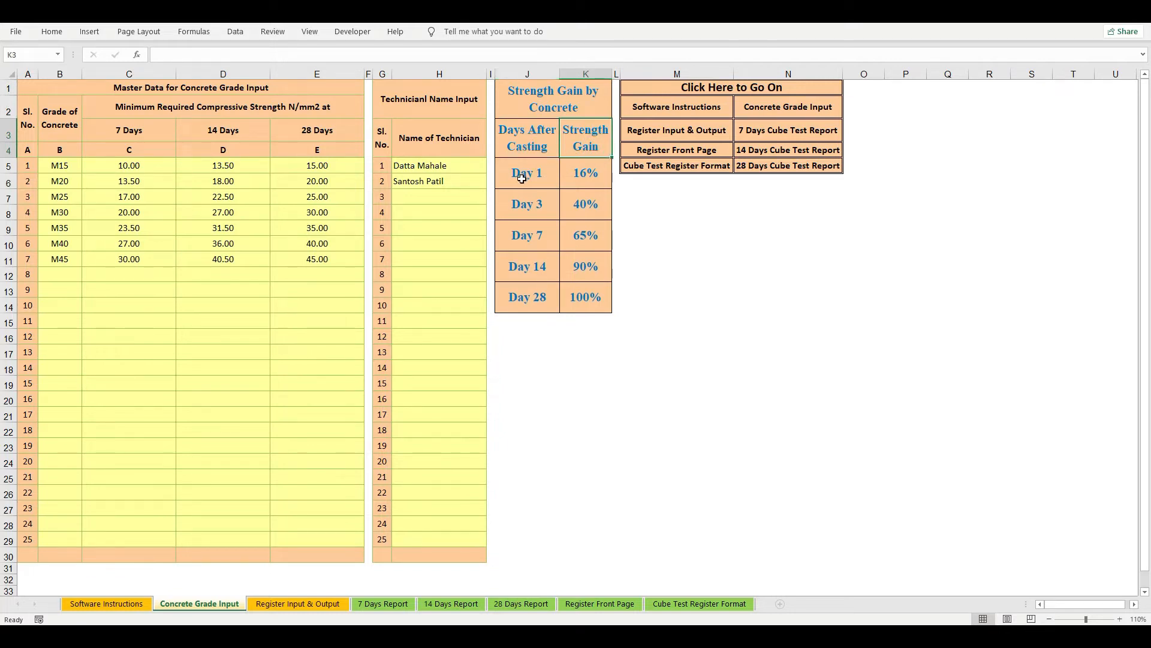
left_click(572, 180)
left_click(523, 212)
left_click(579, 207)
left_click(518, 243)
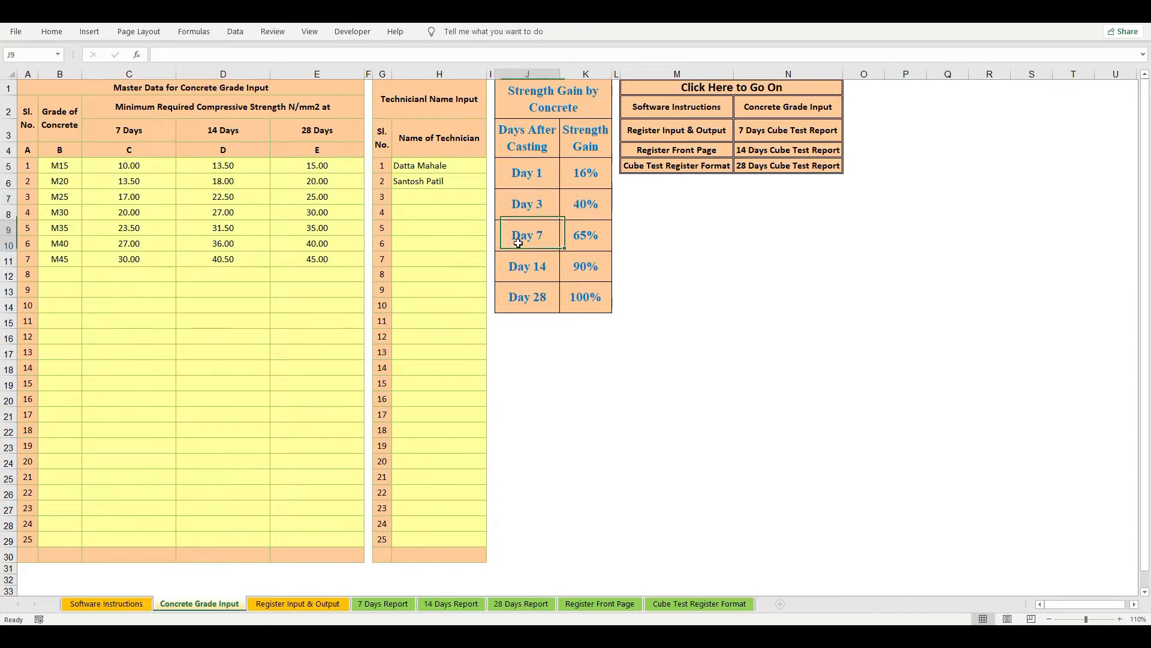
left_click(585, 236)
left_click(512, 273)
left_click(586, 264)
left_click(522, 296)
left_click(597, 296)
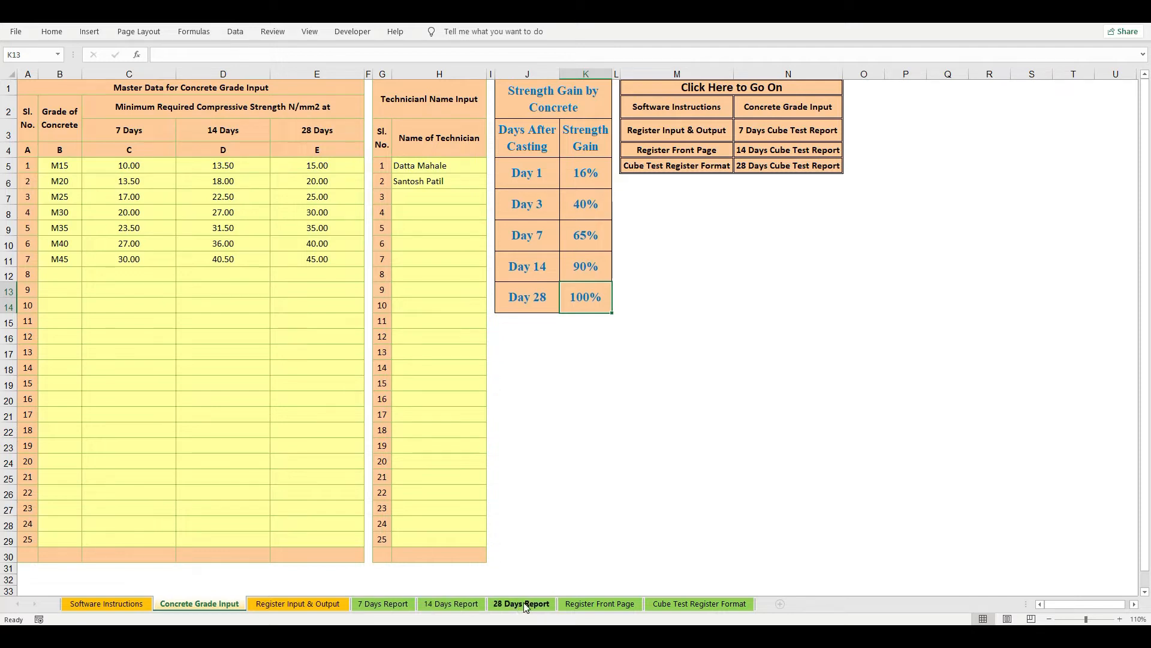
- Open the 7 Days Report sheet and look over the full cube test report layout
left_click(384, 604)
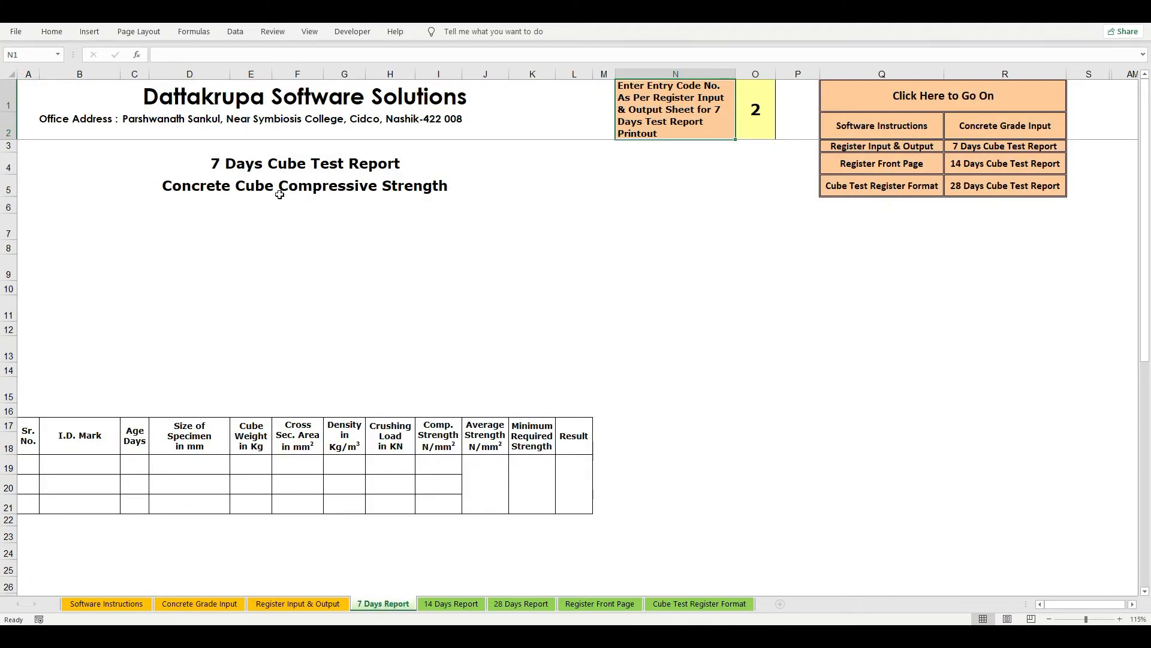
left_click(277, 178)
scroll(389, 298, "down", 10)
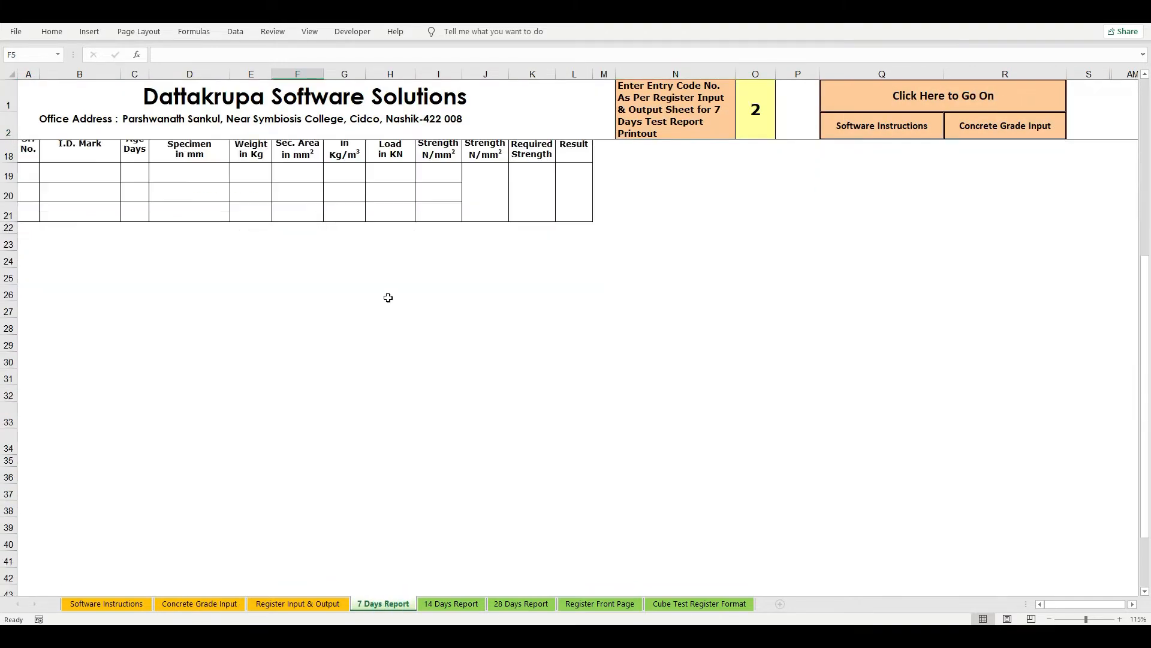
scroll(389, 298, "up", 10)
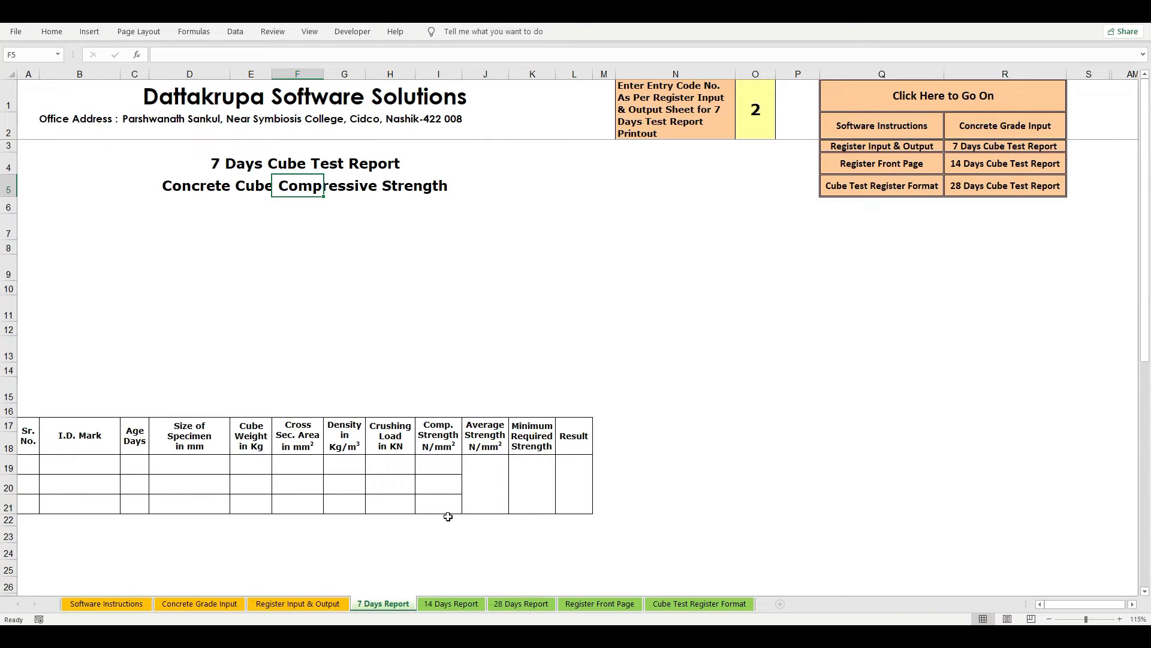
- Look over the report layouts on the 14 Days Report and 28 Days Report sheets
left_click(451, 603)
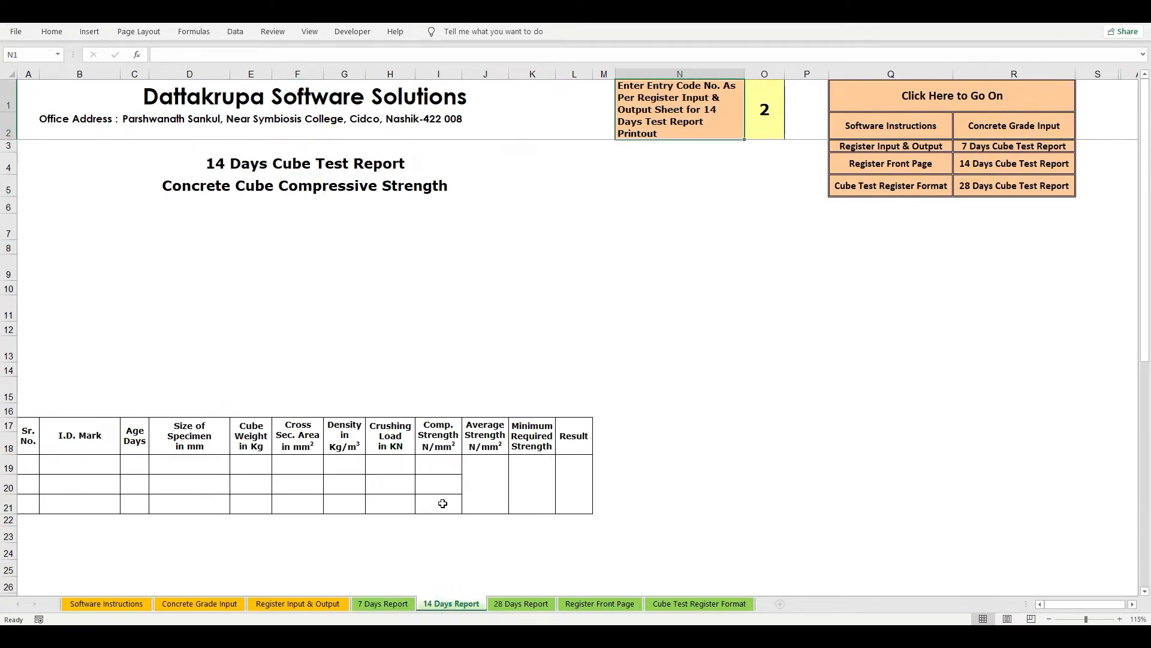
scroll(443, 503, "down", 6)
scroll(442, 503, "down", 5)
scroll(442, 503, "up", 11)
left_click(521, 604)
scroll(469, 443, "down", 10)
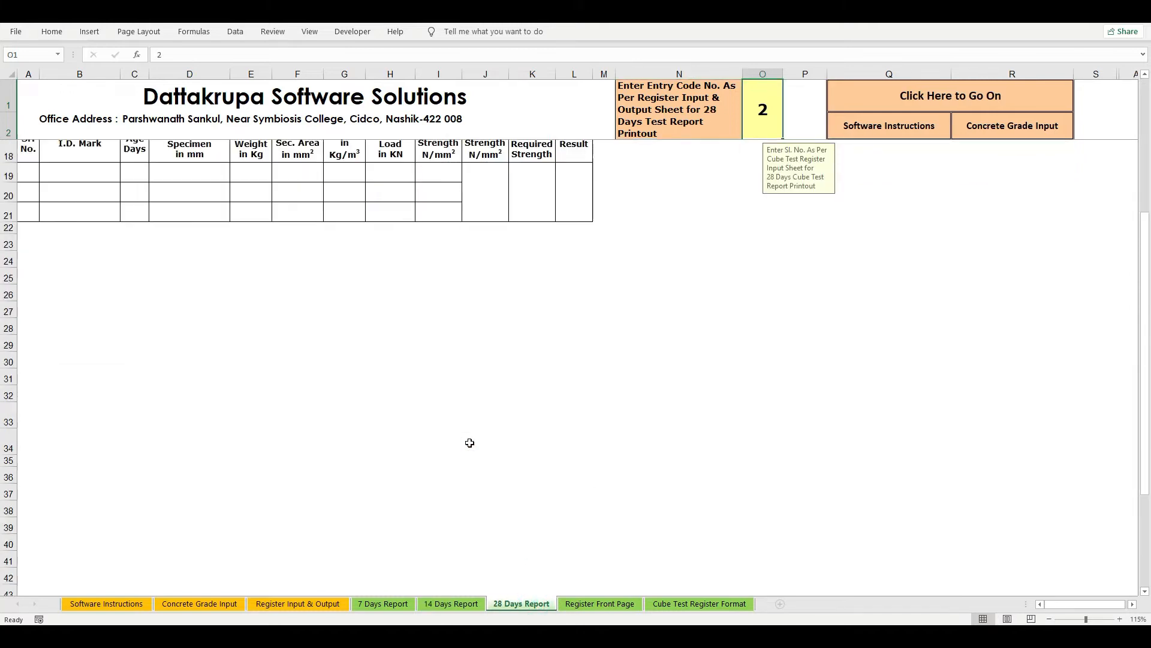
scroll(470, 443, "up", 10)
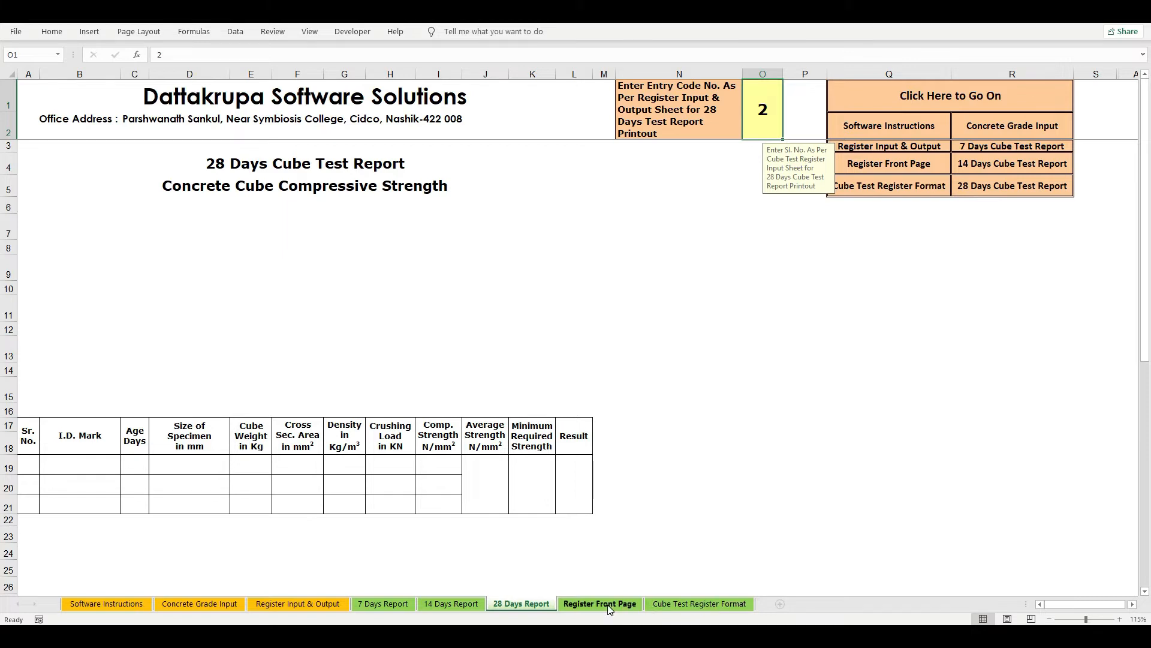
- Open the Register Input & Output sheet and review its yellow input columns, from Nature of Work & Location to the editable cube sizes
left_click(289, 606)
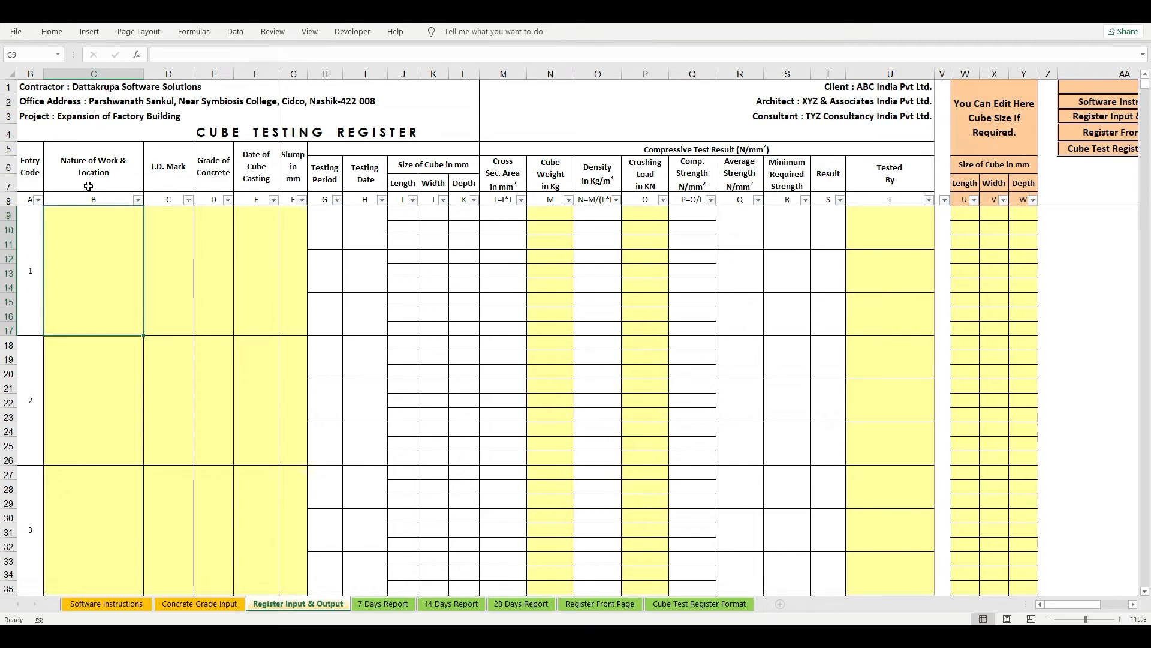
left_click_drag(82, 238, 254, 410)
left_click_drag(549, 216, 551, 420)
left_click_drag(653, 217, 655, 381)
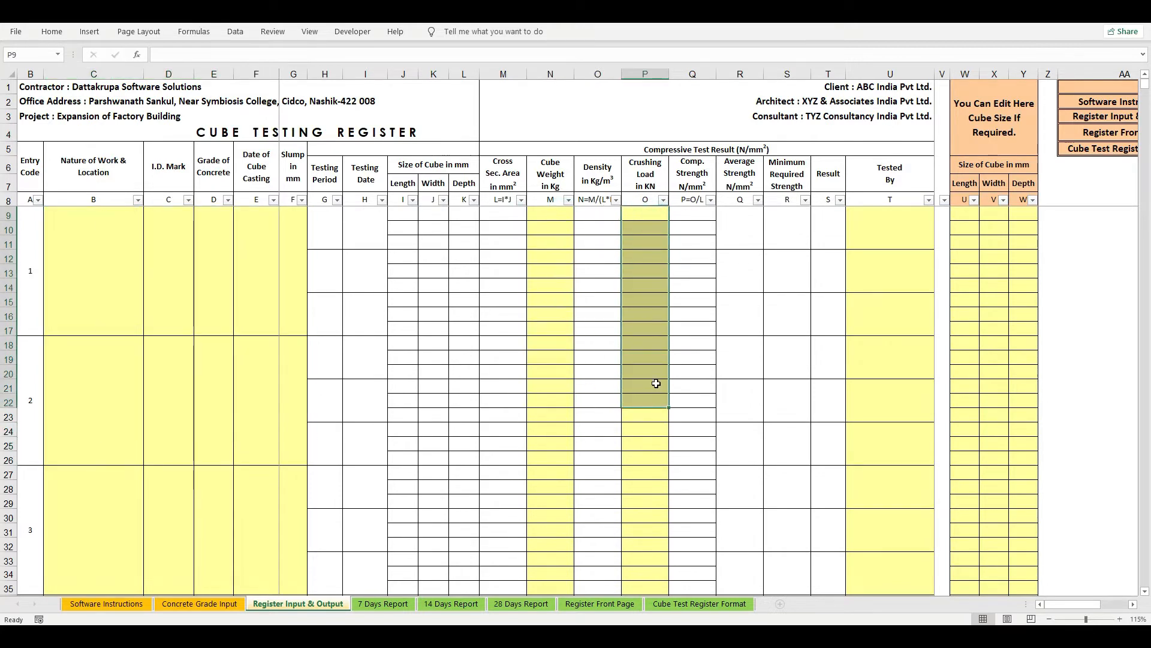
left_click_drag(877, 223, 890, 459)
left_click_drag(966, 213, 1024, 435)
- Enter "Concrete for Footing Mkd. F1 & F2 at Axis A1, A2, C1, C2" as the nature of work and location for entry 1
left_click(72, 259)
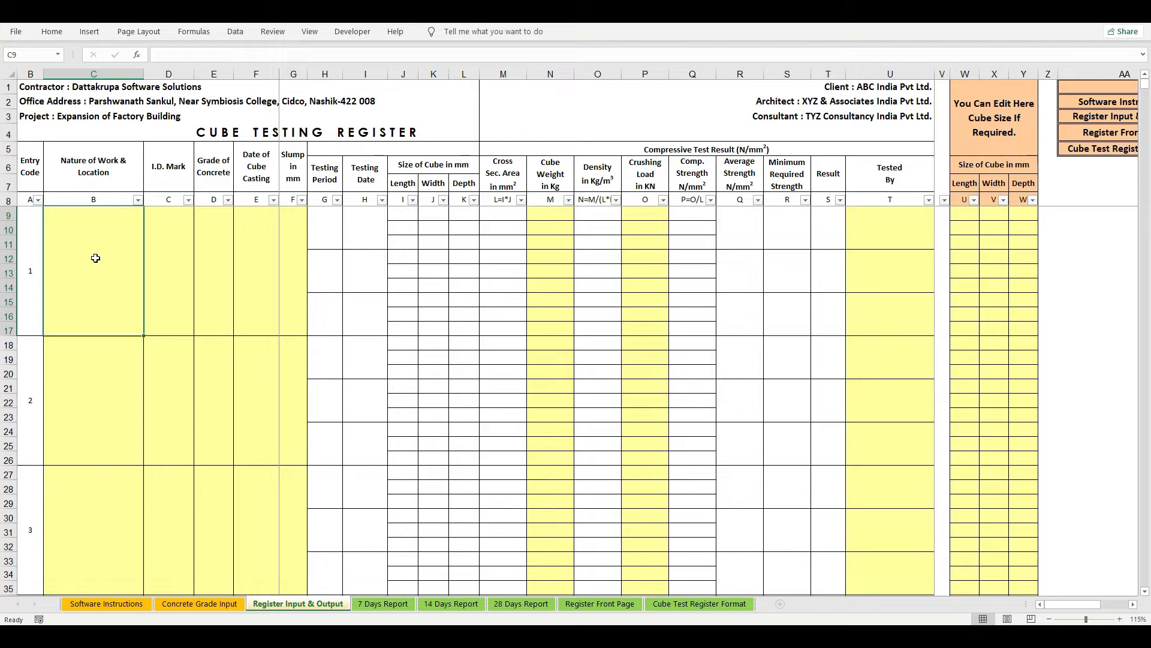
left_click(29, 248)
left_click(94, 256)
double_click(107, 265)
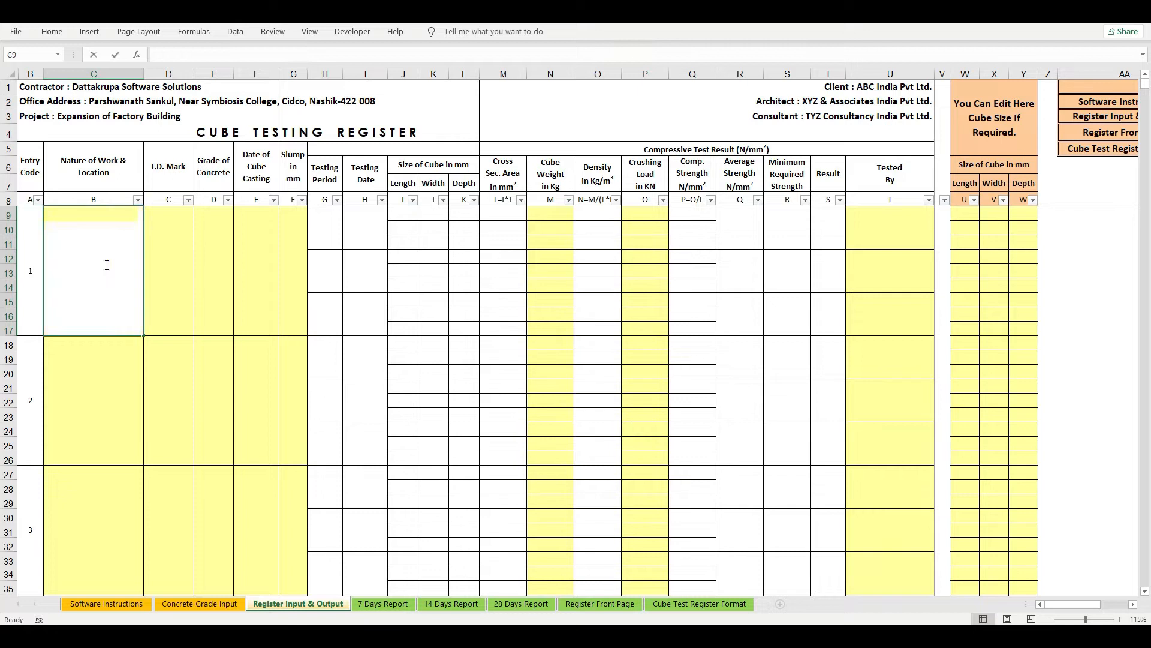
type("Concrete for Footing ")
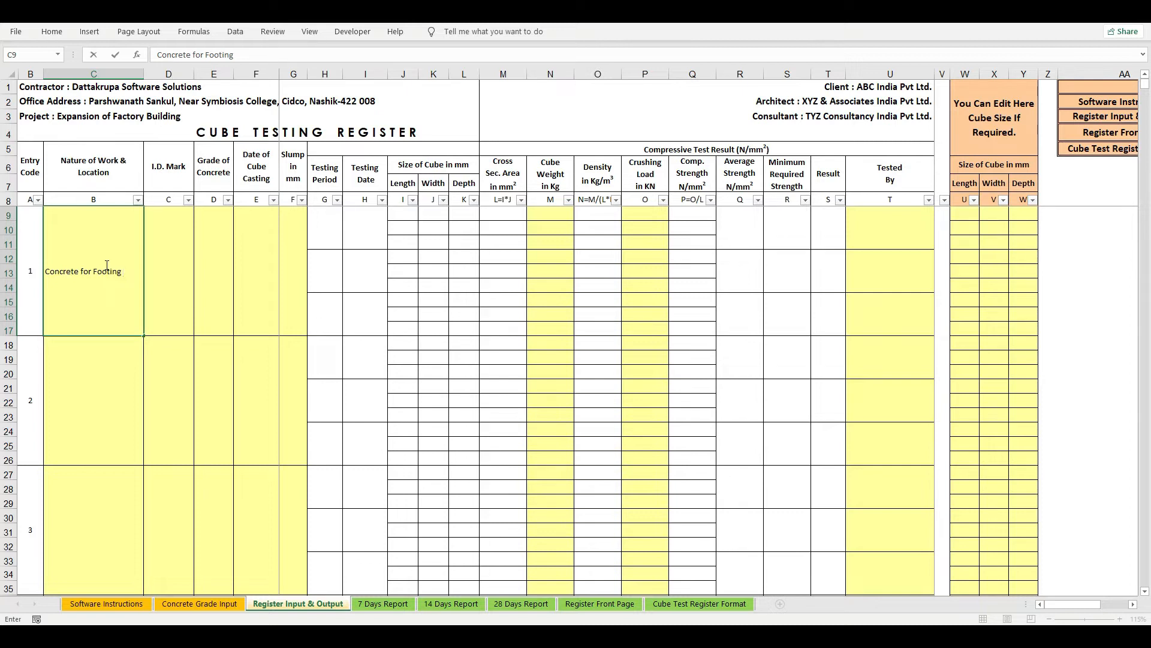
type("Mkd. F1")
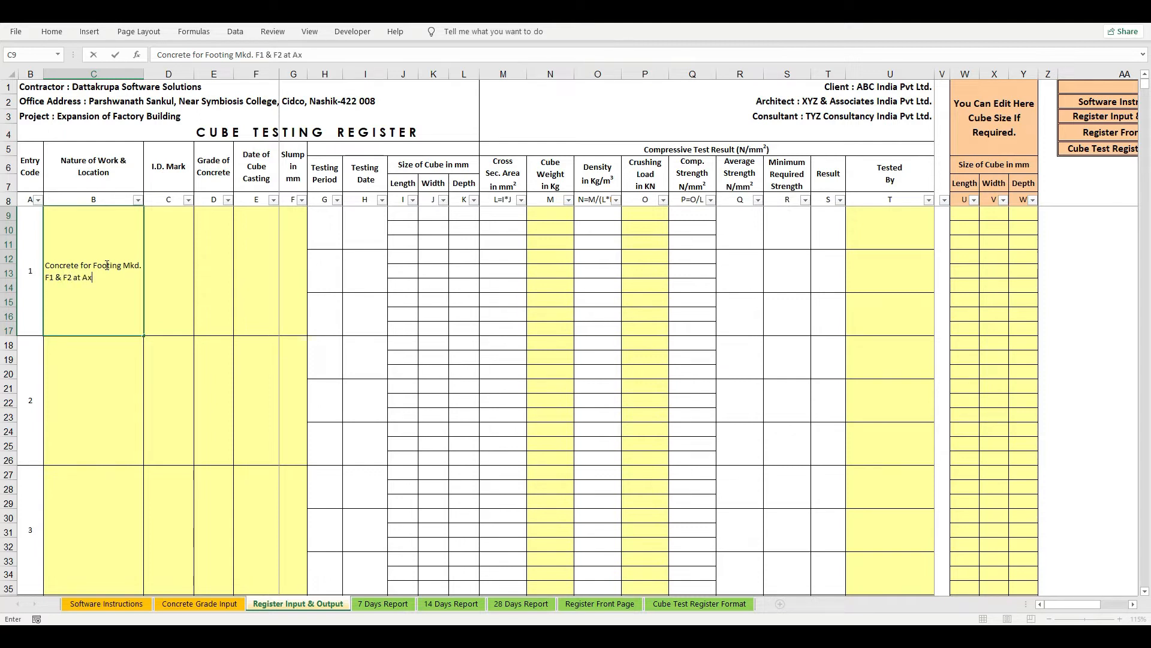
type("& F2 at Axis A1, A2, C1, C2")
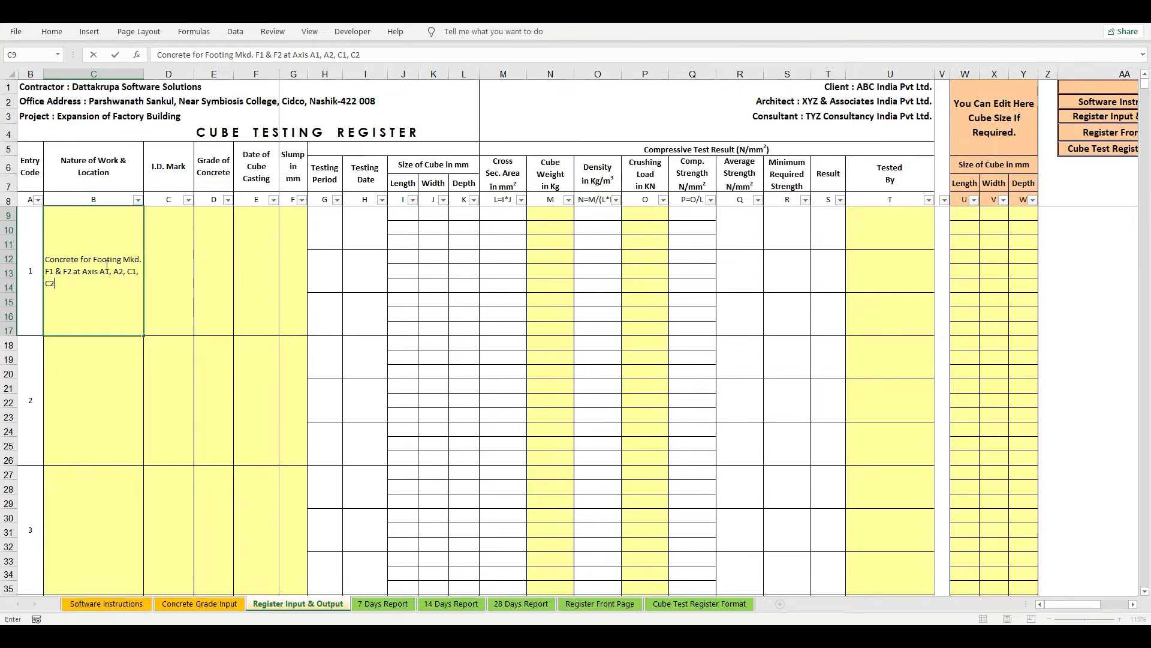
key("Return")
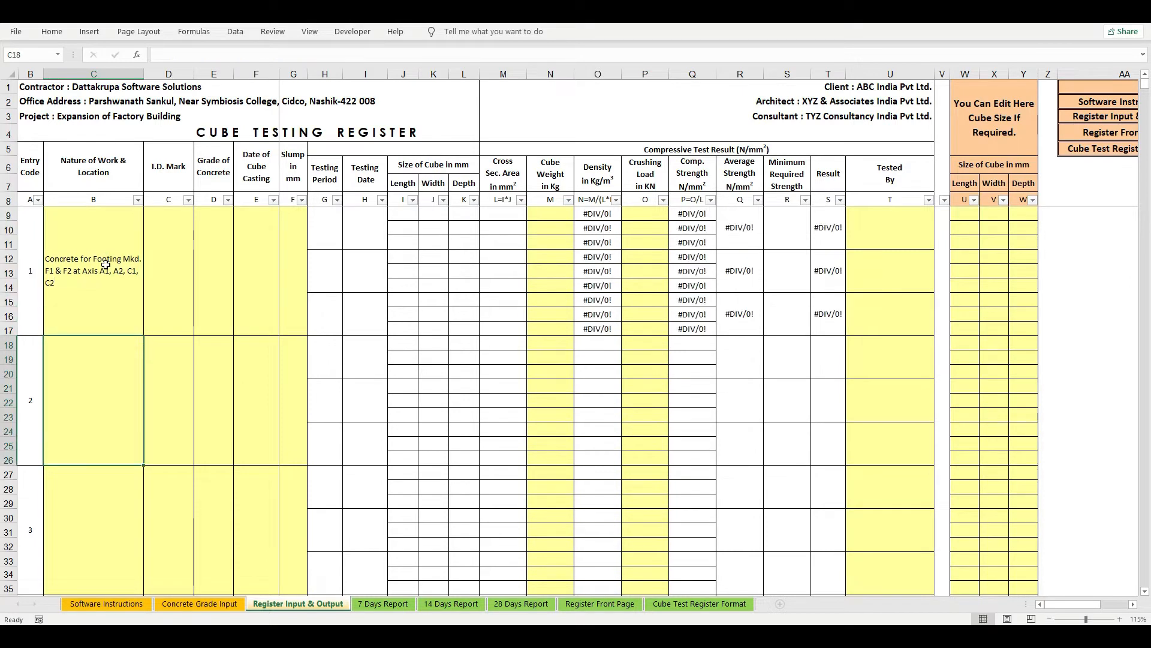
- Enter "FT 01/05/22" as the I.D. mark for entry 1
left_click(159, 257)
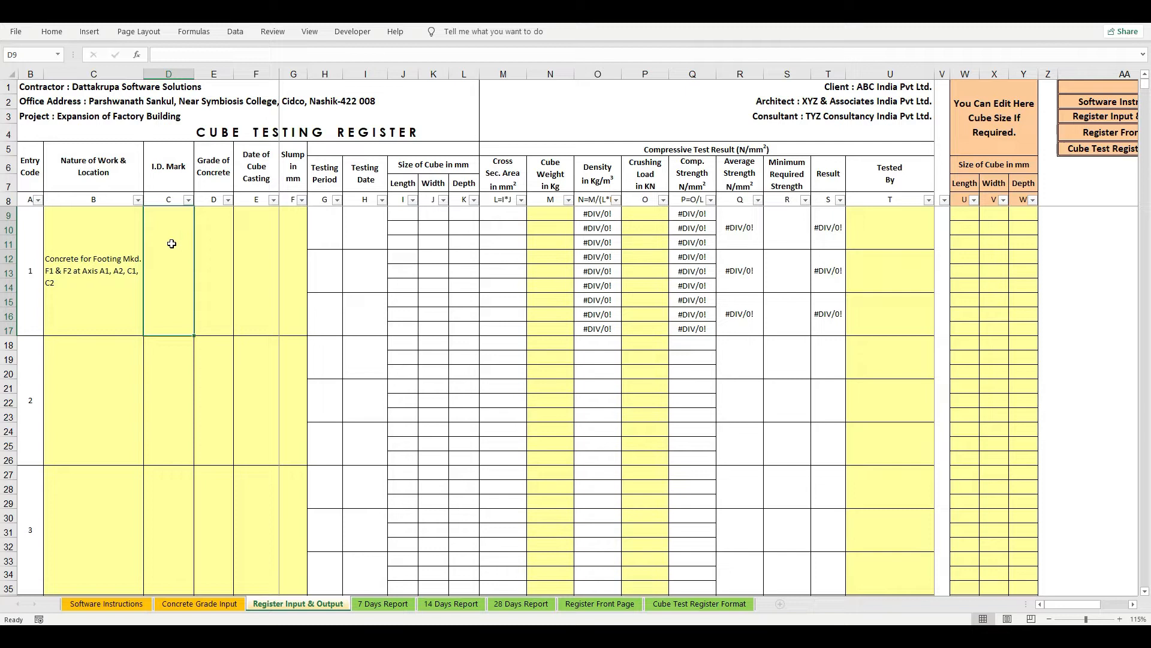
left_click(106, 256)
left_click(160, 250)
type("FT")
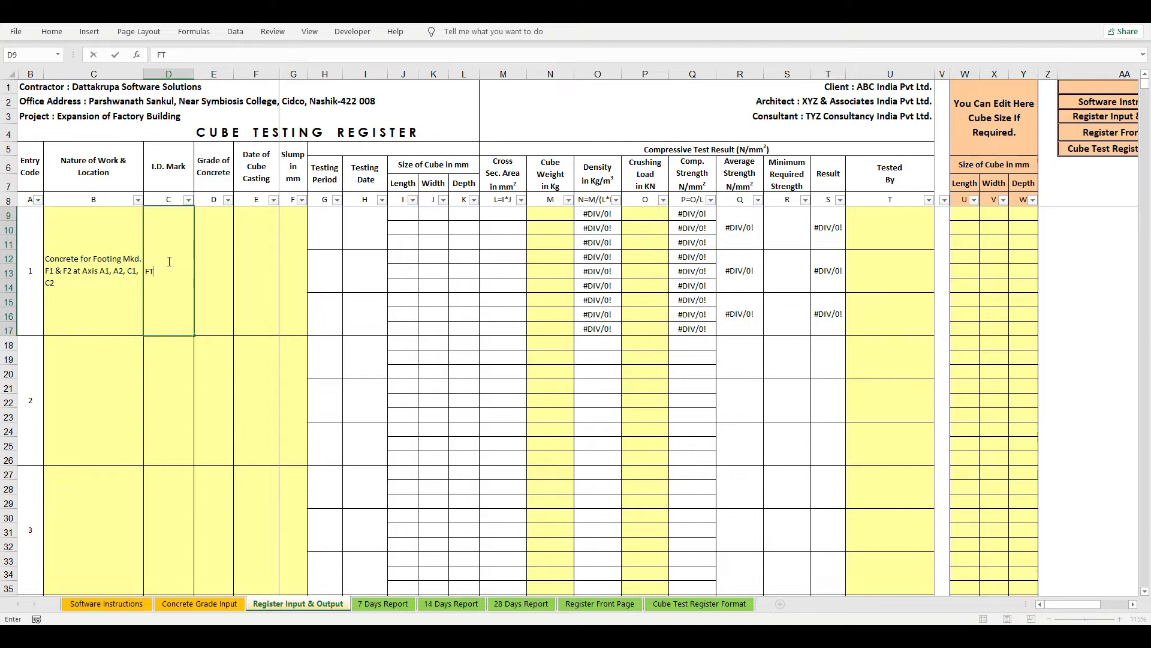
type(" 01/05/22")
key("Return")
left_click(168, 261)
- Choose M25 as the grade of concrete for entry 1
left_click(225, 262)
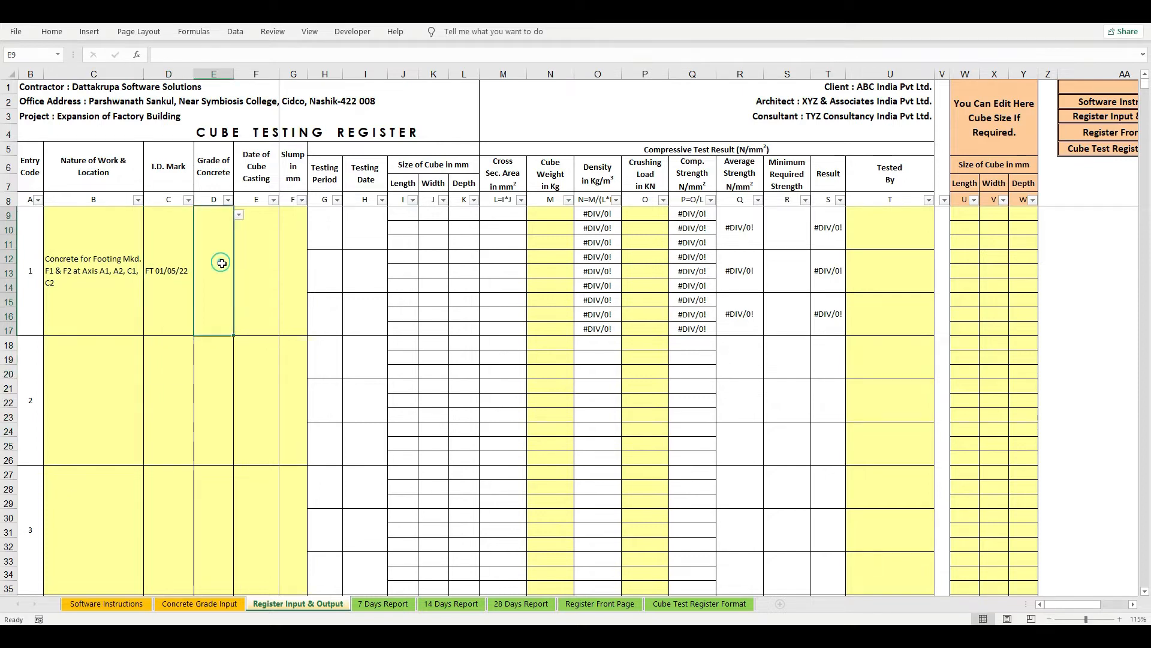
left_click(239, 216)
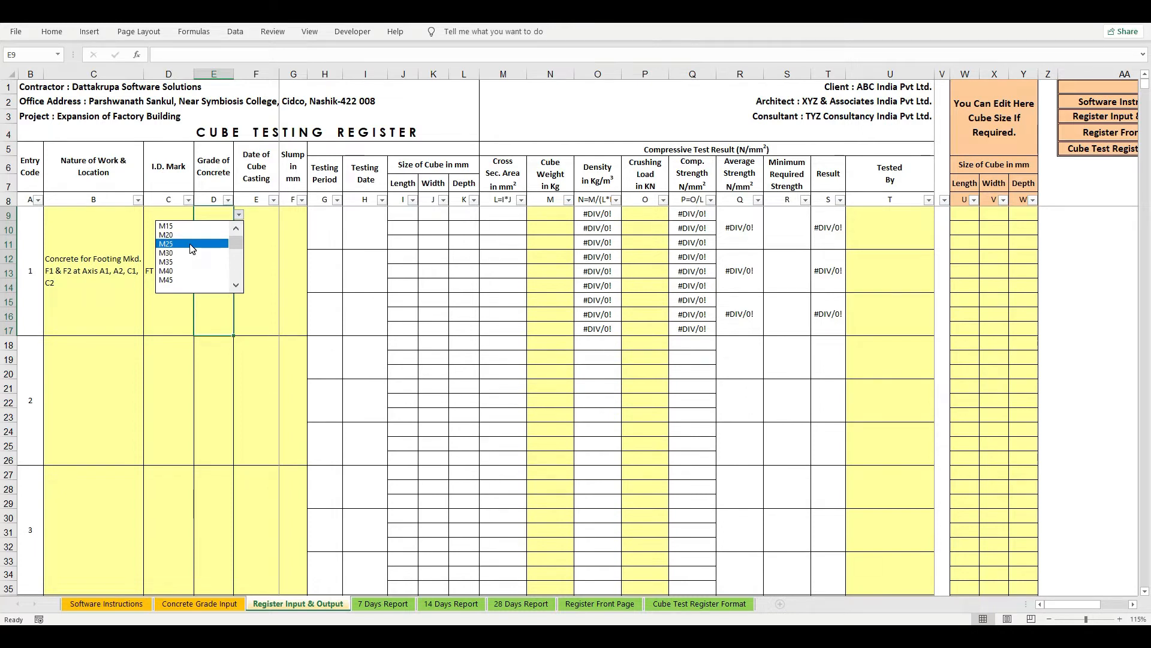
left_click(192, 243)
- Enter 1/5/22 as the date of cube casting and 90 mm as the slump for entry 1
left_click(263, 248)
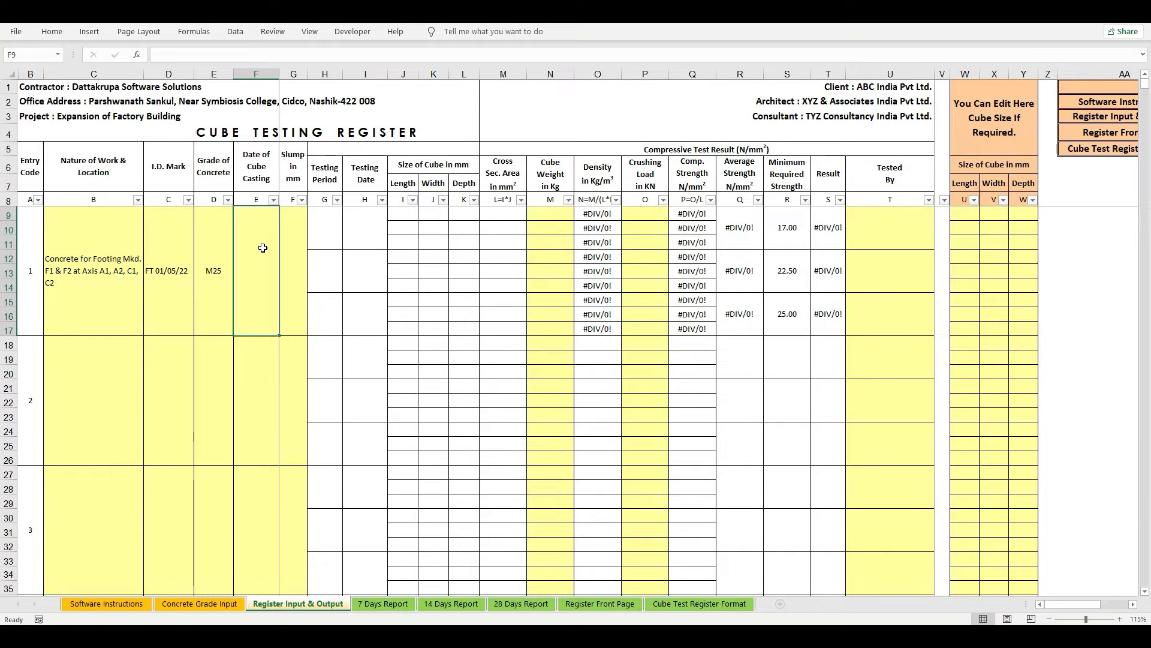
type("1/5/22")
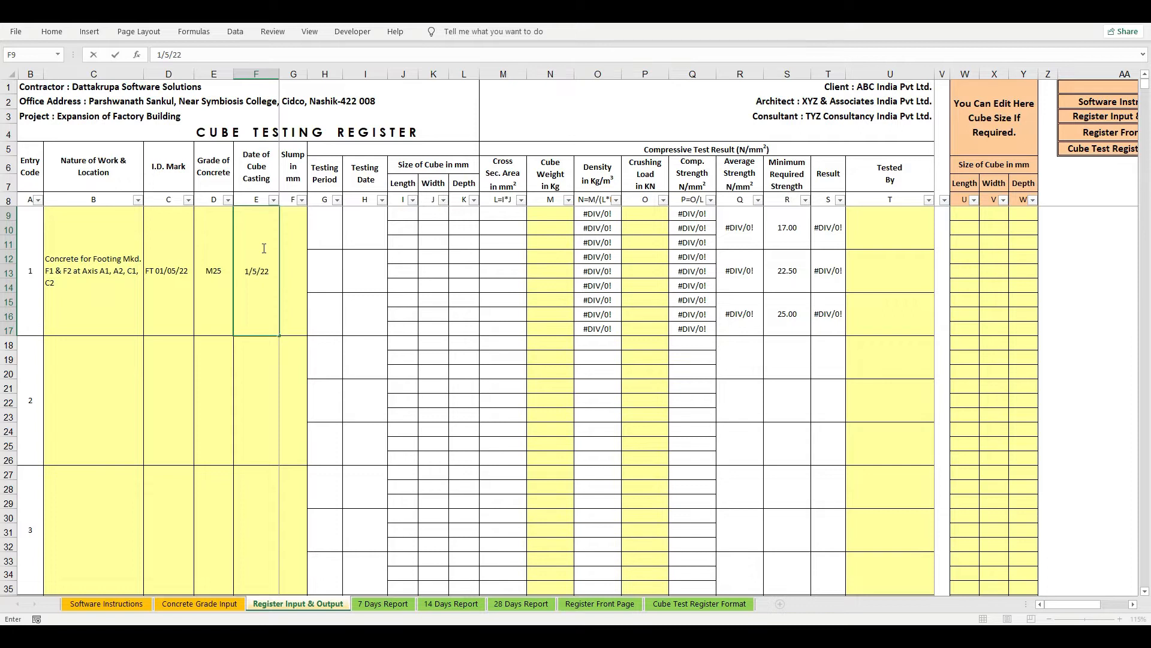
key("Return")
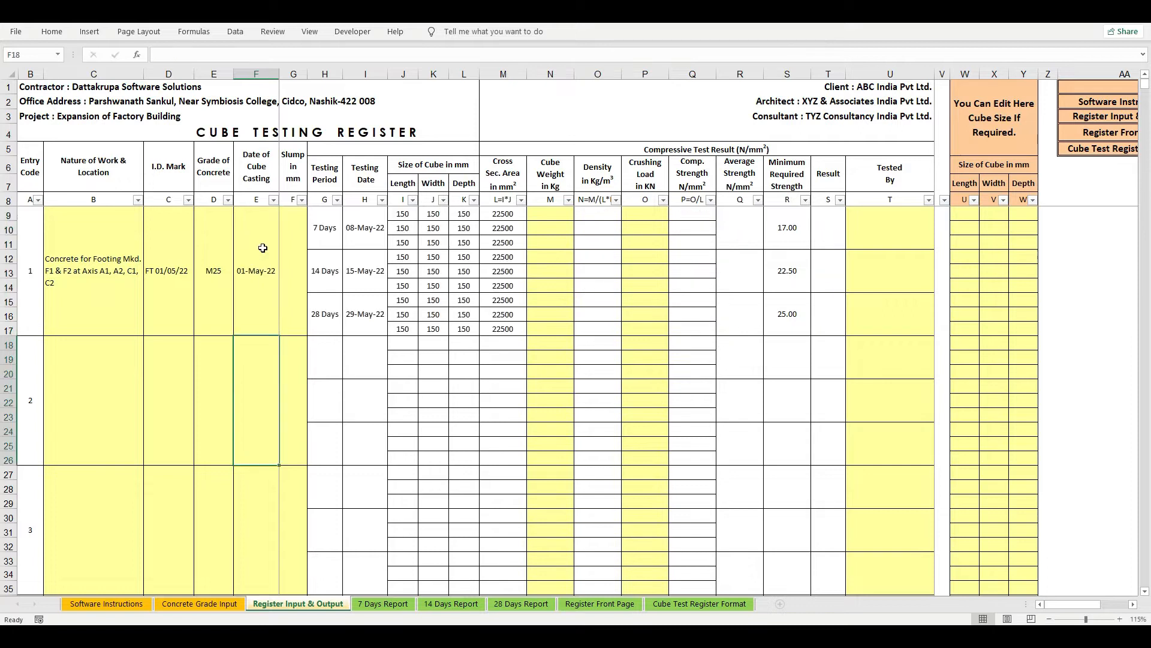
left_click(293, 256)
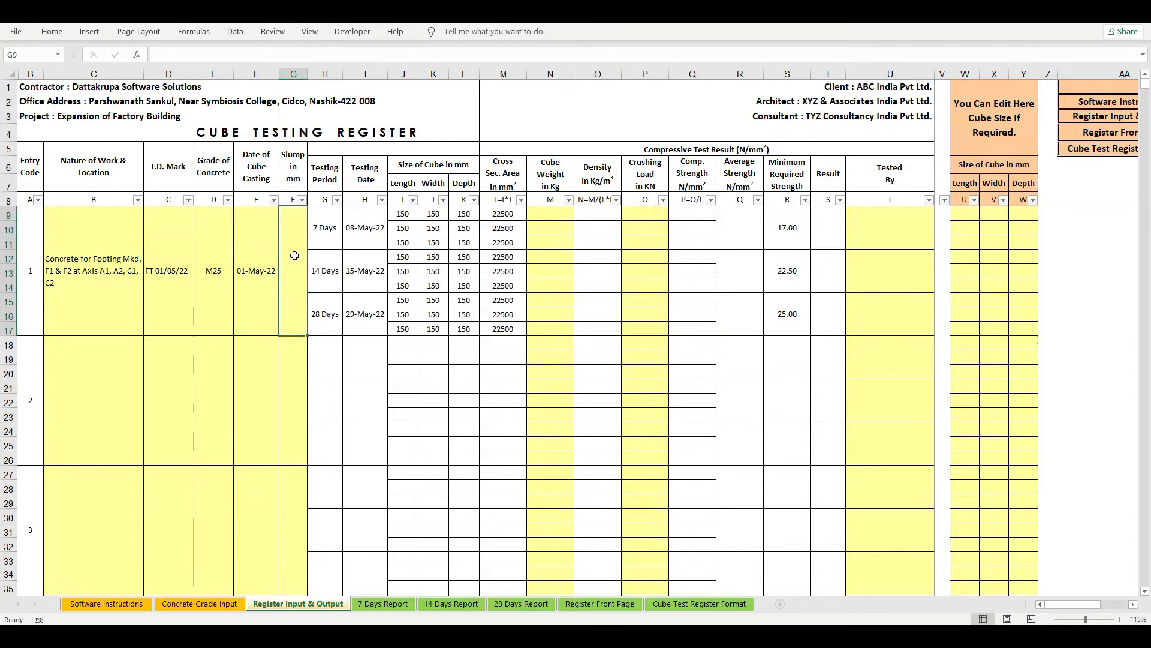
type("90")
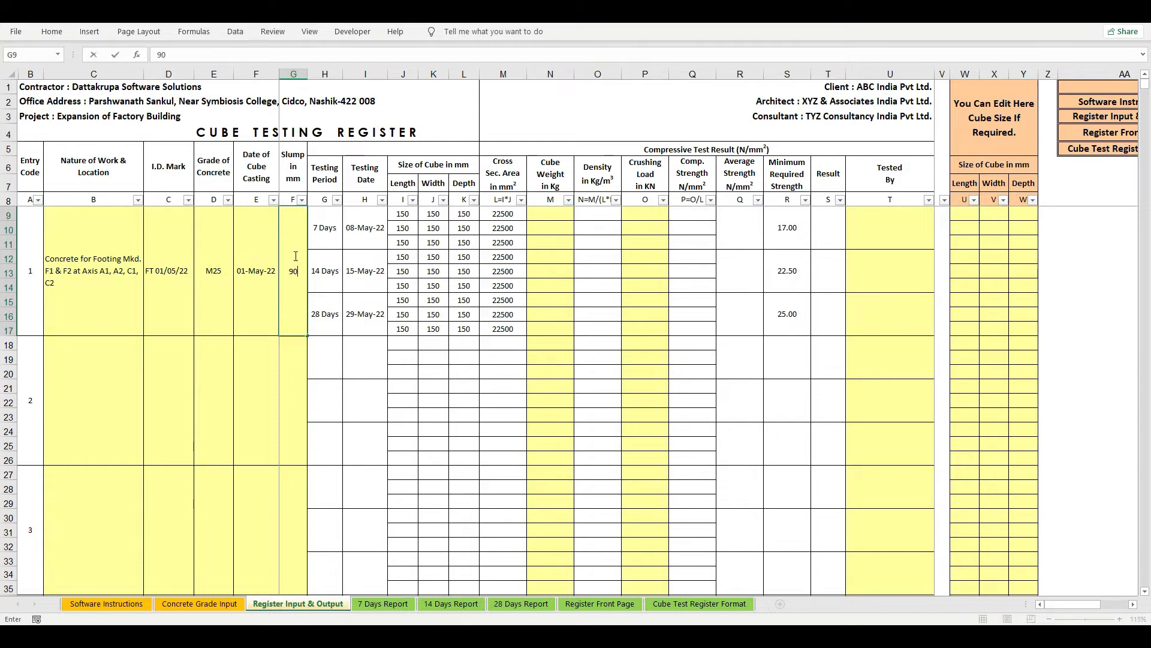
key("Tab")
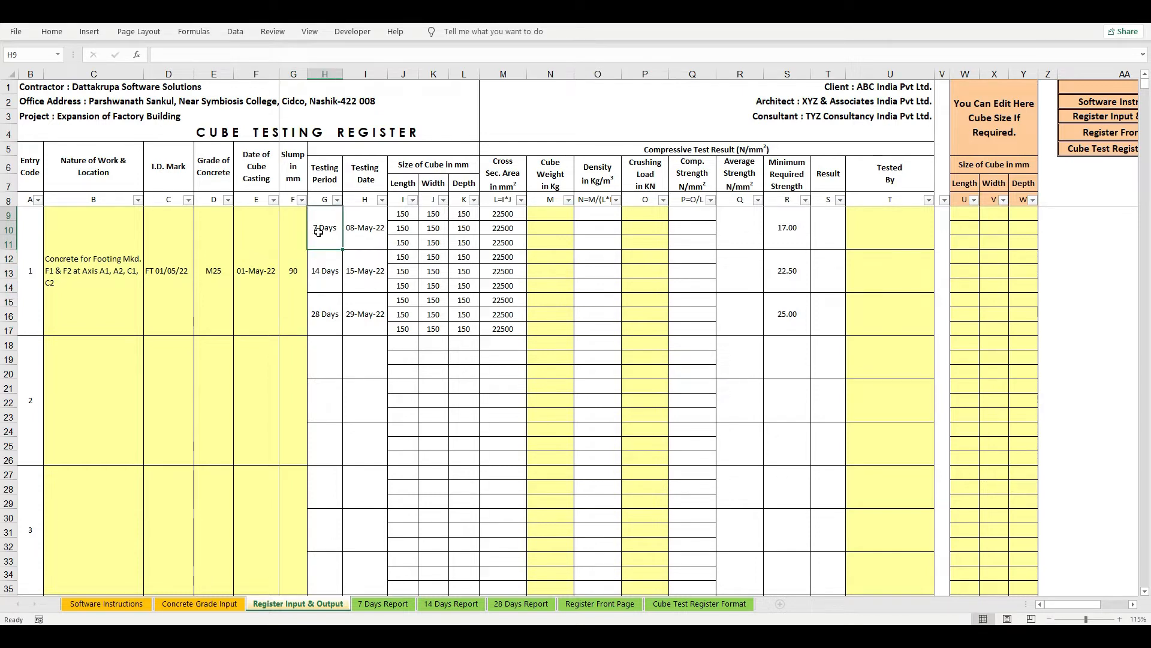
- Examine entry 1's testing periods and the testing date calculated for each one
left_click(318, 254)
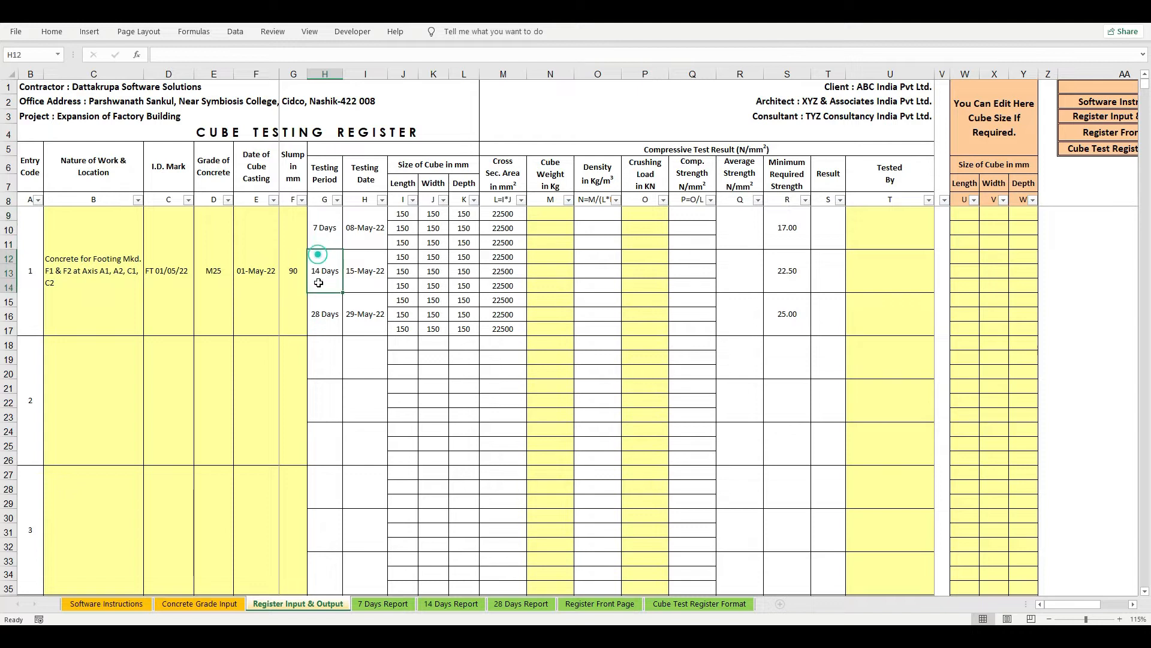
key("Down")
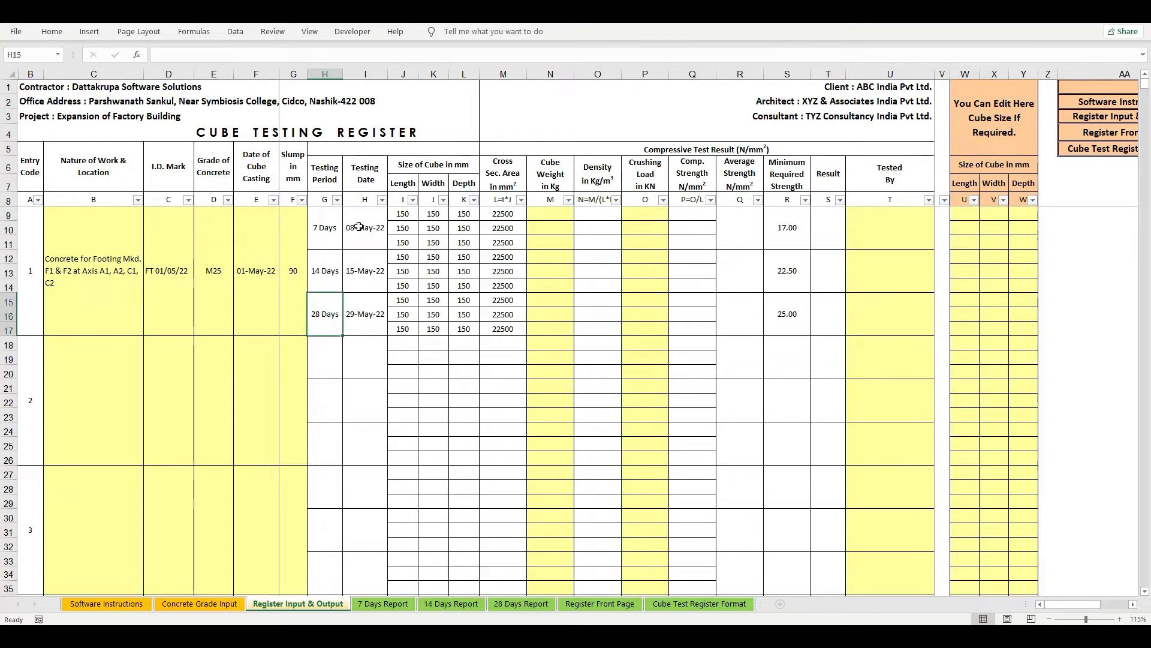
left_click(359, 226)
left_click(358, 270)
left_click(359, 309)
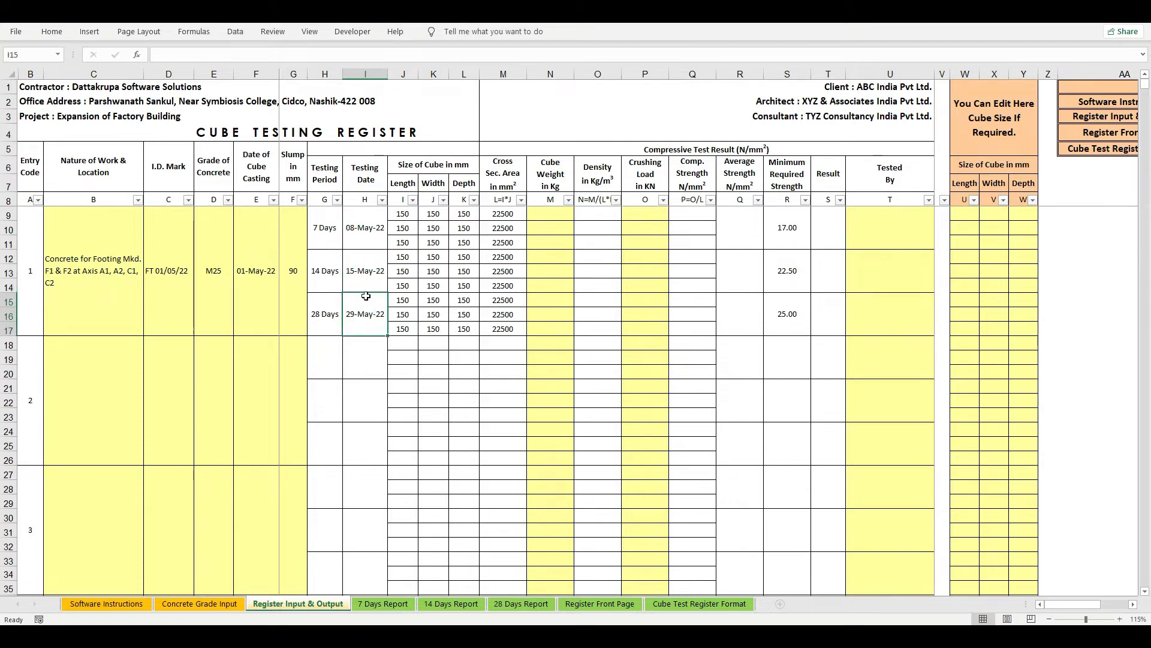
left_click_drag(328, 229, 363, 230)
left_click(352, 262)
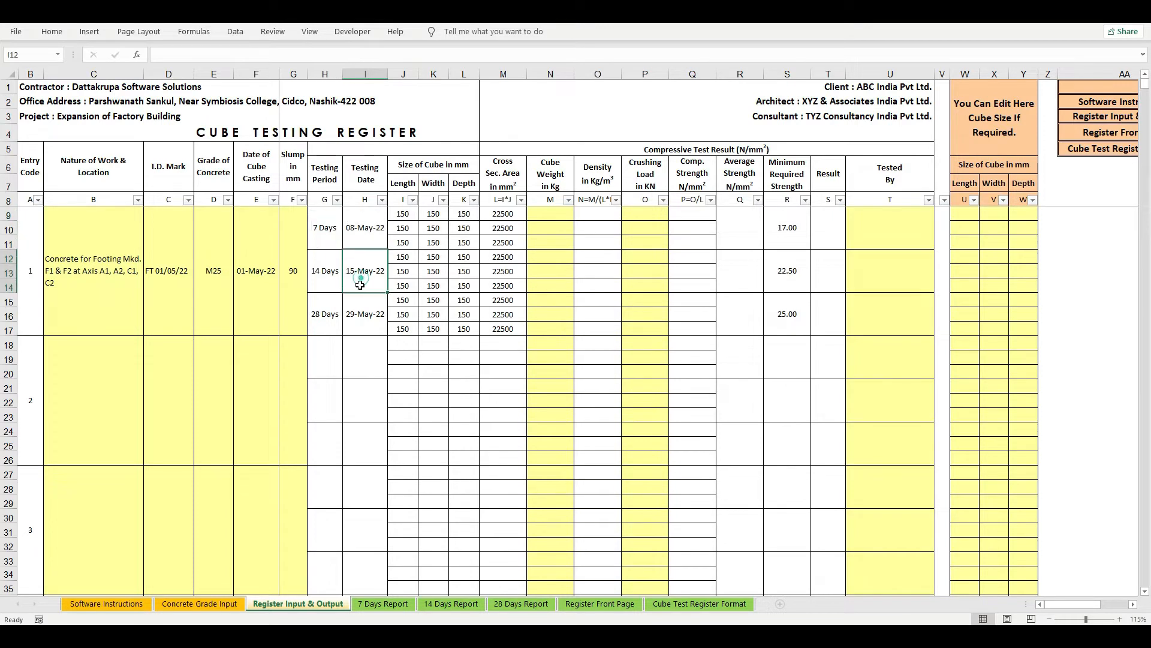
left_click(360, 316)
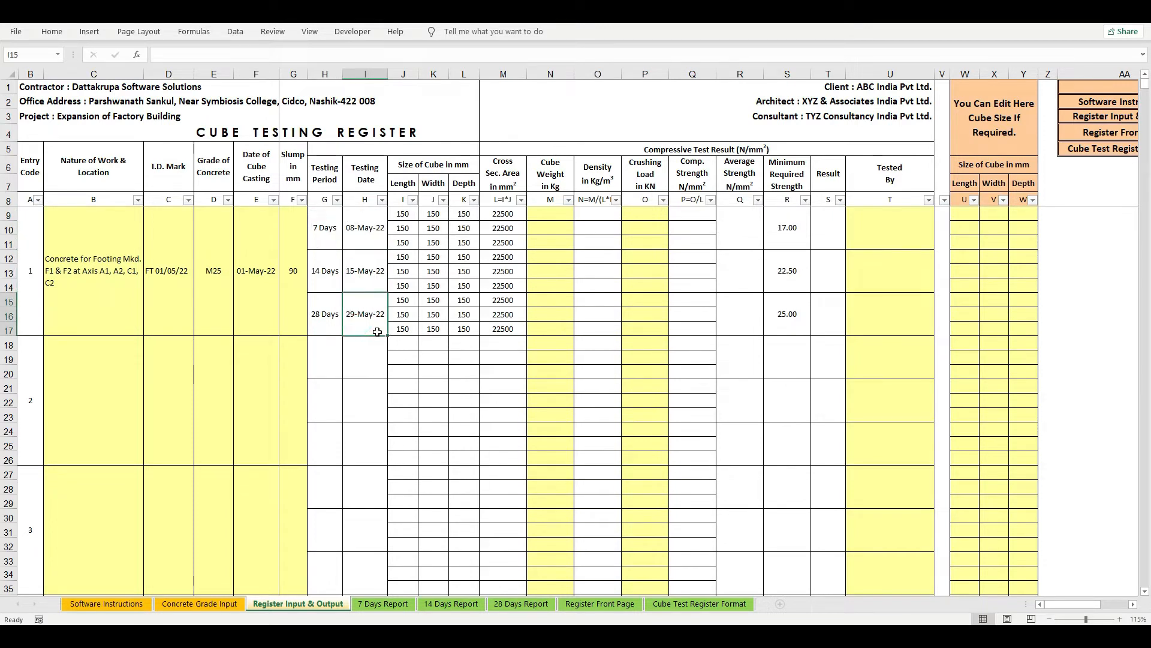
- Review the default cube length, width and depth values across entry 1's rows
left_click_drag(401, 213, 465, 233)
left_click(434, 215)
left_click(460, 212)
left_click_drag(402, 214, 434, 318)
left_click_drag(465, 213, 461, 326)
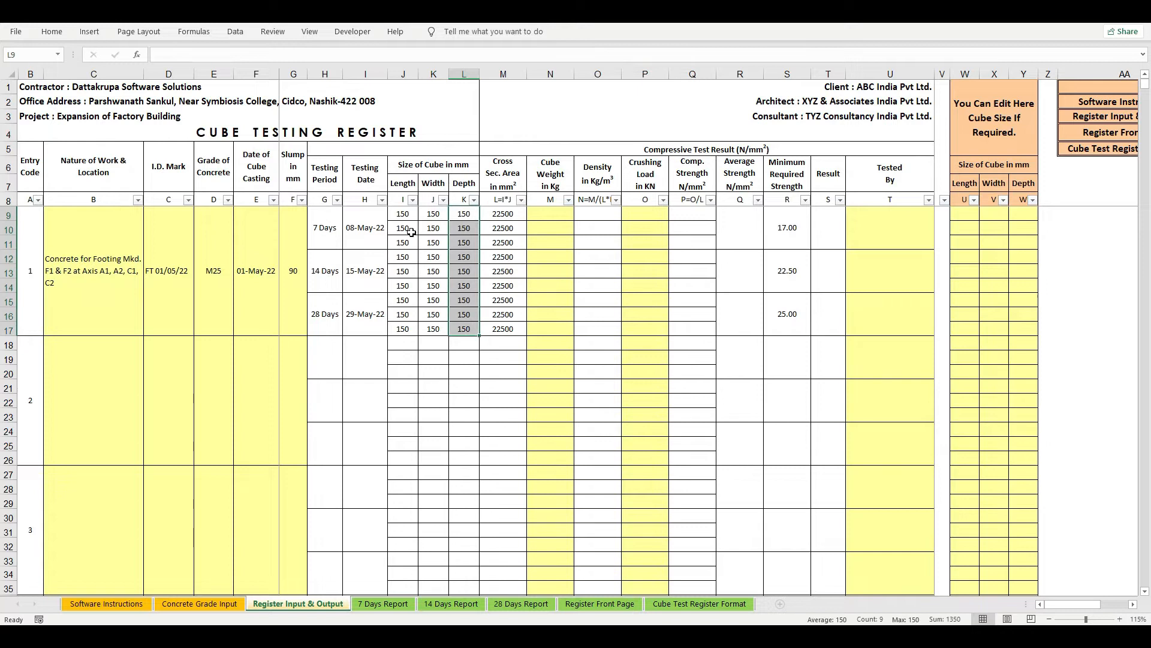
left_click(401, 216)
left_click(433, 214)
left_click(463, 214)
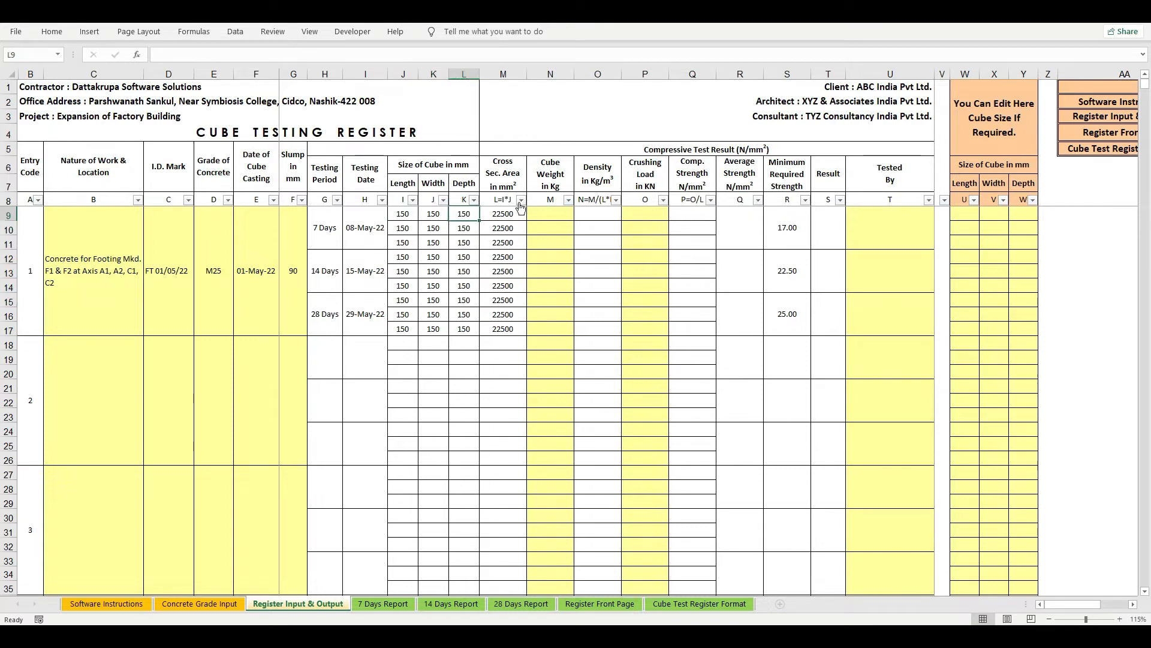
- Override the first cube's size in the editable cube size columns with length 149, width 148 and depth 147 mm
left_click_drag(963, 214, 1010, 208)
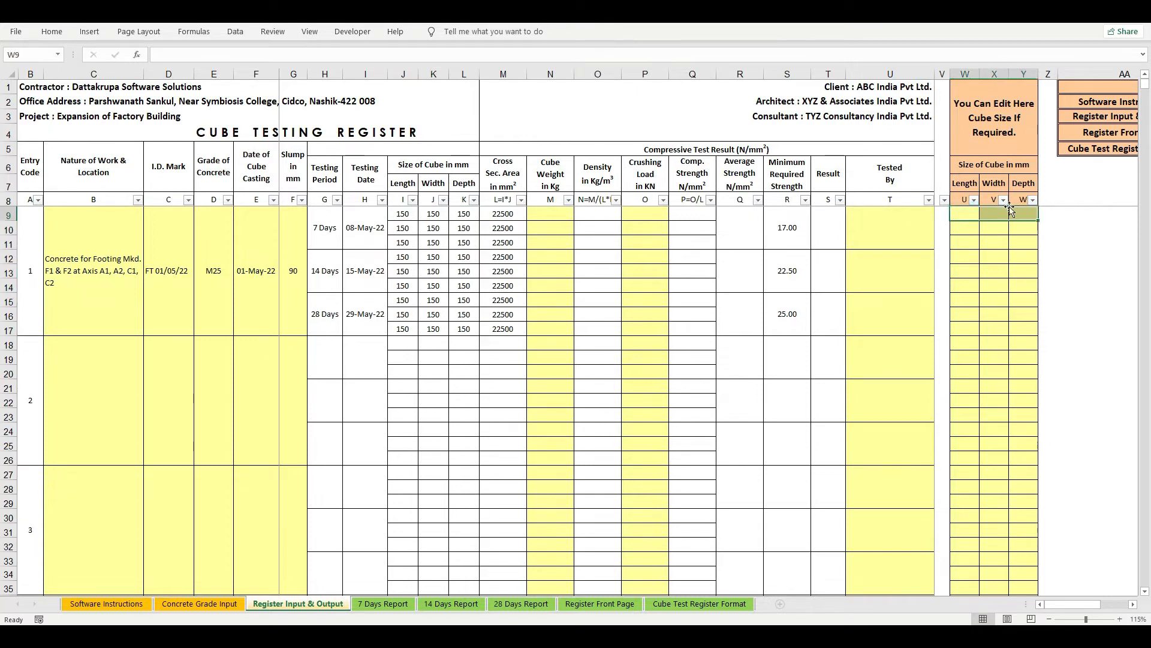
left_click(963, 212)
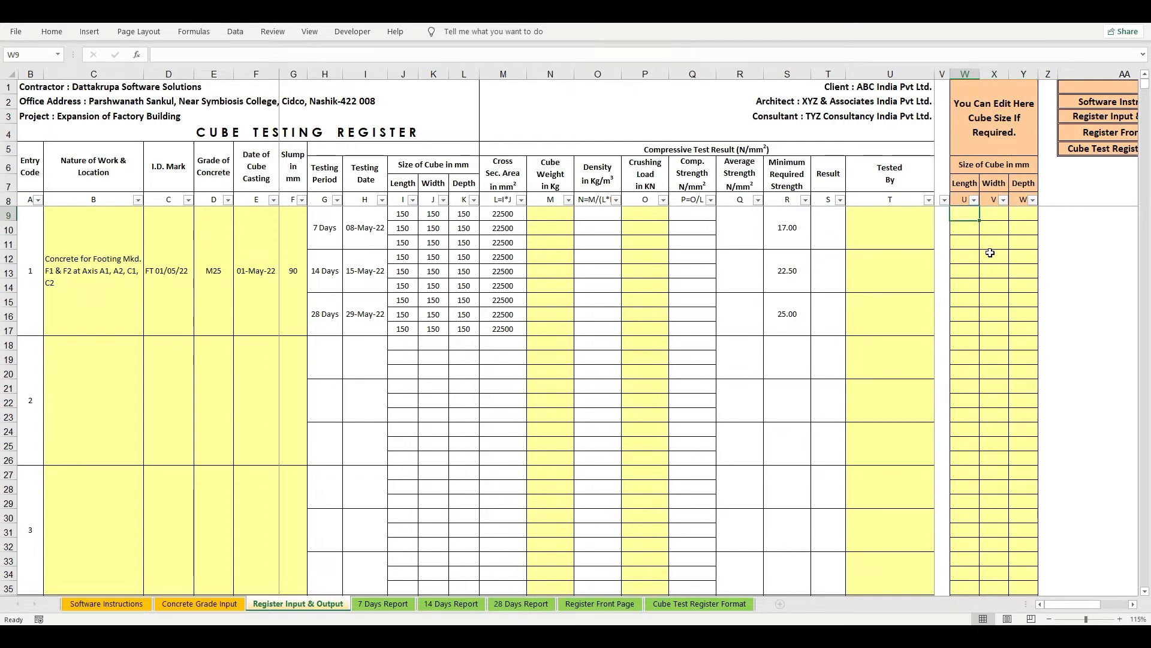
type("149")
key("Tab")
type("148")
key("Tab")
type("14")
key("Tab")
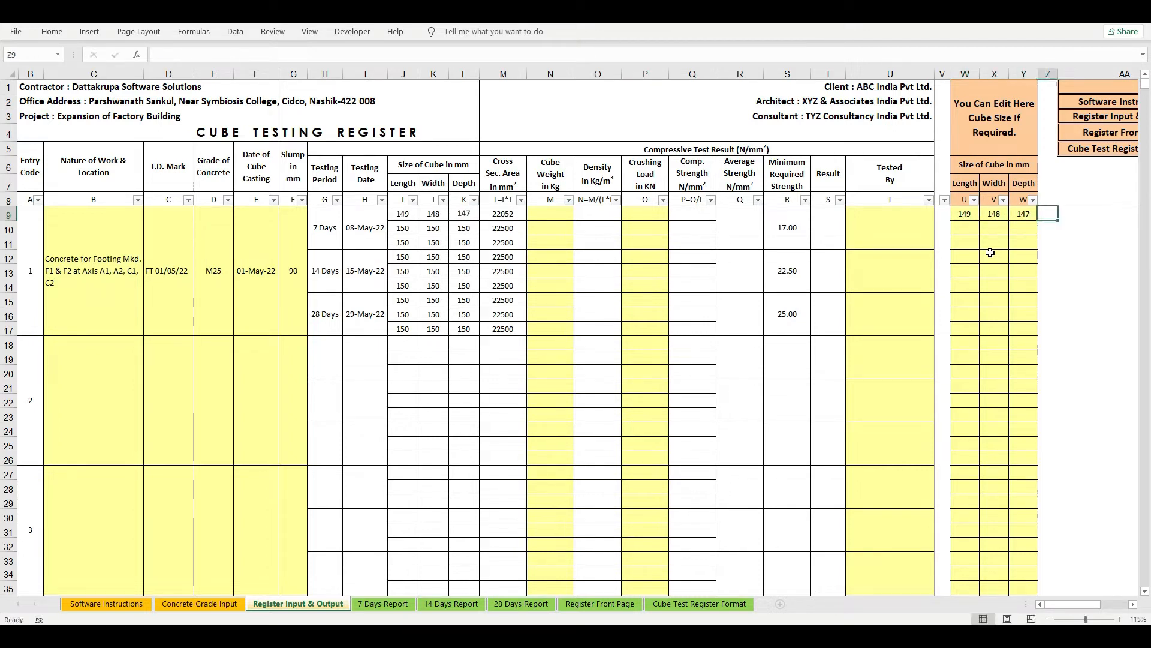
- Compare the overridden cube size with entry 1's default sizes and check the resulting cross-sectional areas
left_click_drag(967, 216, 1024, 214)
left_click(398, 214)
left_click_drag(398, 215, 459, 214)
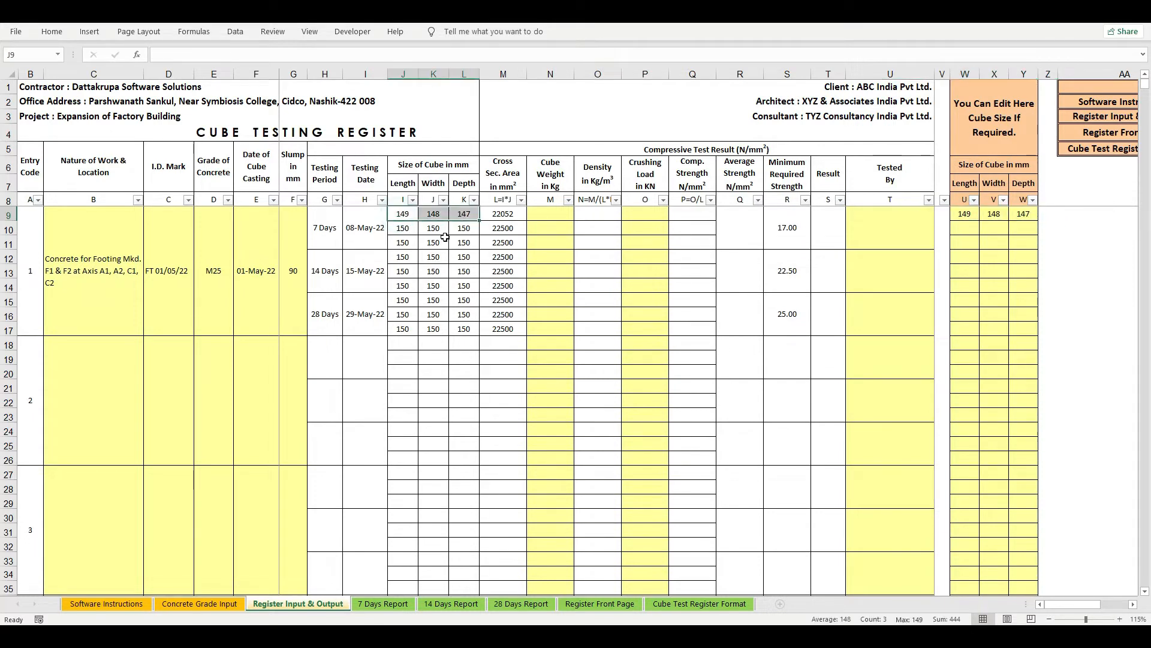
left_click(402, 231)
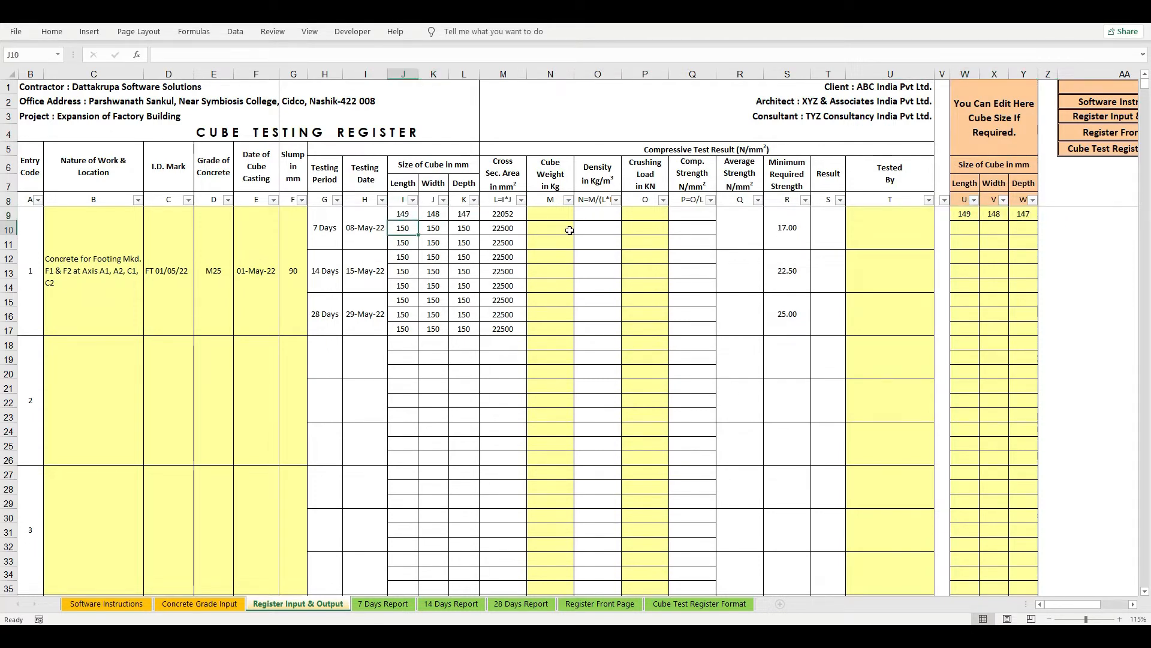
left_click_drag(414, 230, 517, 314)
left_click_drag(974, 230, 1024, 315)
left_click_drag(506, 214, 502, 328)
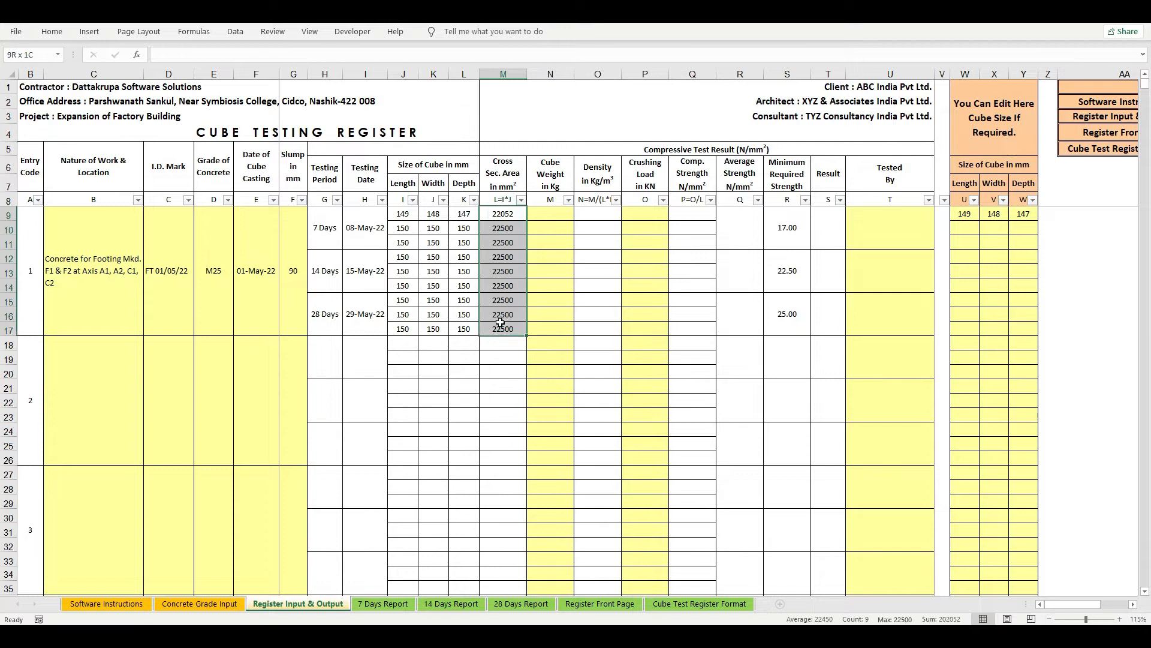
left_click(506, 216)
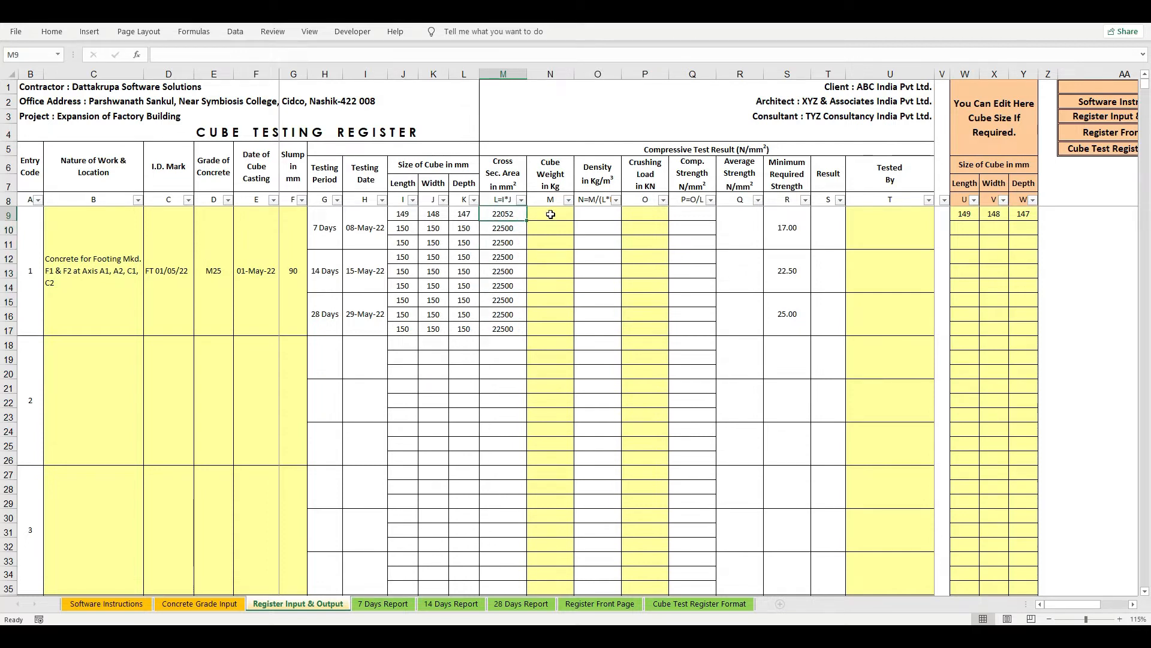
left_click_drag(504, 210, 503, 238)
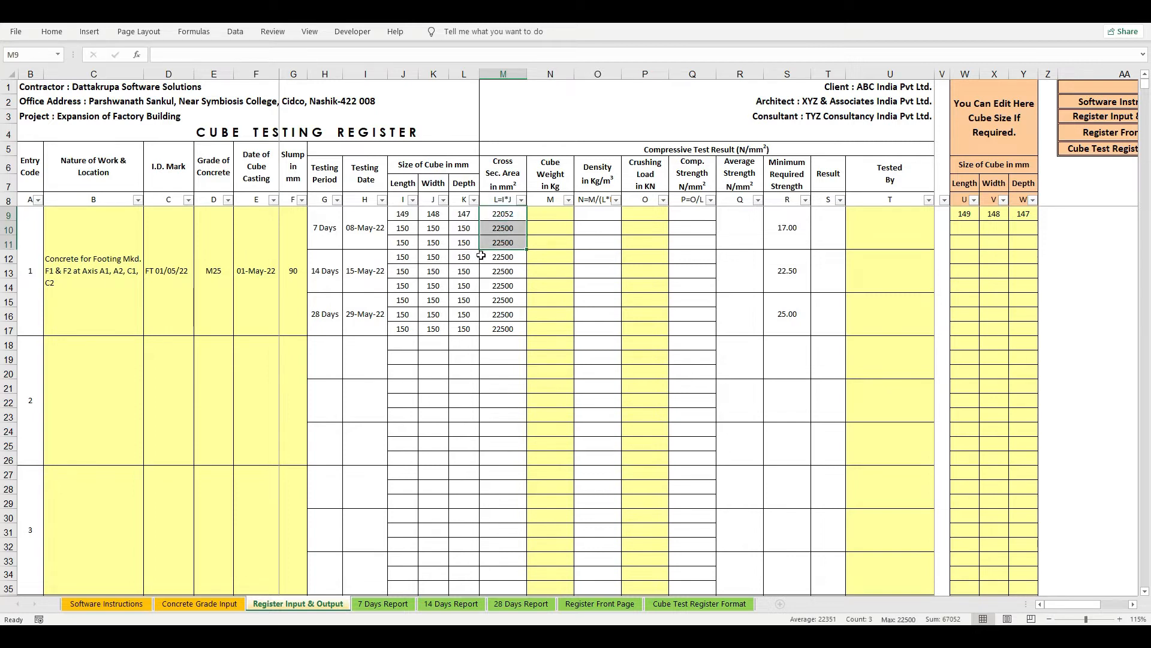
left_click_drag(404, 258, 516, 287)
- Enter the three 7-day cube weights for entry 1 as 8.52, 8.87 and 8.57 kg
left_click_drag(547, 213, 548, 240)
left_click(558, 215)
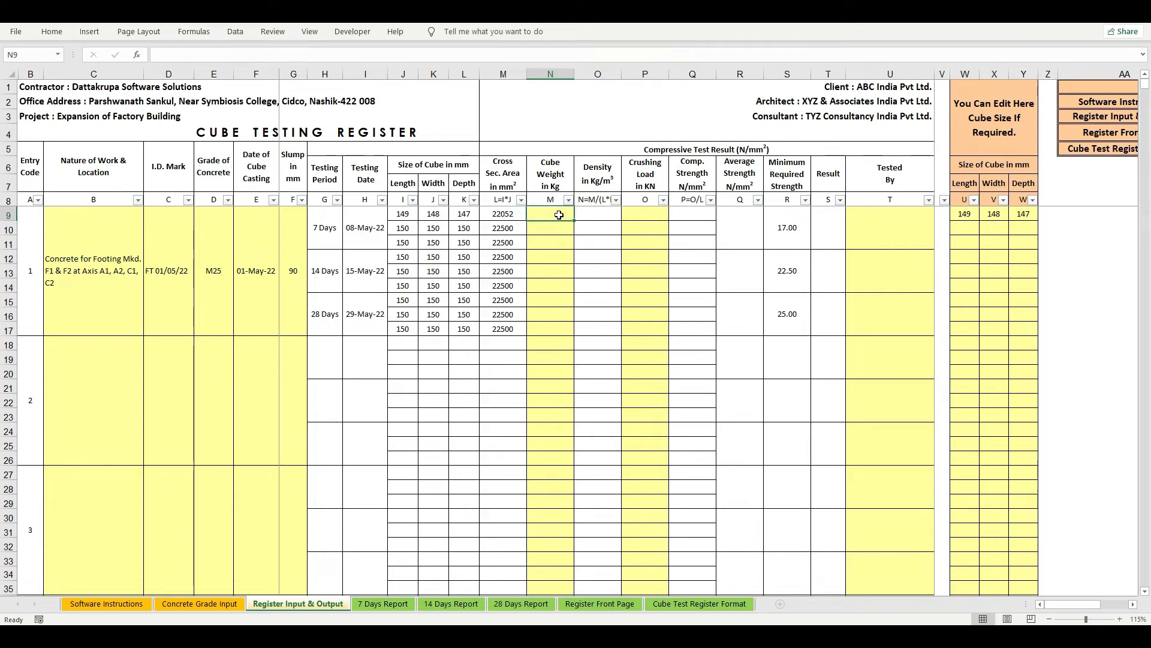
type("8.52")
key("Return")
type("8.87")
key("Return")
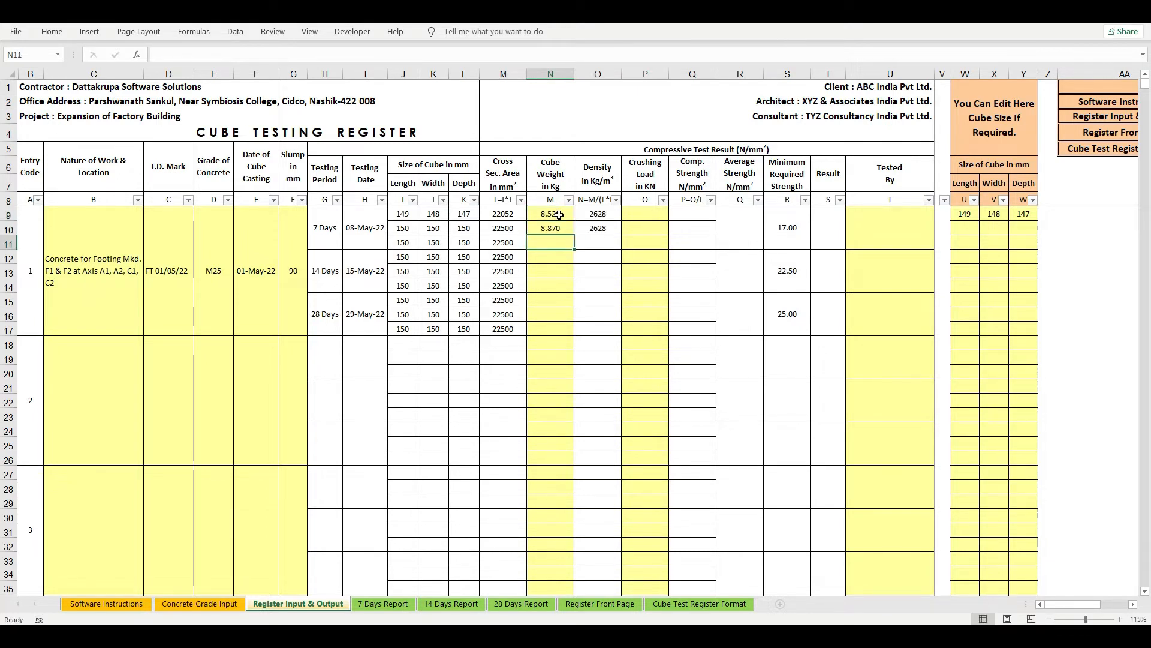
type("8.57")
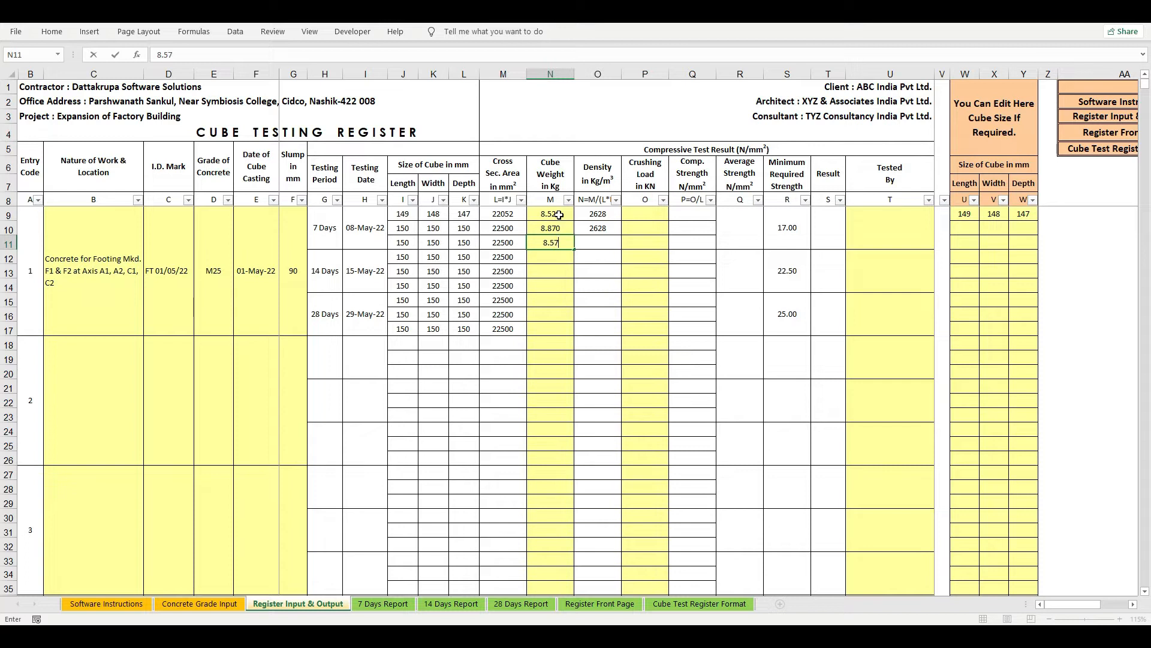
key("Return")
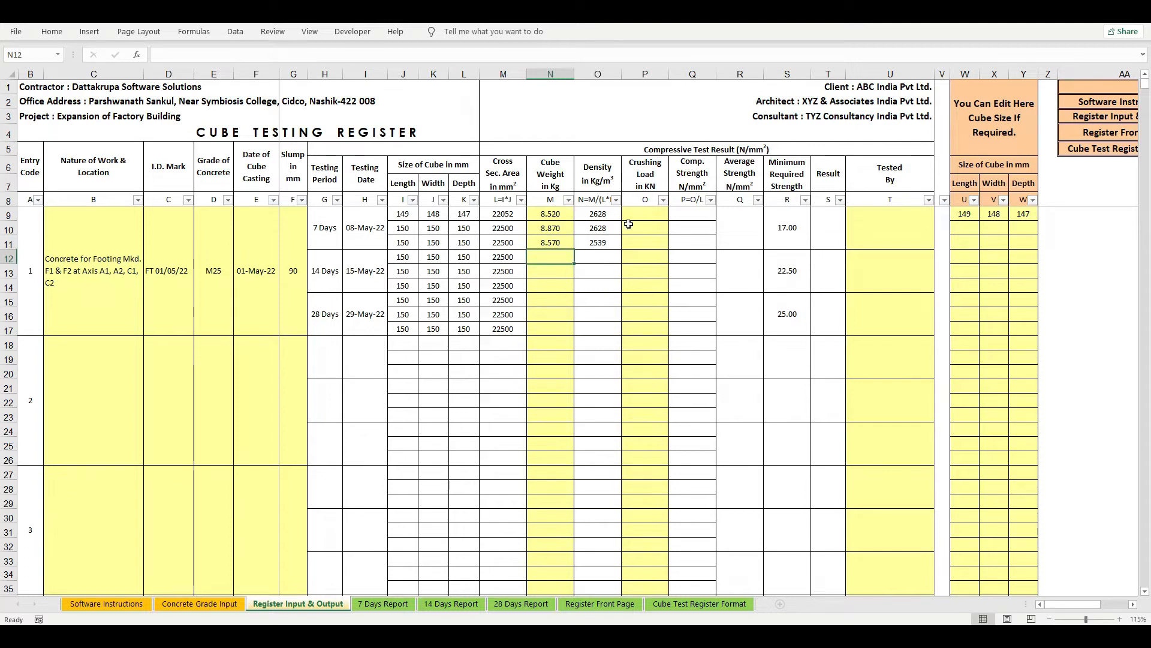
- Check the calculated 7-day densities and enter entry 1's three 7-day crushing loads as 495, 490 and 480 kN
left_click_drag(605, 210, 600, 243)
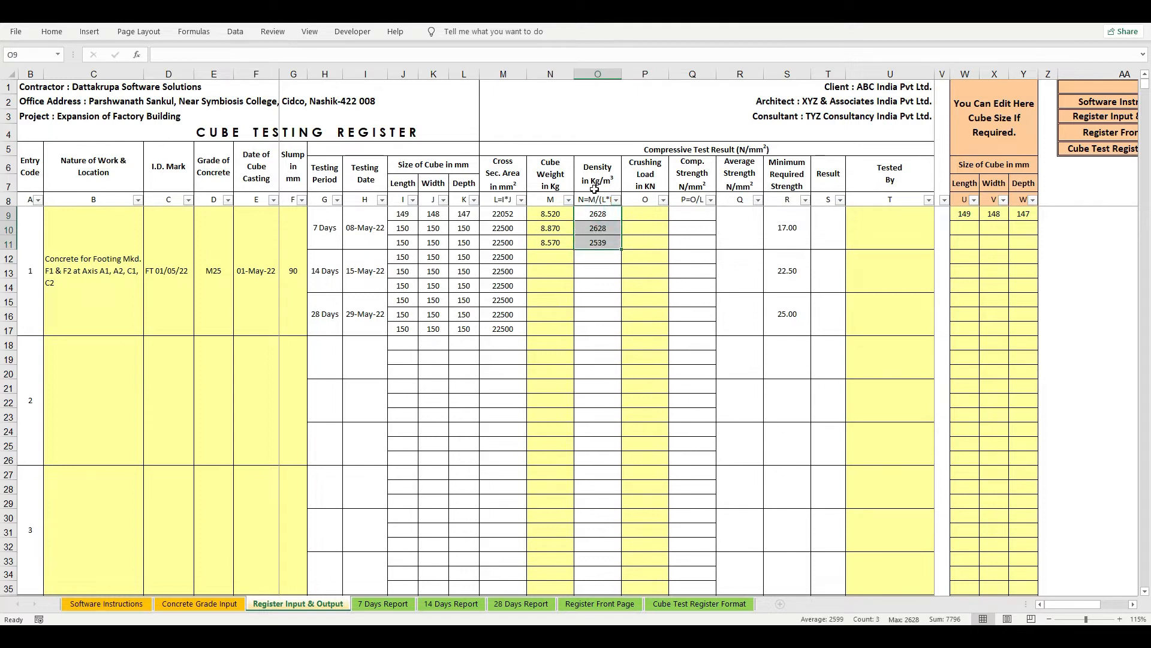
left_click(597, 243)
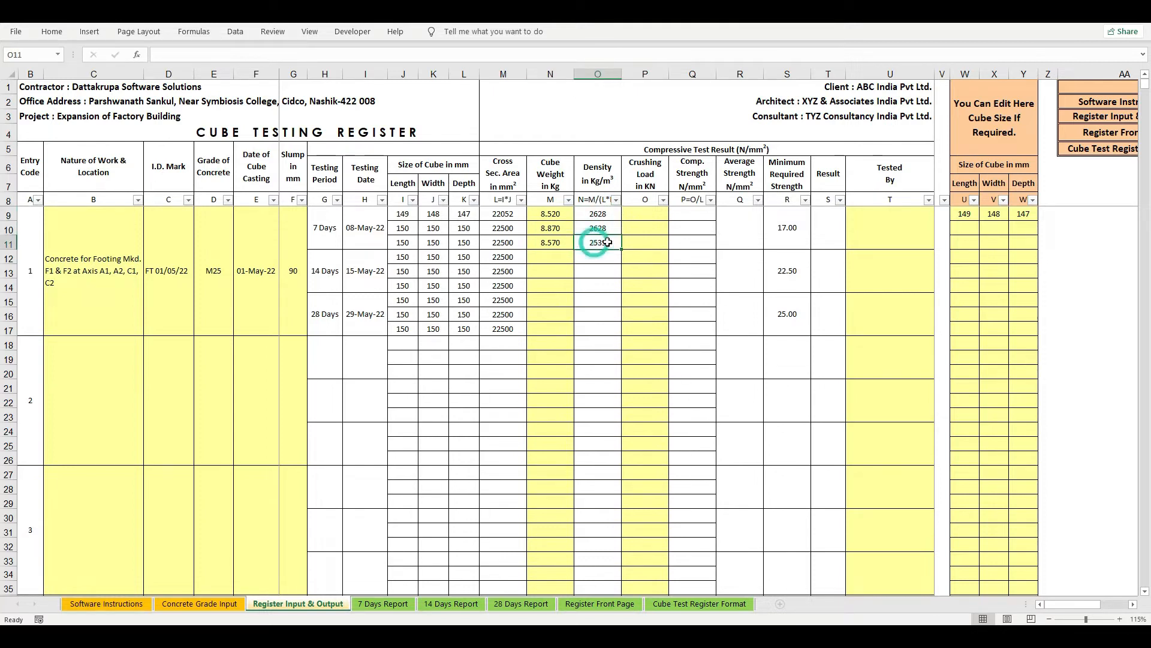
left_click(639, 212)
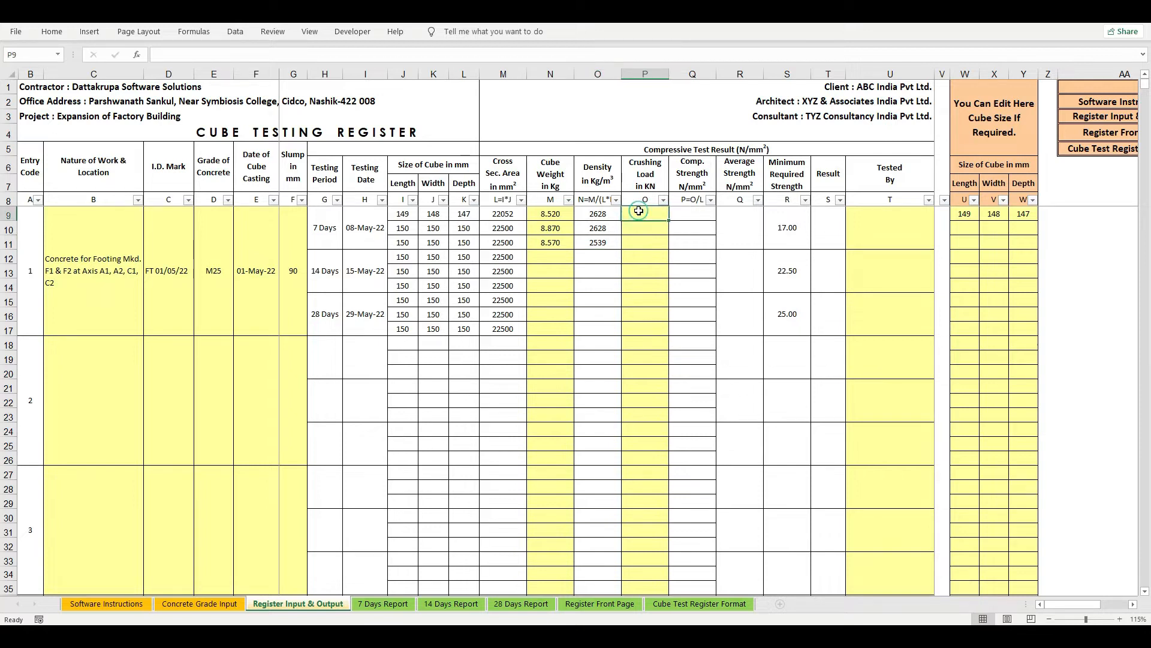
left_click(639, 242)
left_click(647, 211)
type("4")
key("Return")
type("490")
key("Return")
type("48")
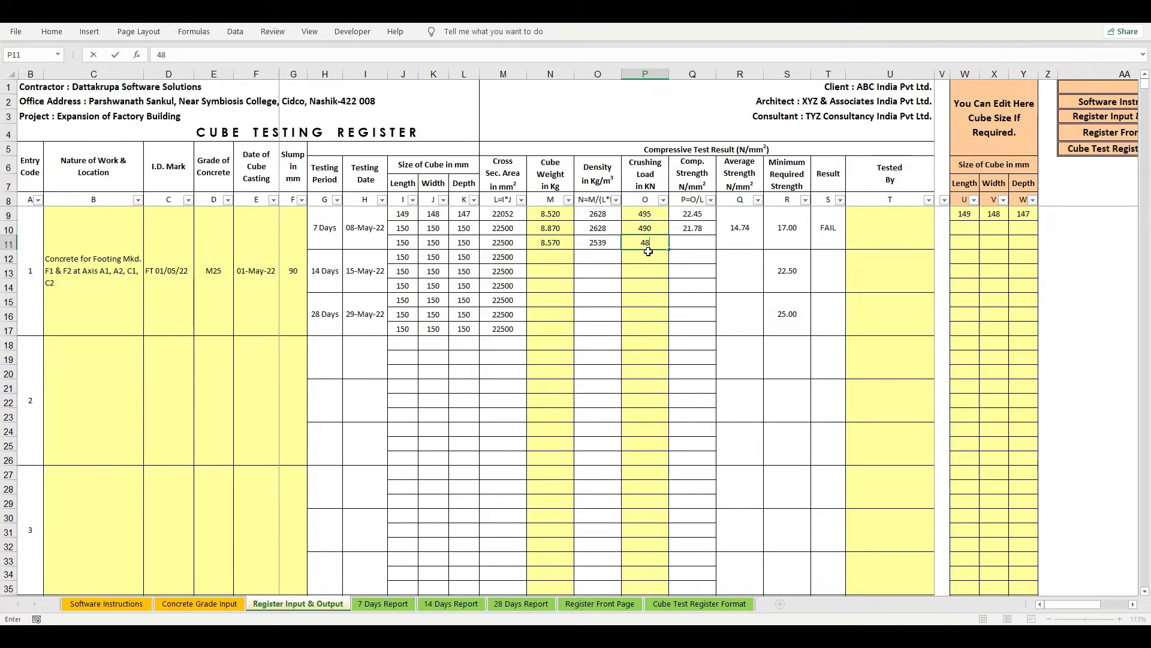
type("0")
key("Return")
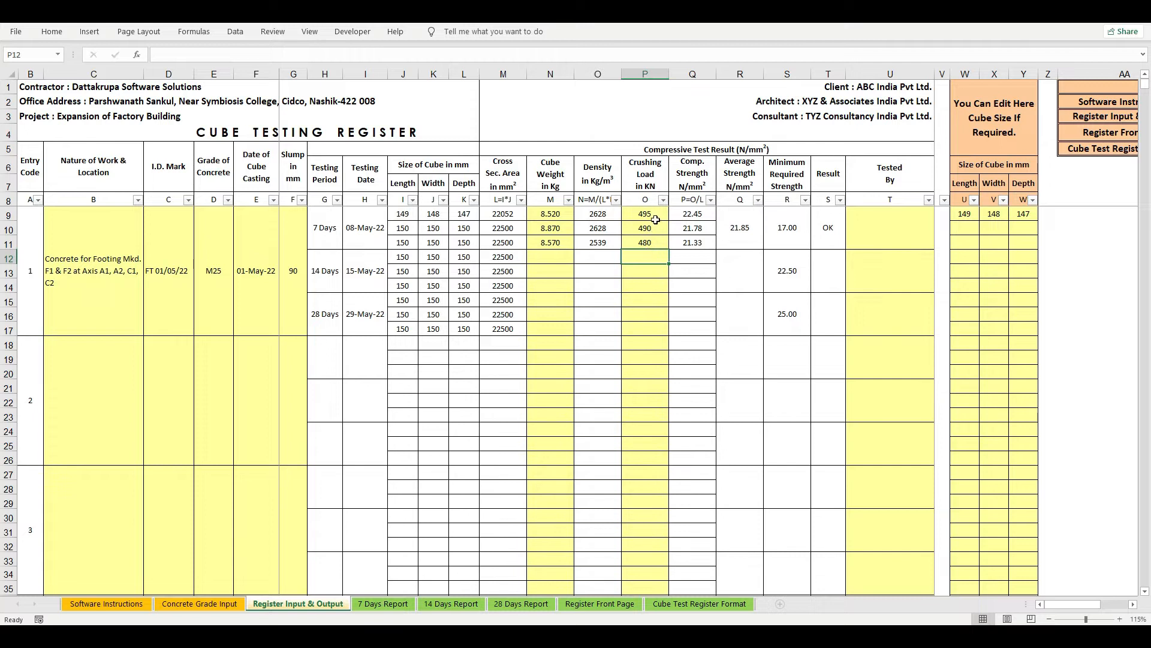
- Review entry 1's 7-day compressive strengths and compare their average with the minimum required strength and the test result
left_click_drag(656, 213, 656, 241)
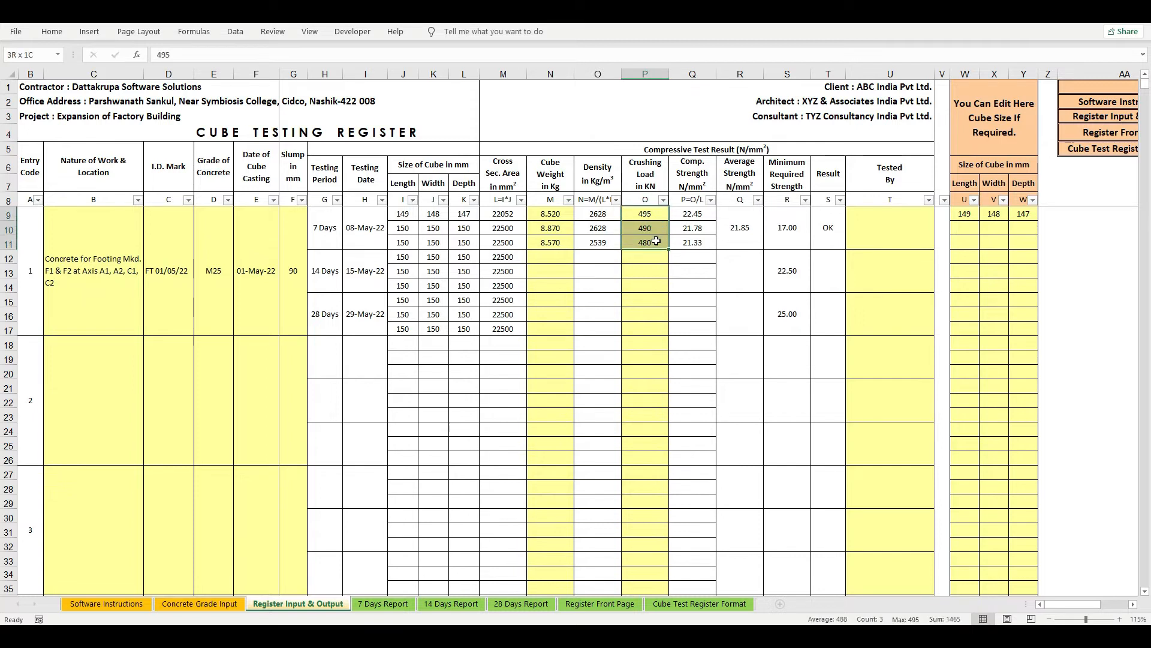
left_click(694, 175)
left_click(691, 214)
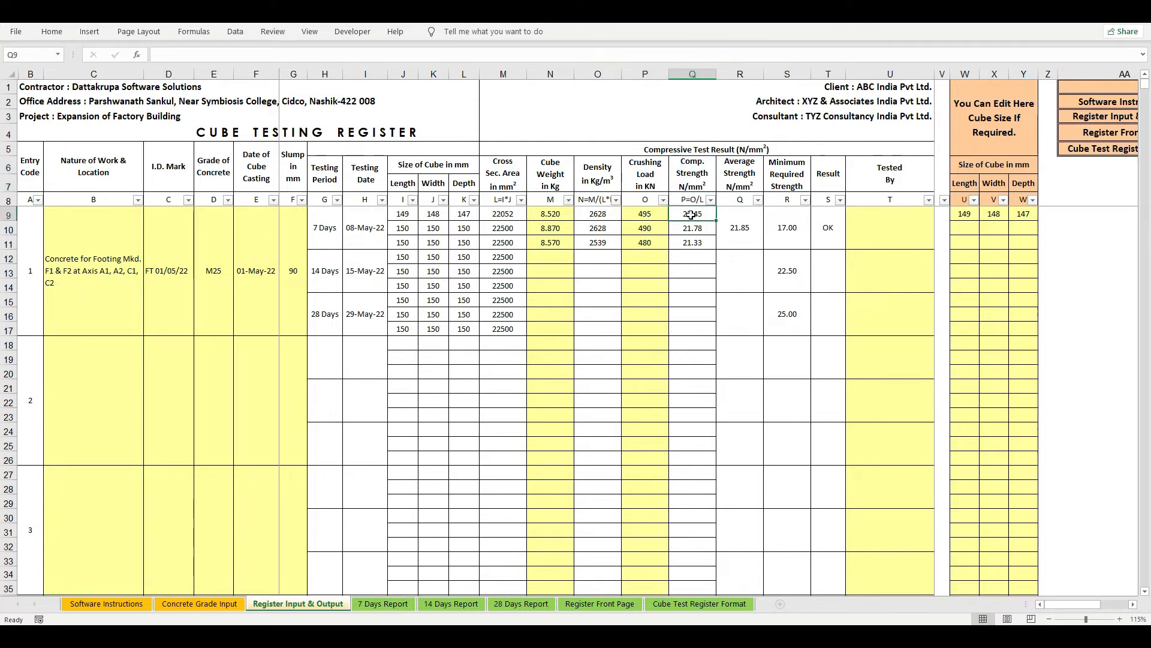
left_click(691, 229)
left_click(692, 242)
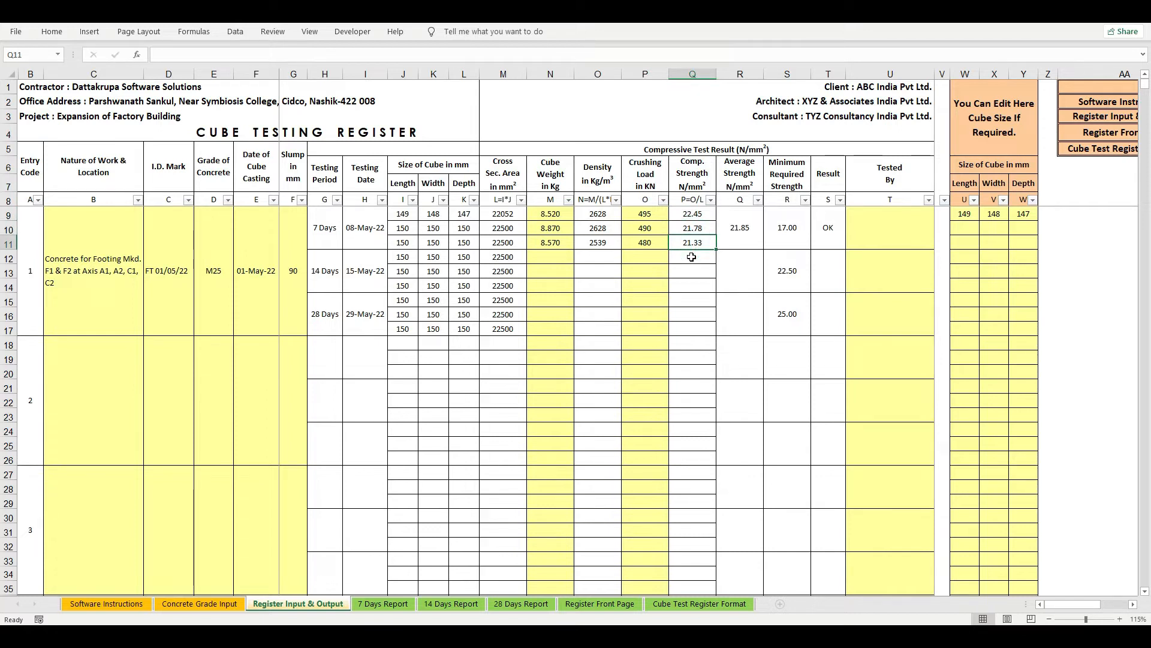
left_click_drag(692, 214, 700, 241)
left_click(741, 234)
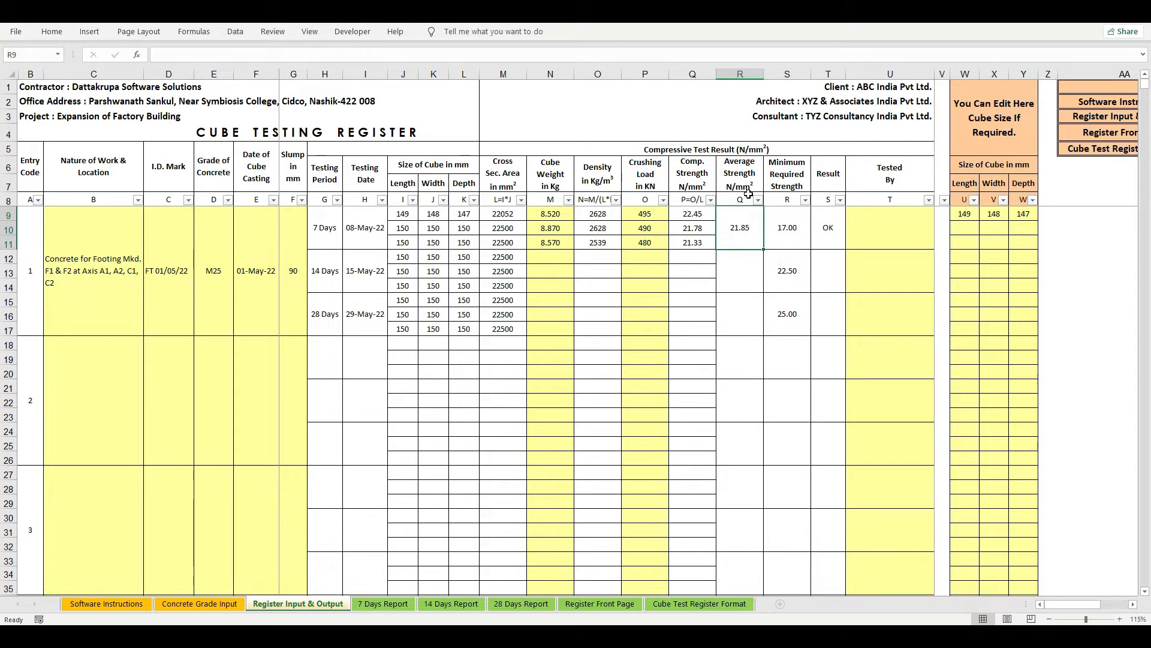
left_click(784, 227)
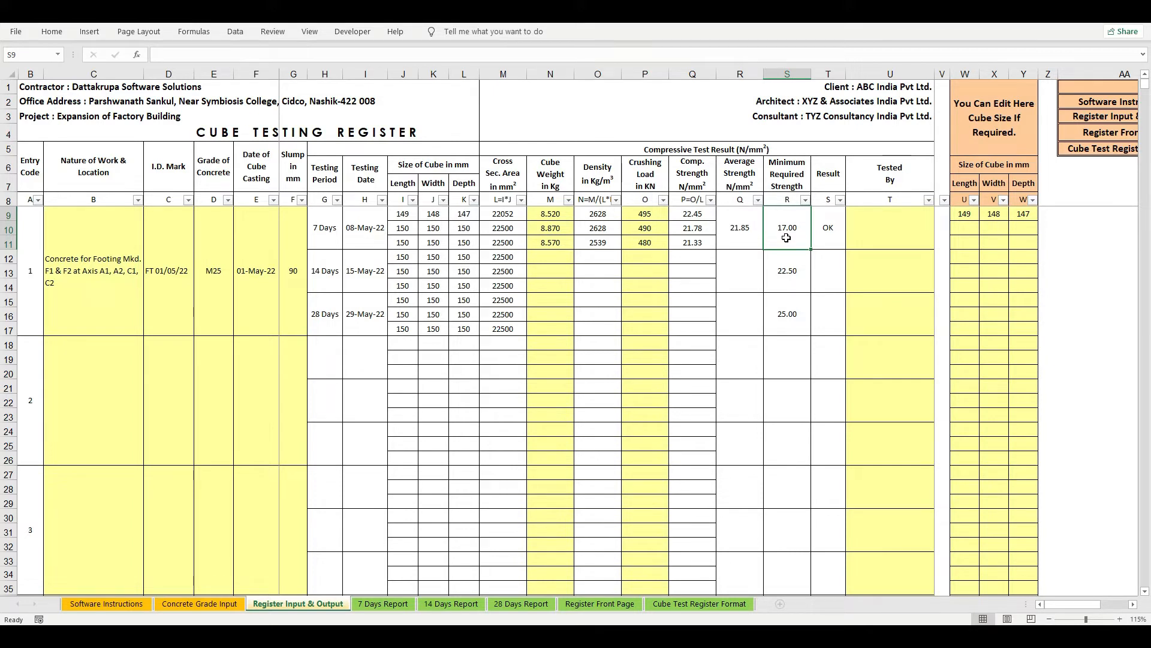
left_click(827, 226)
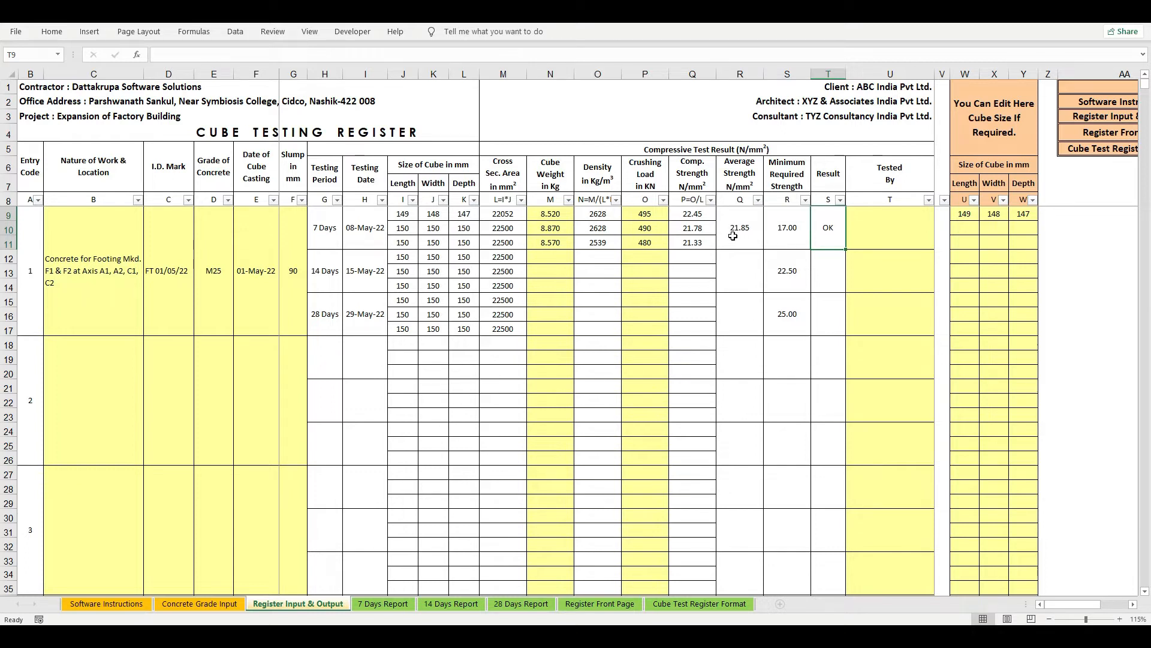
left_click(780, 237)
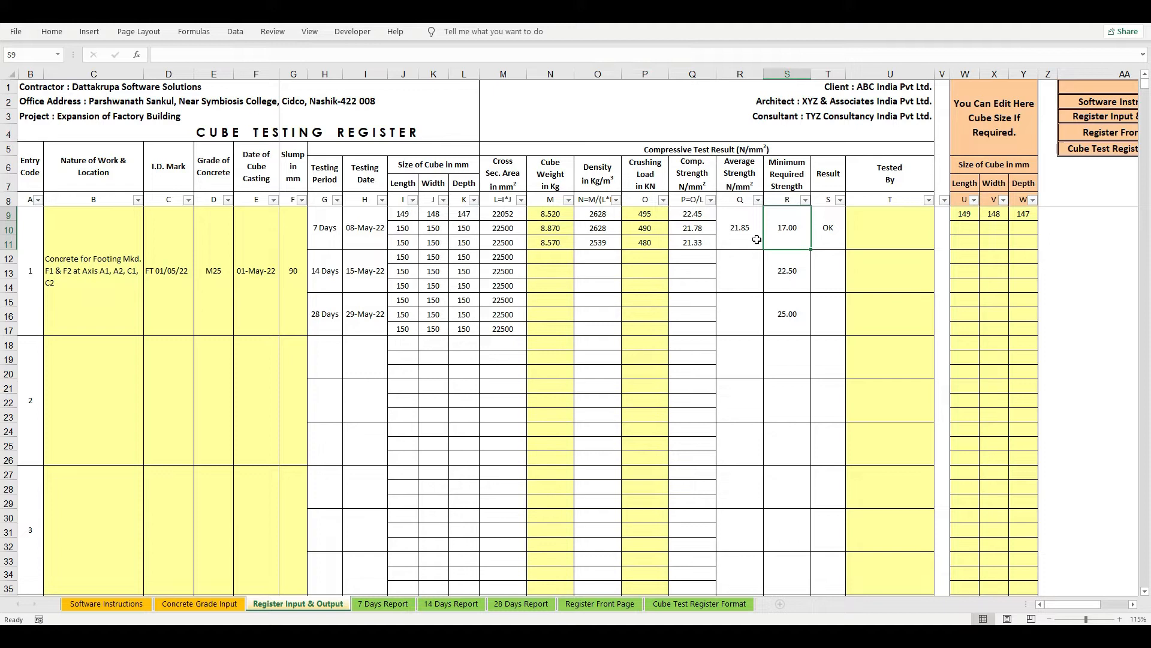
left_click(834, 224)
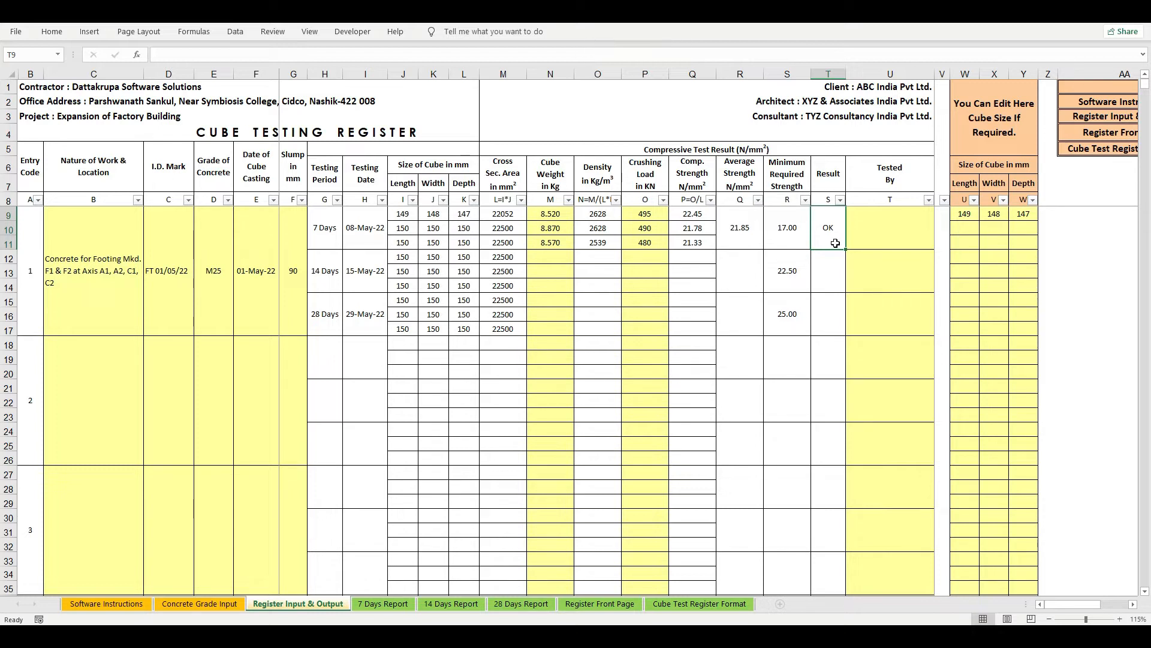
- Choose the first listed tester as Tested By for entry 1's 7-day test
left_click(880, 229)
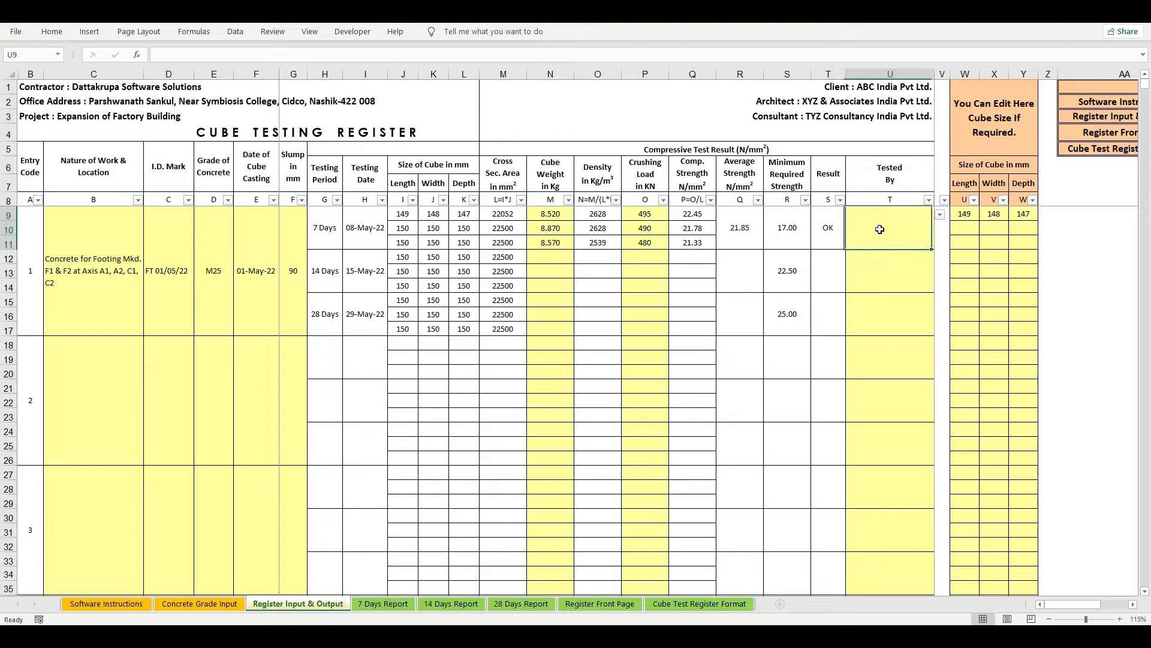
left_click(940, 216)
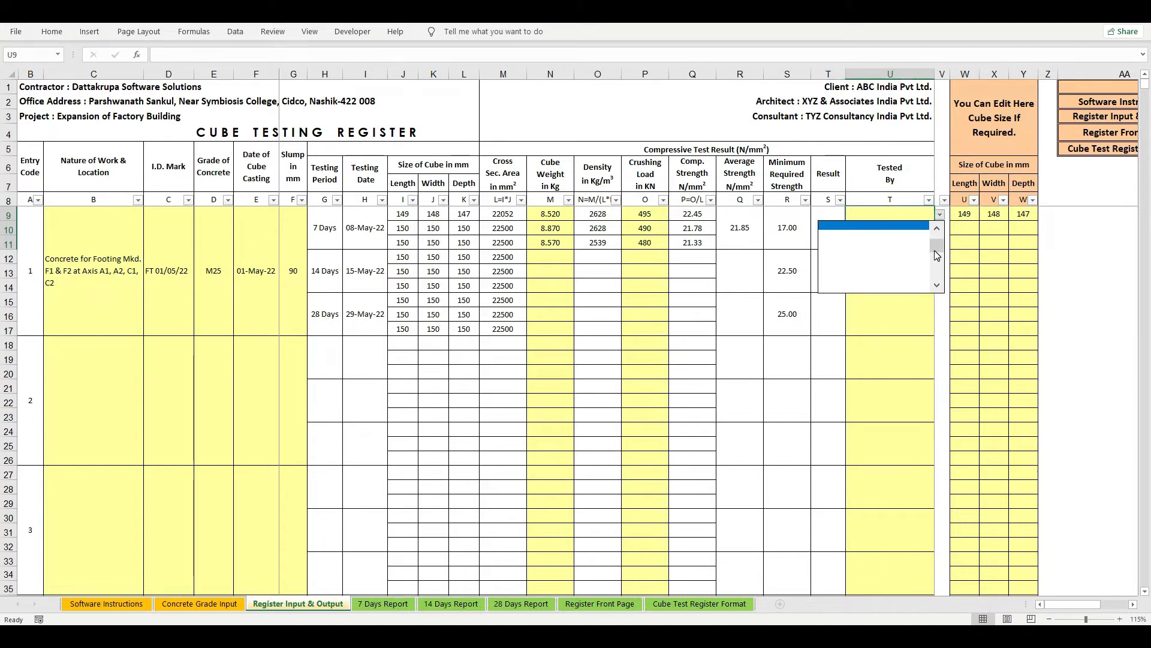
left_click_drag(938, 246, 937, 240)
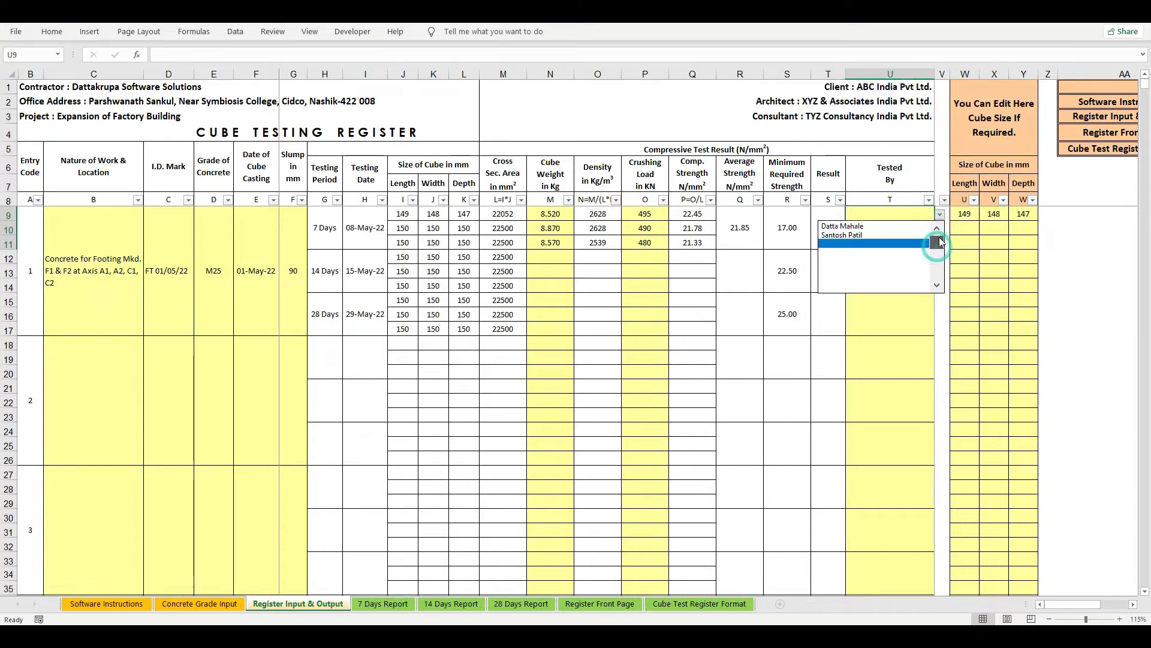
left_click(882, 226)
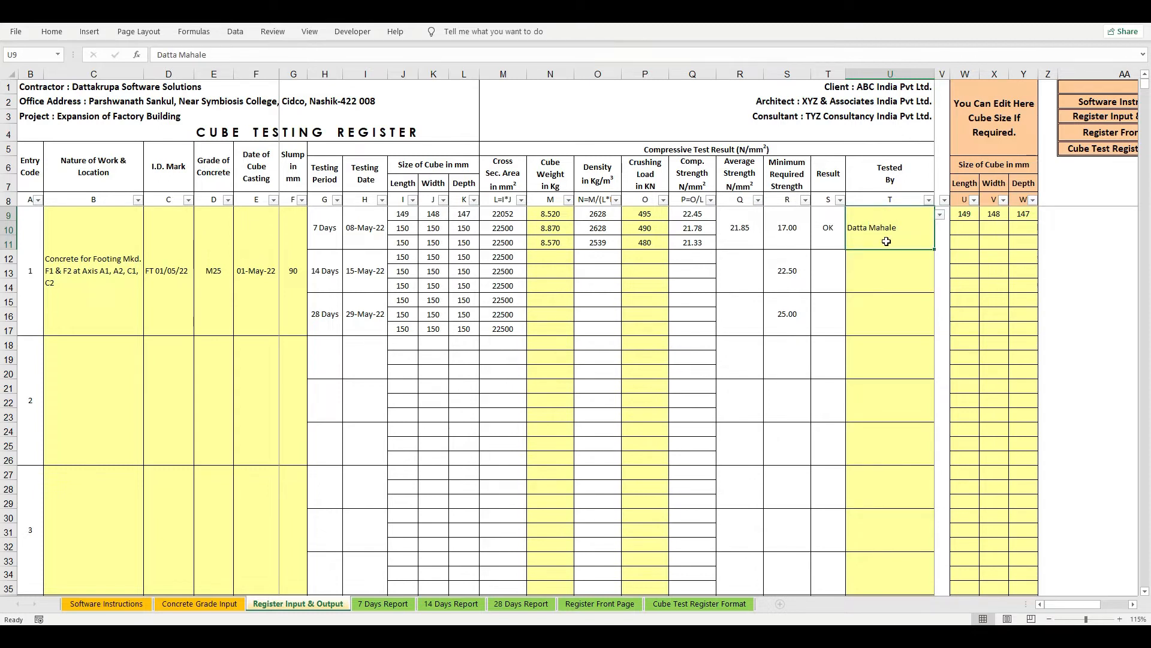
- Enter the three 14-day cube weights for entry 1 as 8.53, 8.65 and 8.72 kg
left_click(545, 257)
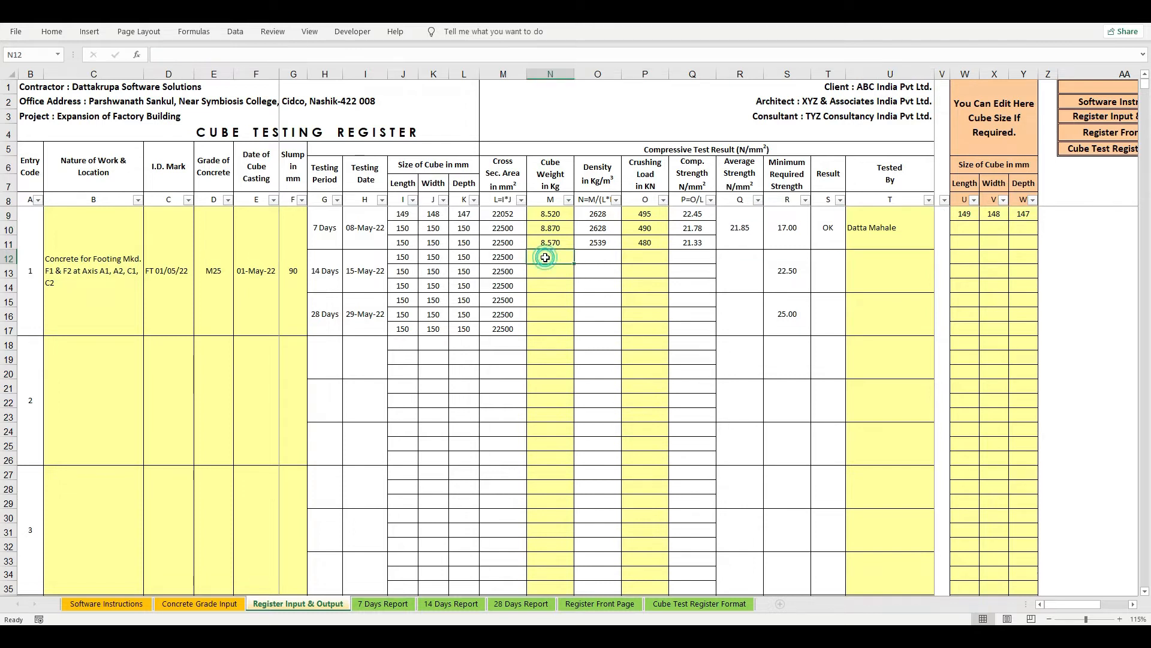
left_click_drag(318, 264, 551, 286)
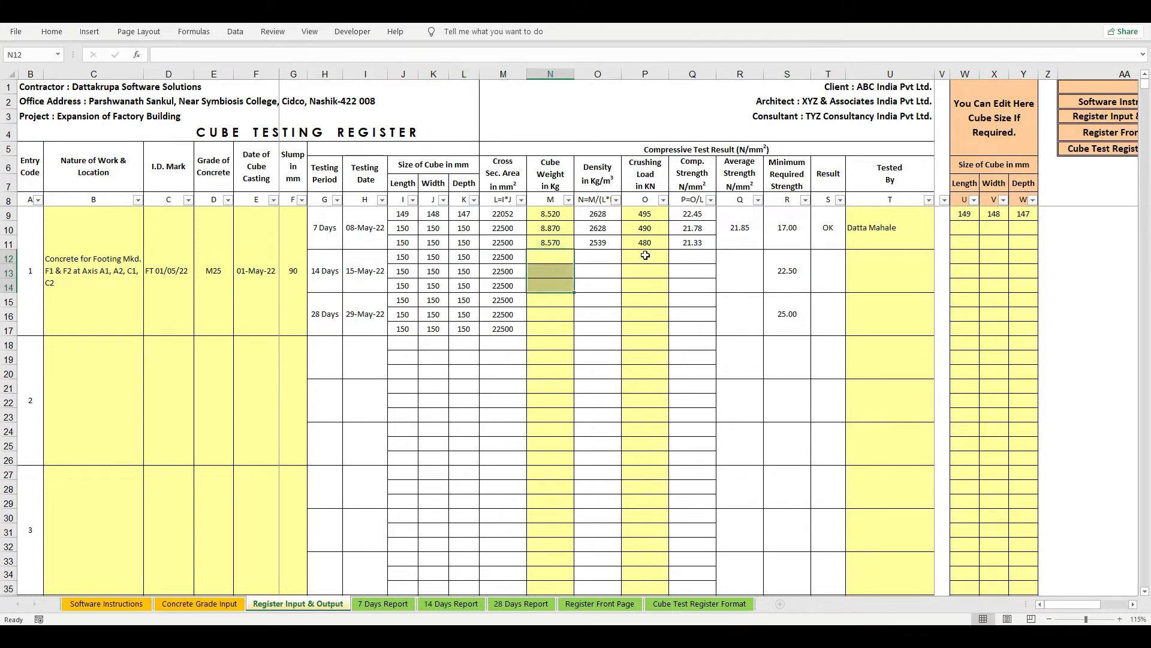
left_click_drag(643, 258, 646, 289)
left_click(870, 263)
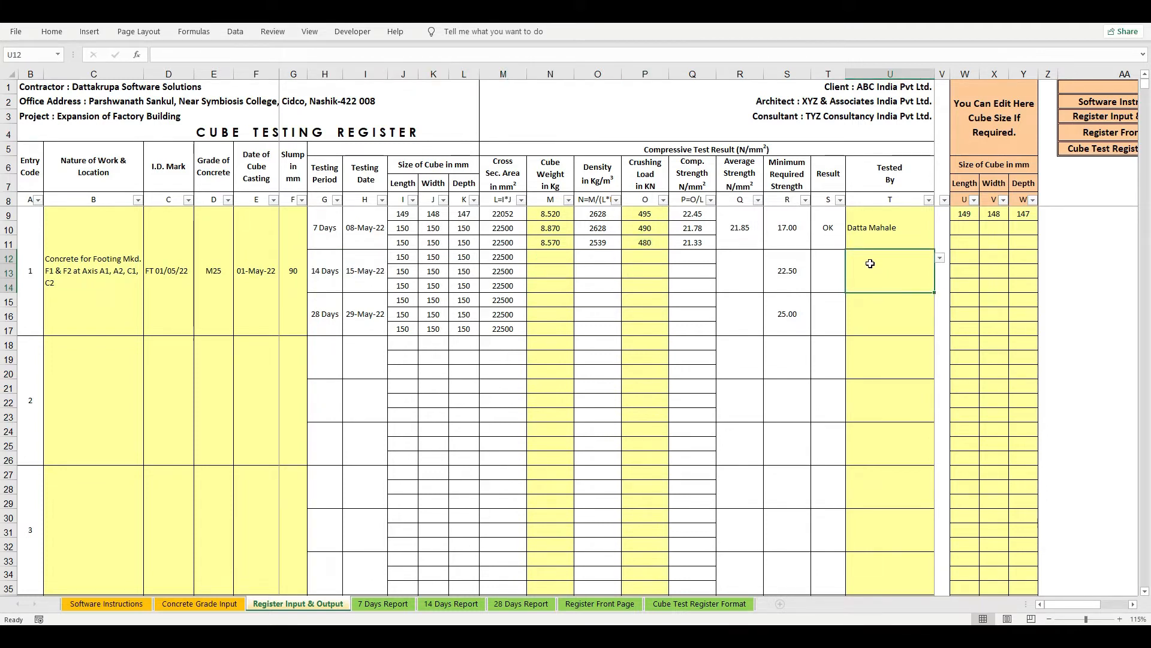
left_click(594, 258)
left_click(553, 256)
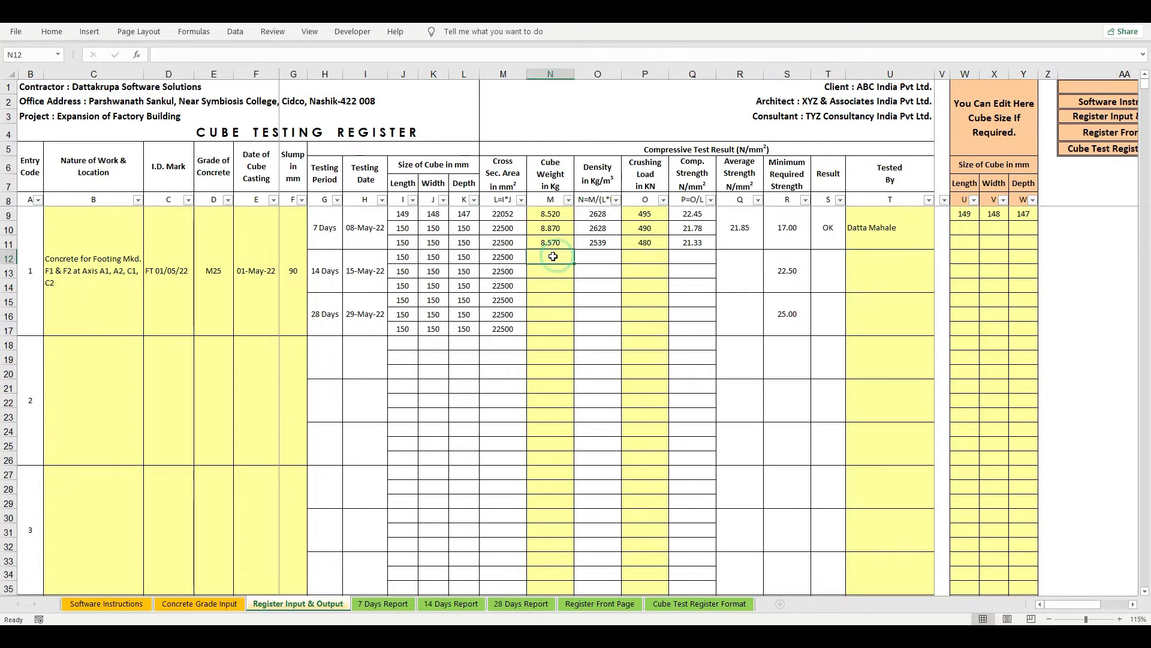
type("8.53")
key("Return")
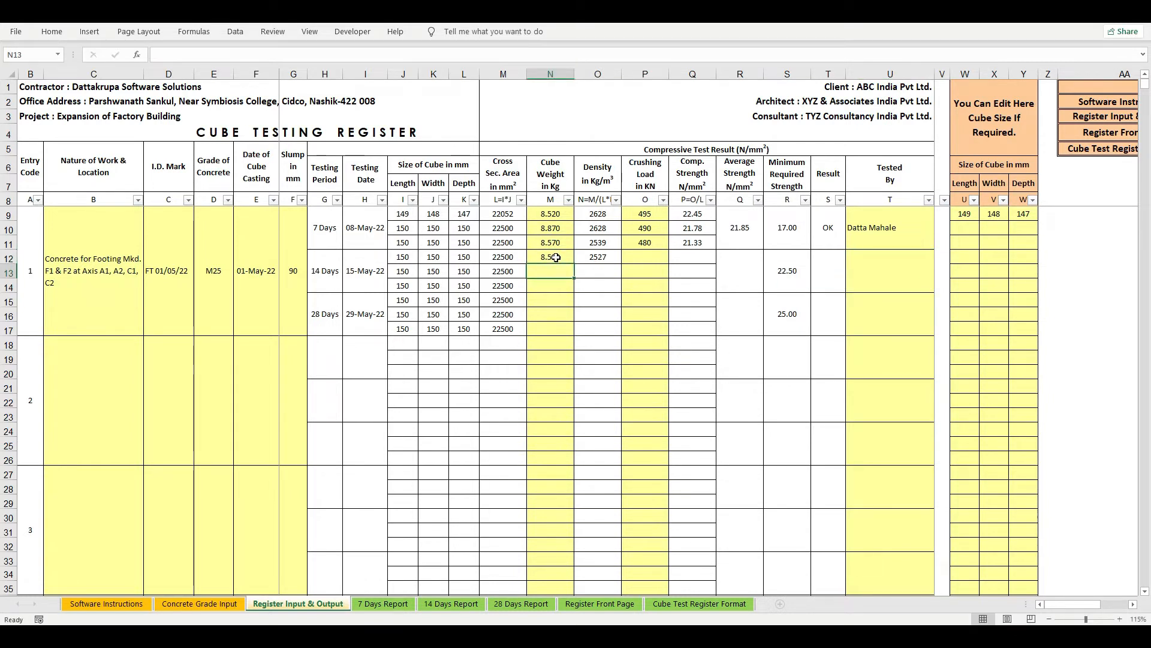
type("8.65")
key("Return")
type("8.72")
key("Tab")
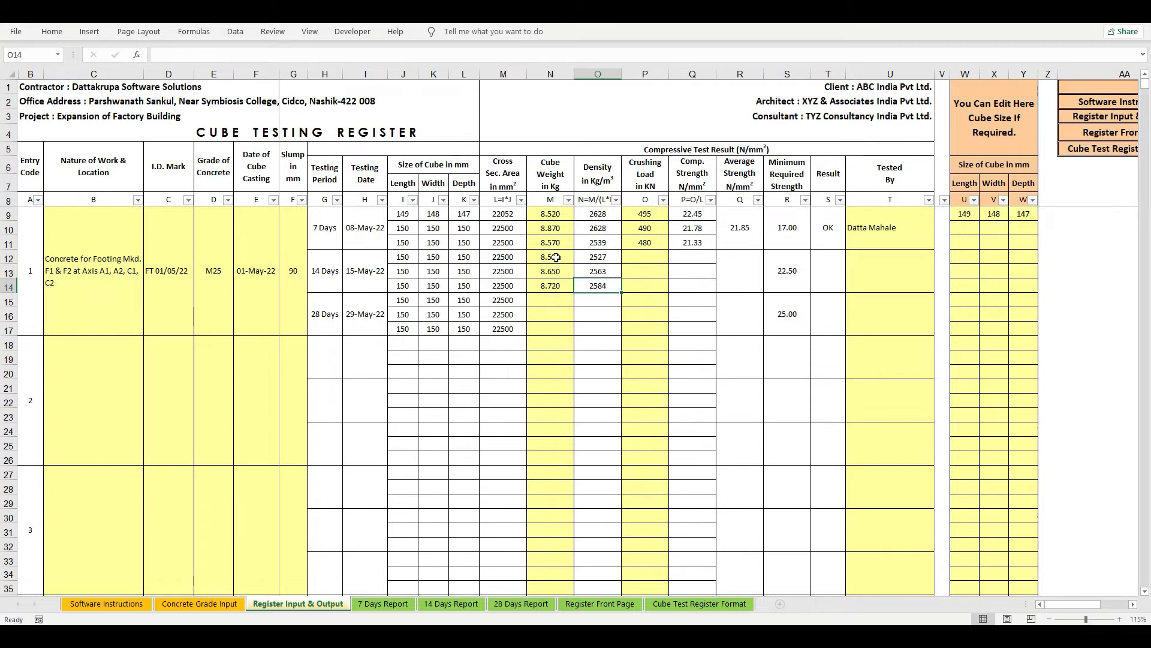
- Enter the three 14-day crushing loads for entry 1 as 575, 555 and 565 kN
left_click(643, 258)
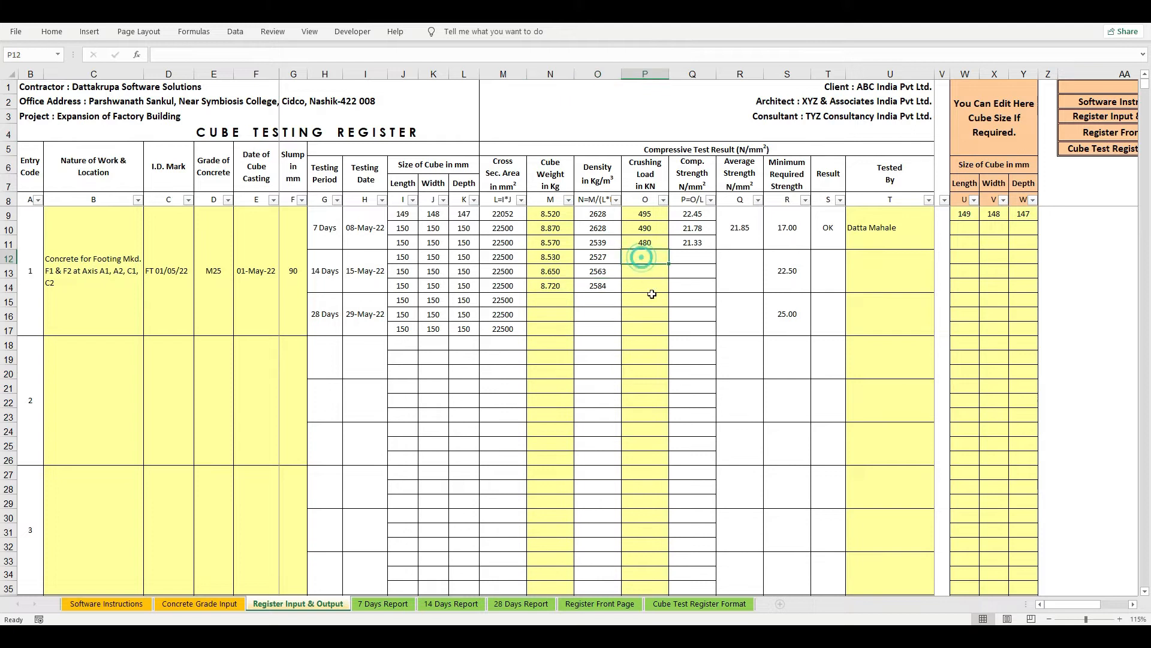
type("575")
key("Return")
type("555")
key("Return")
type("565")
key("Return")
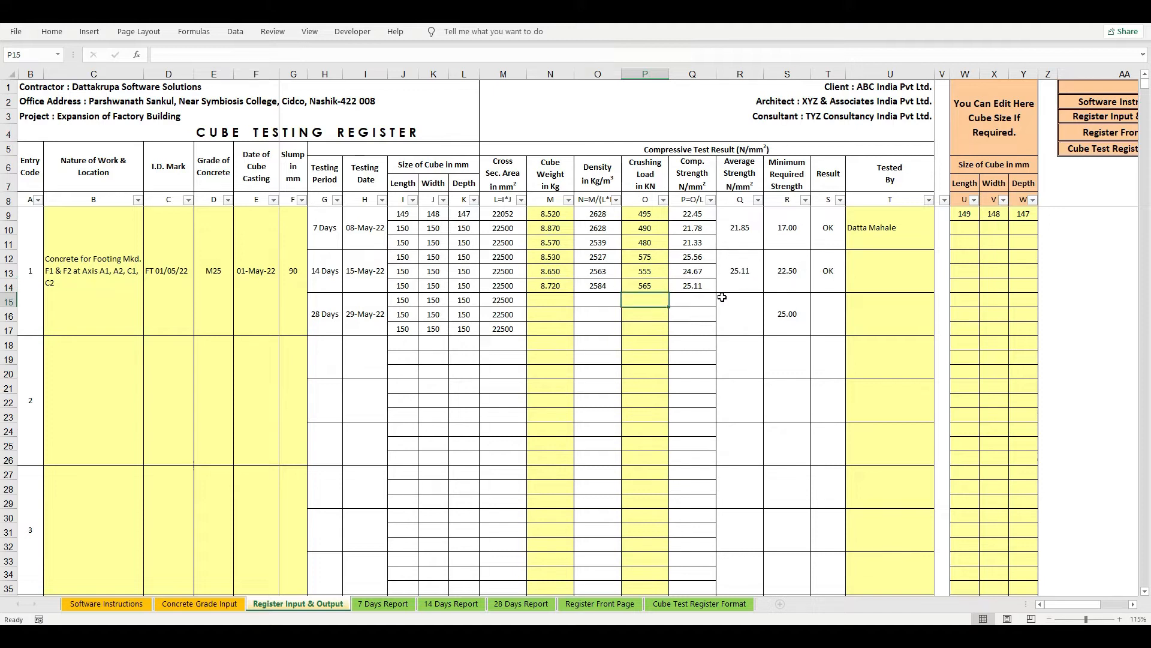
- Choose the second listed tester as Tested By for entry 1's 14-day test
left_click(878, 265)
left_click(940, 257)
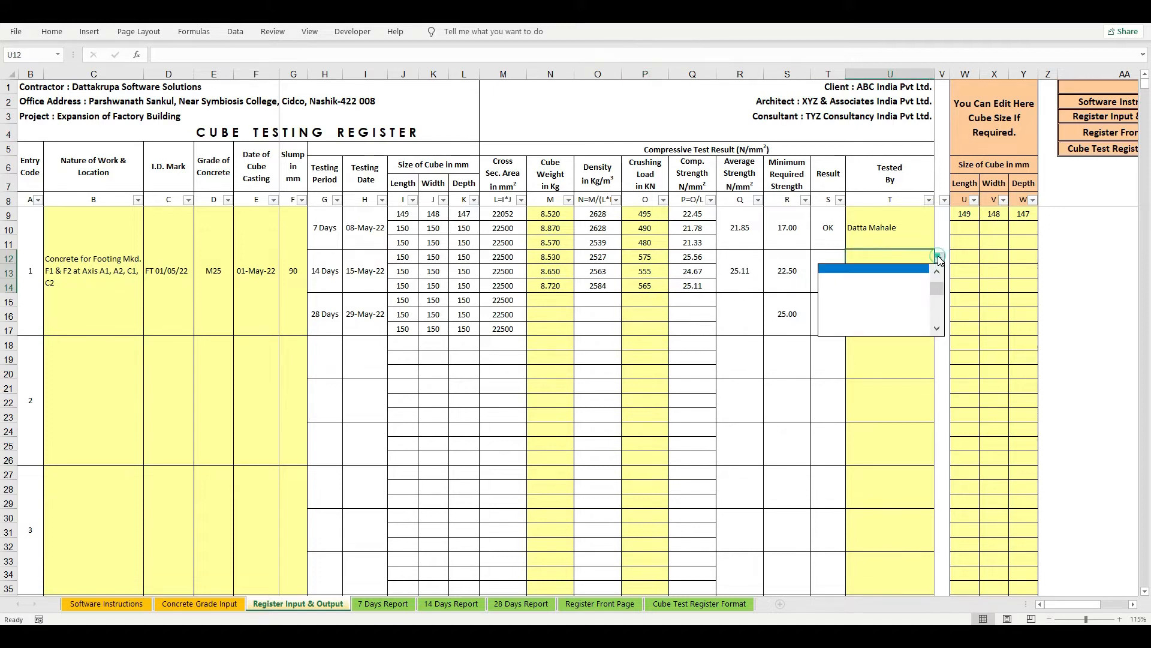
left_click(852, 269)
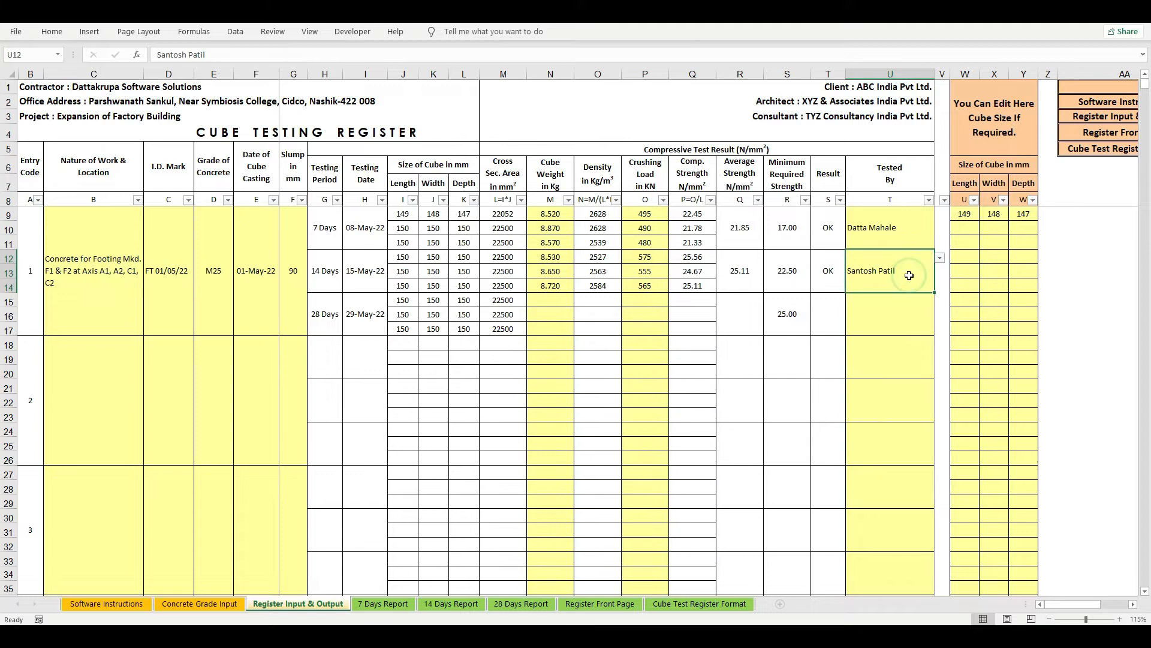
- Enter the three 28-day cube weights for entry 1 as 8.8, 8.7 and 8.75 kg
left_click(541, 300)
left_click(561, 328)
left_click_drag(324, 309, 513, 320)
left_click(553, 304)
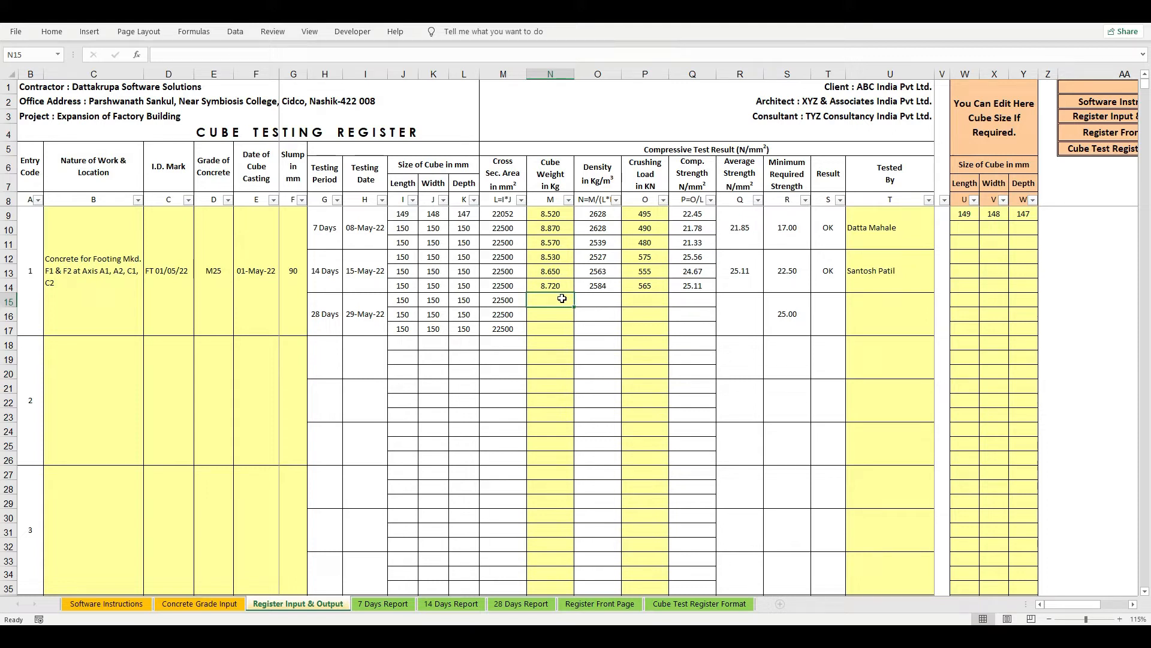
type("8.800")
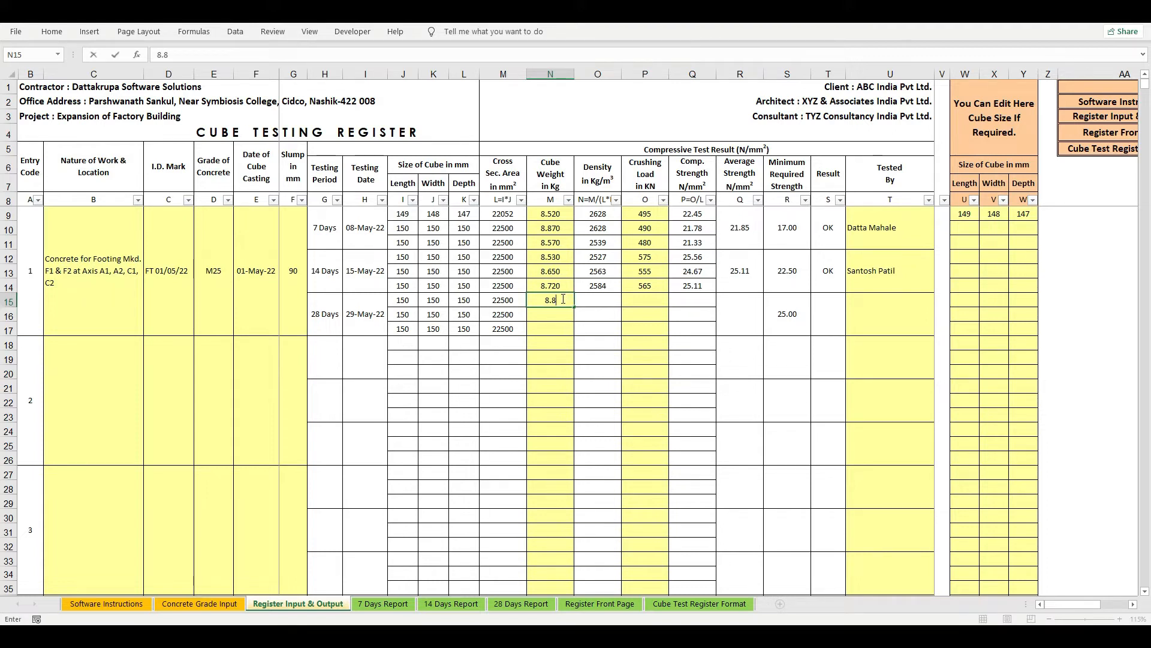
key("Return")
type("8.7")
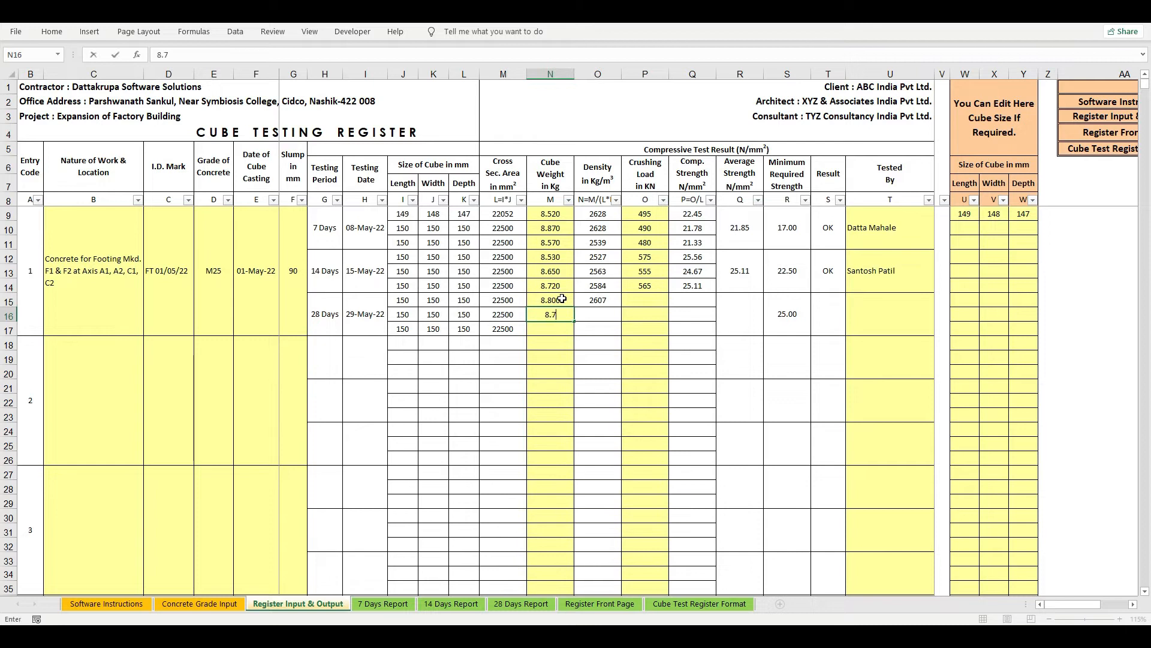
key("Return")
type("8.75")
key("Tab")
- Enter the three 28-day crushing loads for entry 1 as 615, 600 and 625 kN
left_click(628, 303)
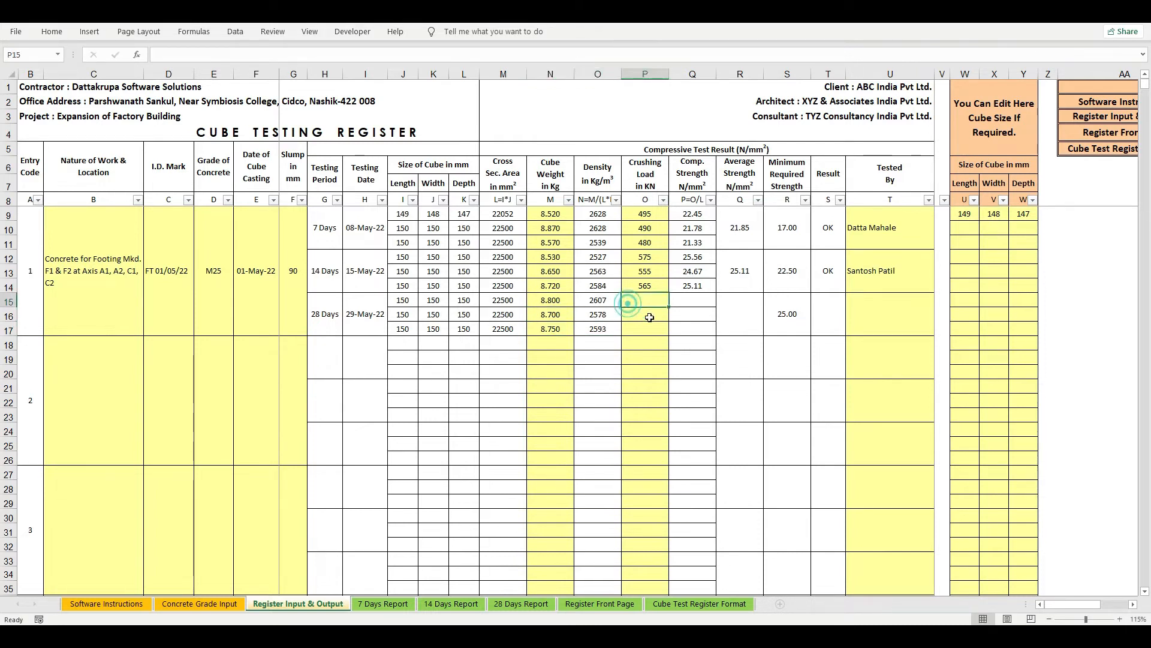
type("615")
key("Return")
type("600")
key("Return")
type("625")
key("Return")
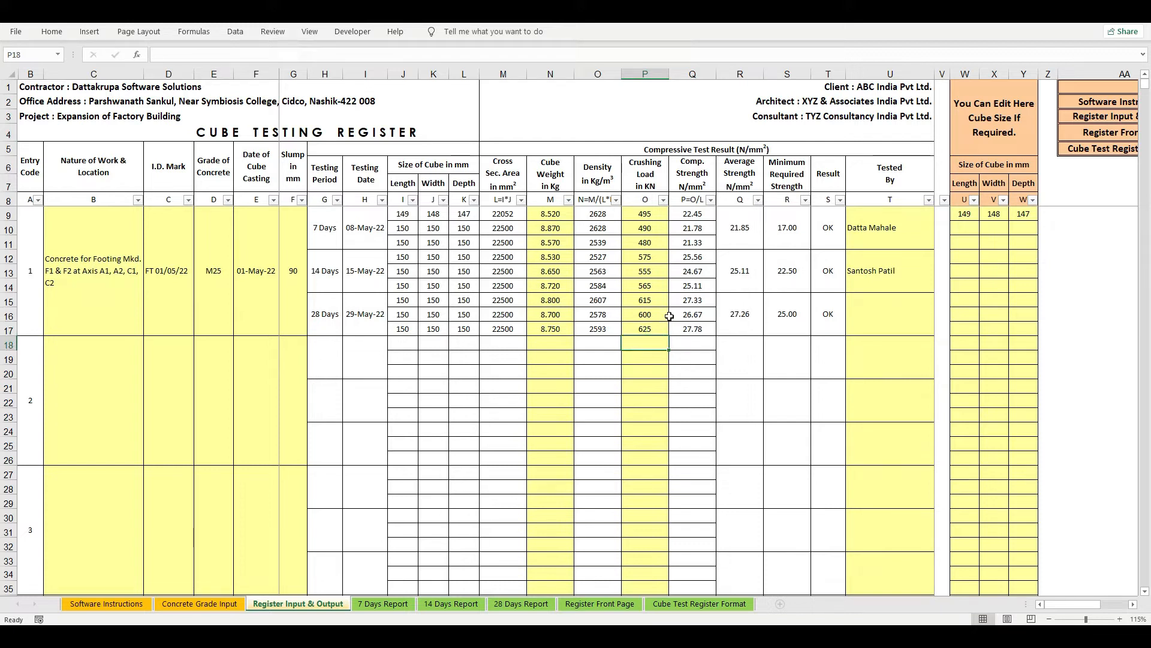
- Choose the first listed tester as Tested By for entry 1's 28-day test
left_click(877, 316)
left_click(940, 306)
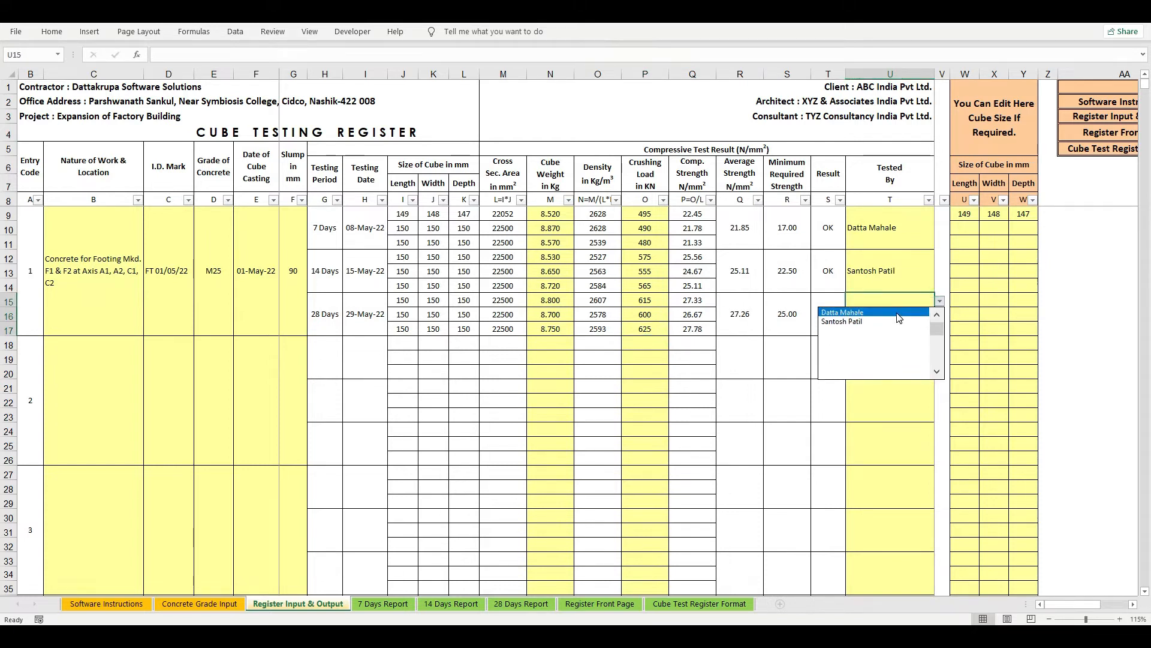
left_click(899, 312)
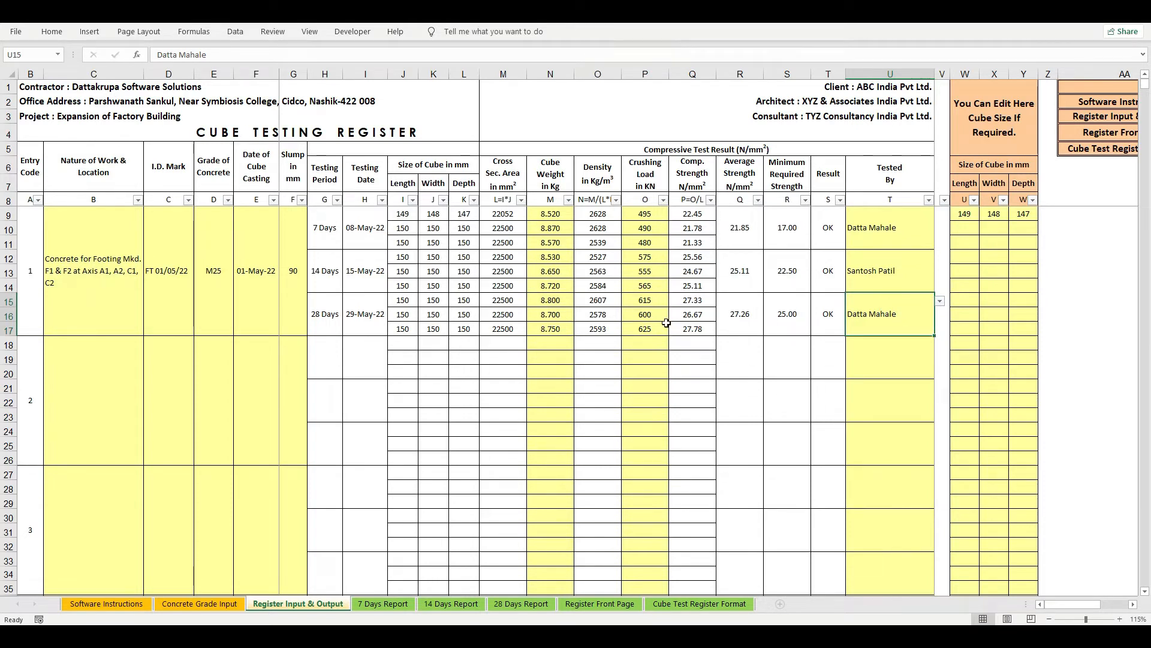
- Review entry 1's compressive strength, average strength, minimum required strength and result for the 14- and 28-day tests
left_click_drag(326, 269, 693, 329)
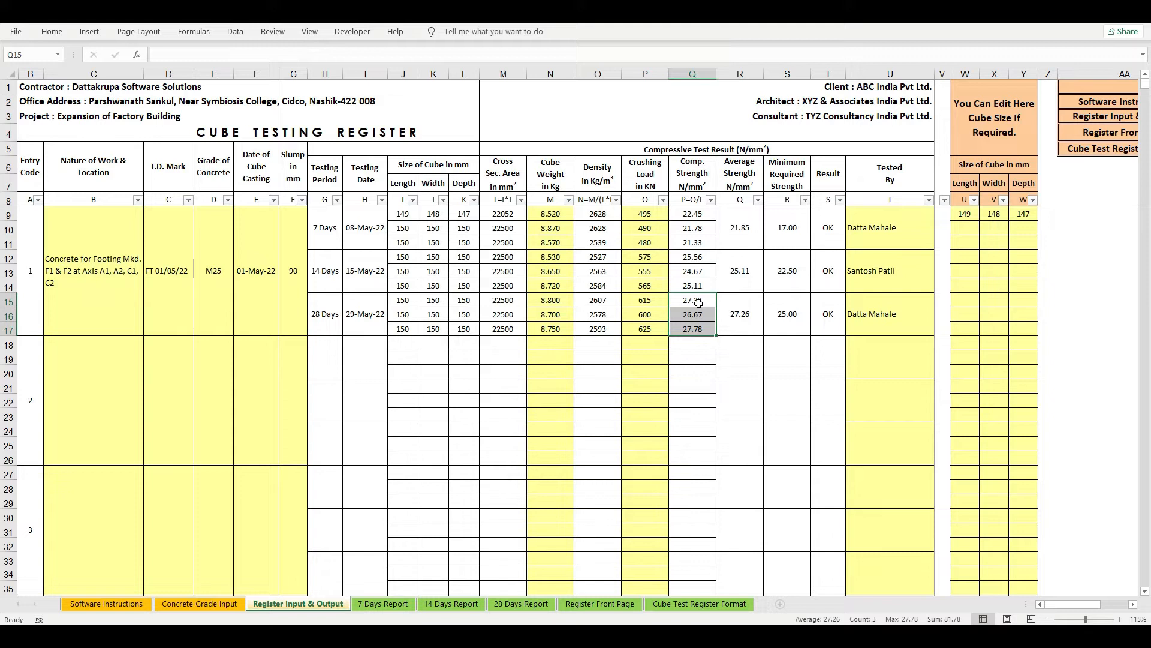
left_click(730, 275)
left_click(732, 315)
left_click(753, 272)
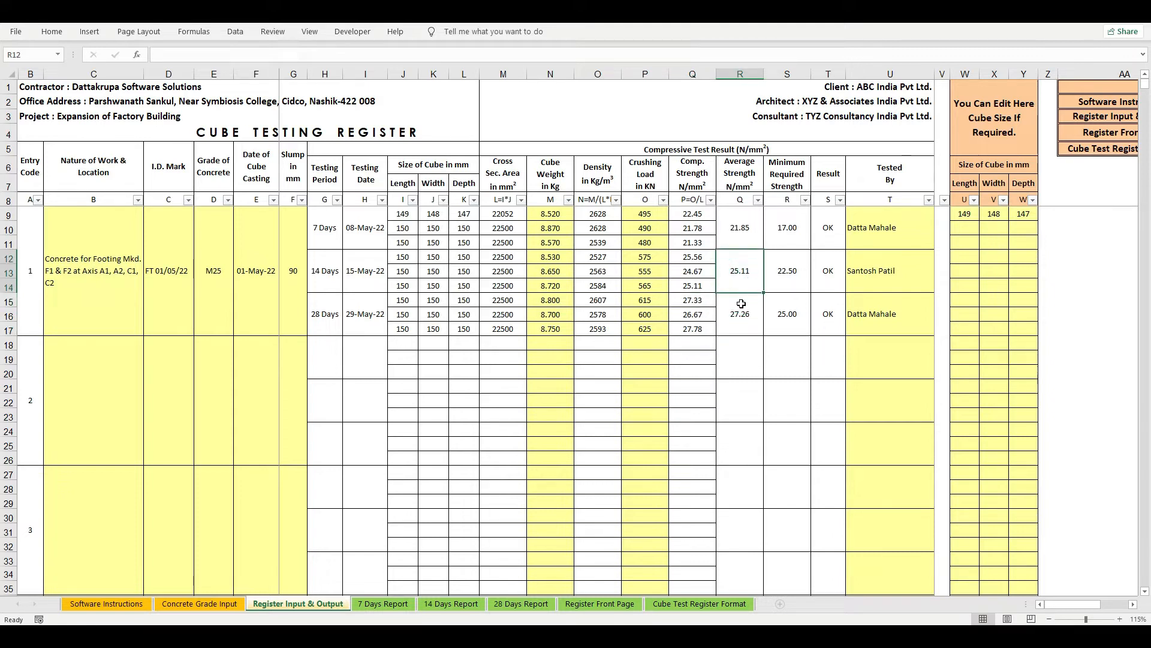
left_click(787, 264)
left_click(782, 318)
left_click(783, 274)
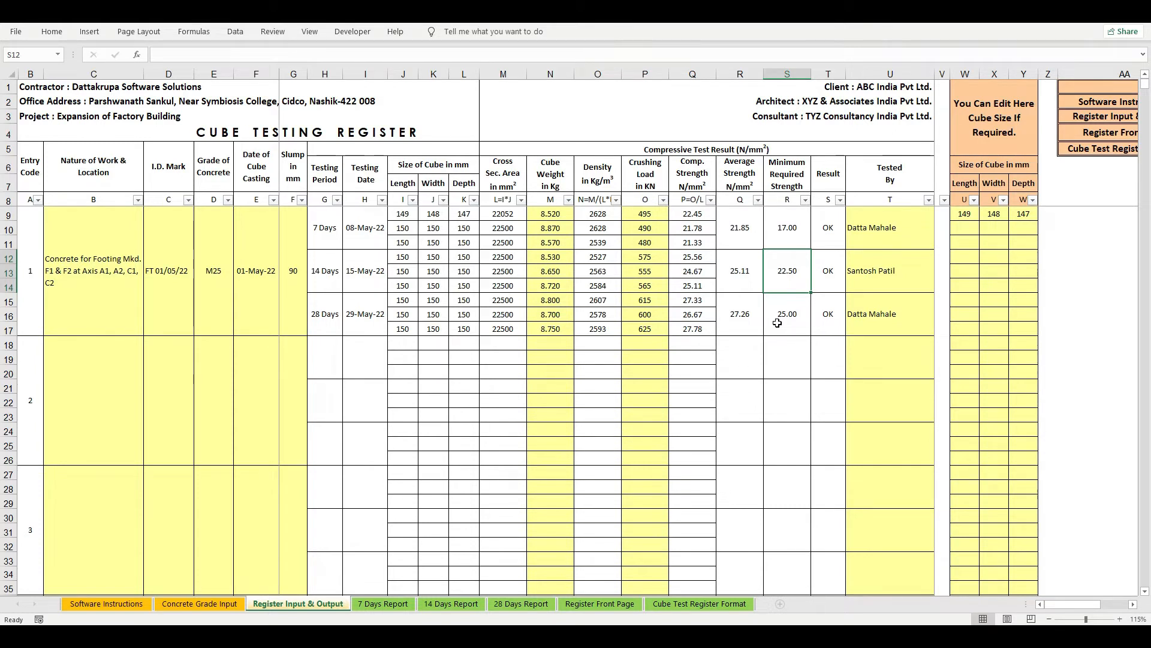
left_click(822, 267)
left_click(823, 303)
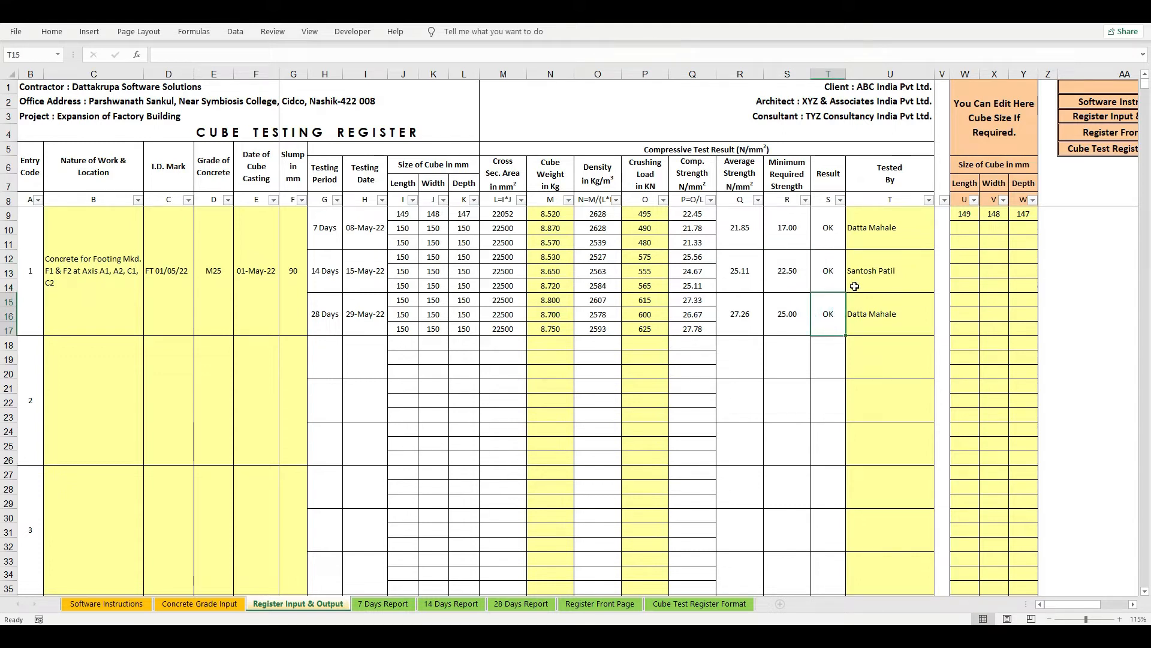
- Examine how entry 1's test-period rows are laid out compared with the blank rows of the following entries
left_click(88, 241)
left_click_drag(146, 241, 909, 235)
left_click_drag(88, 378, 862, 381)
left_click_drag(94, 495, 908, 480)
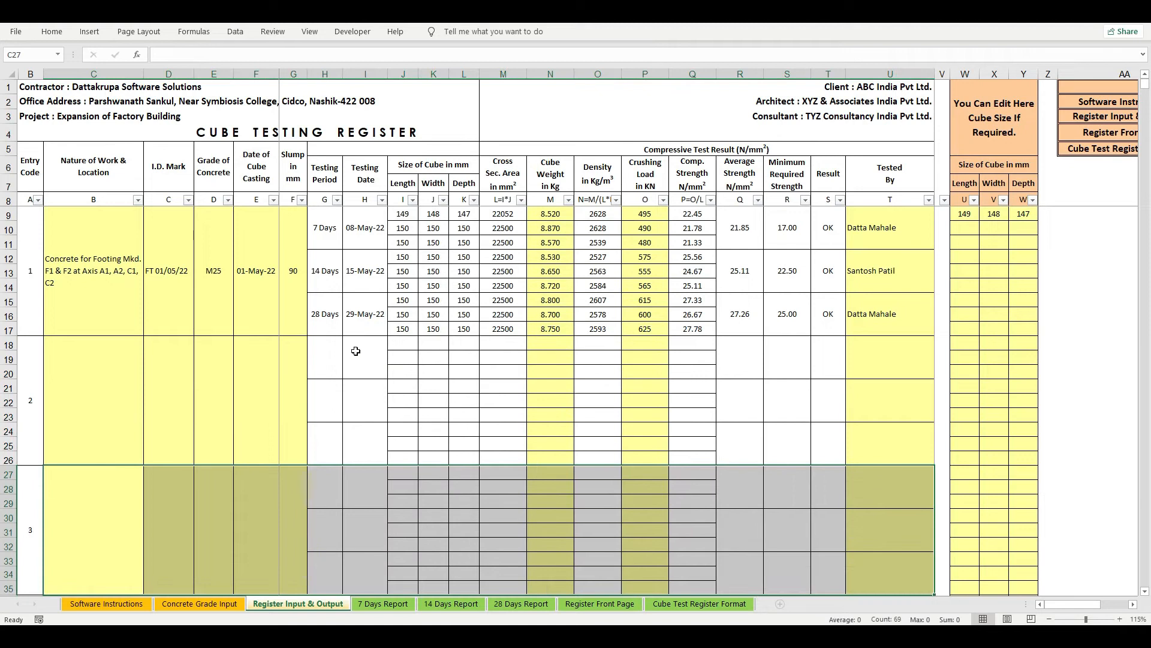
left_click(326, 272)
left_click(318, 311)
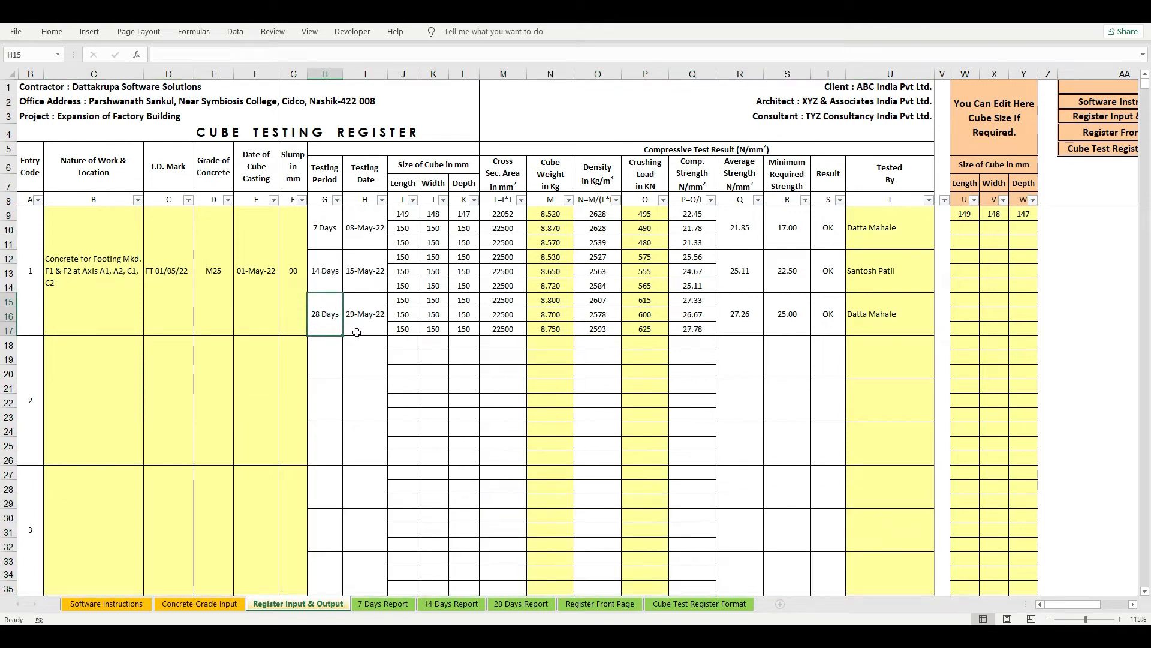
left_click_drag(323, 273, 896, 265)
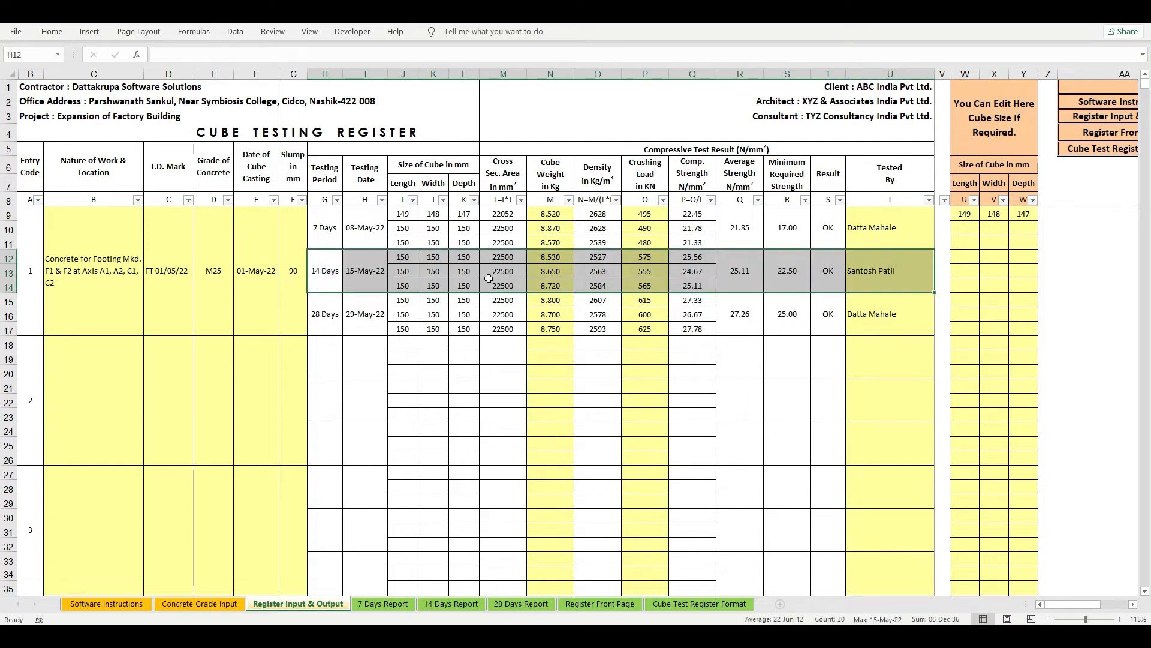
left_click(341, 388)
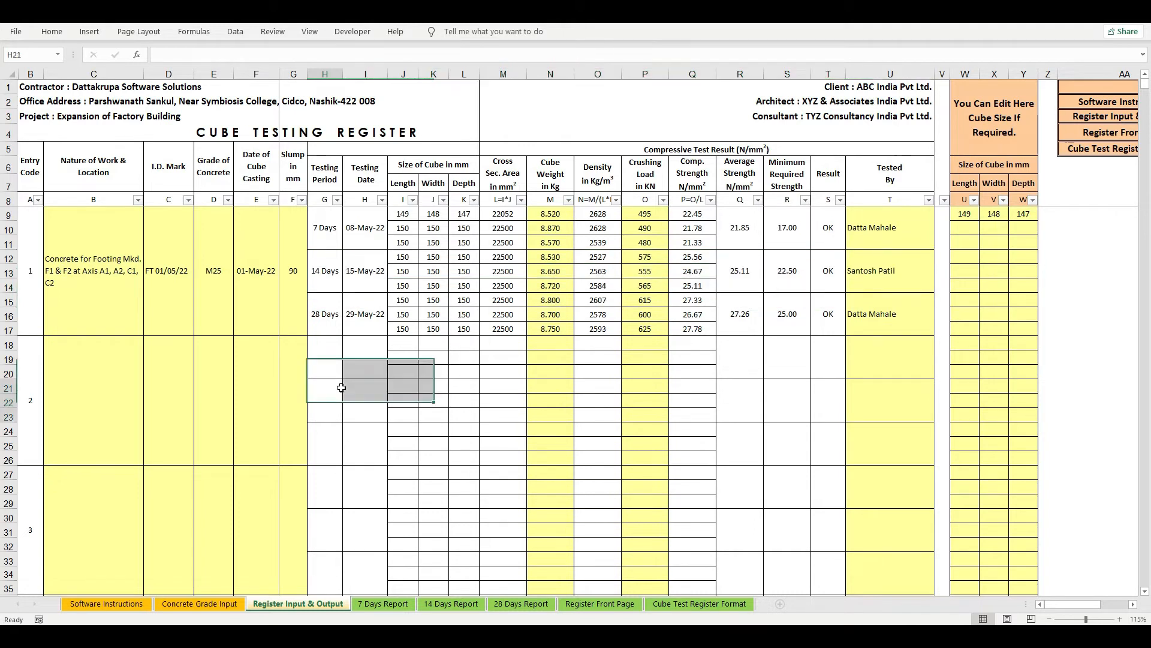
left_click(423, 357)
scroll(424, 357, "down", 1)
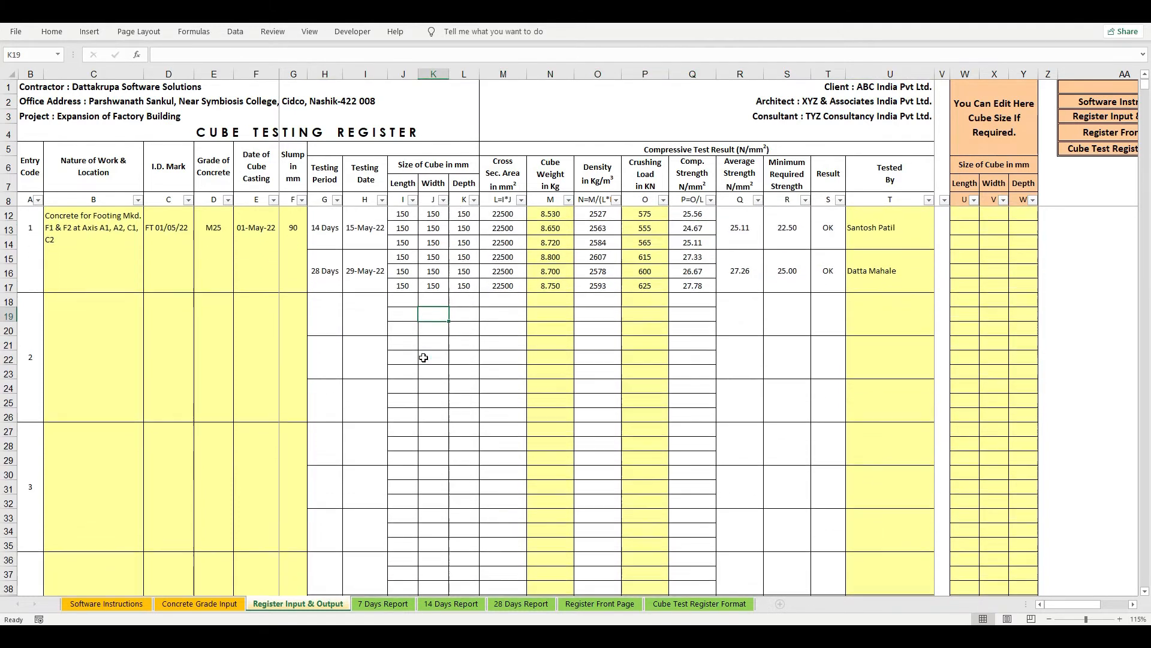
scroll(423, 358, "down", 2)
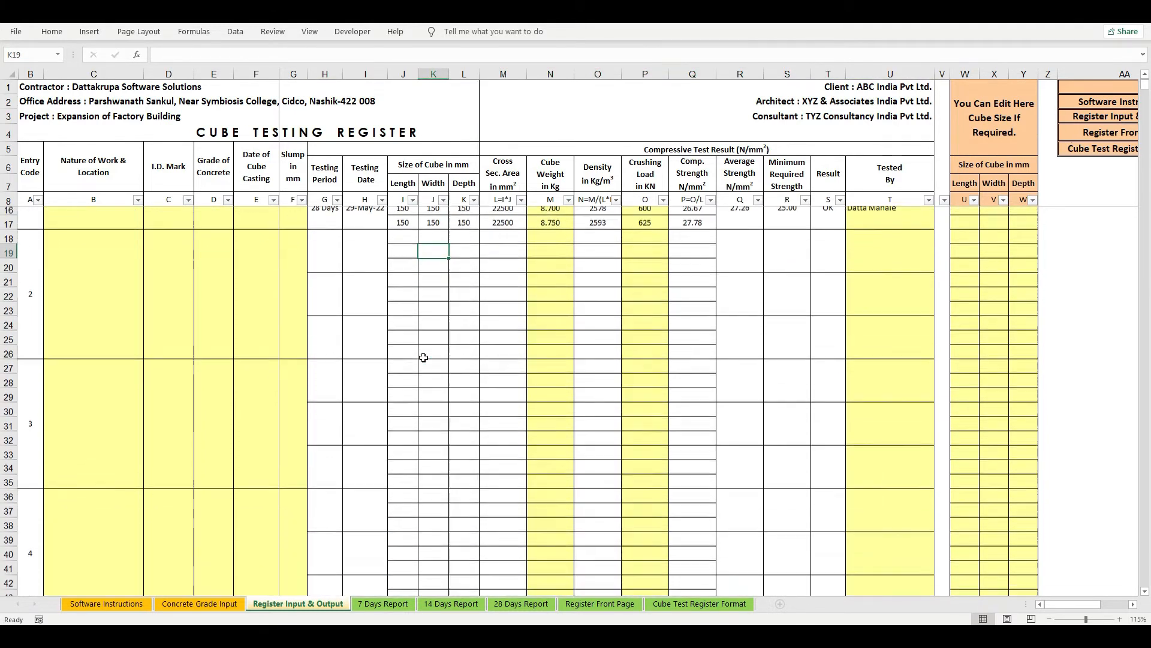
scroll(378, 359, "up", 1)
scroll(374, 361, "up", 2)
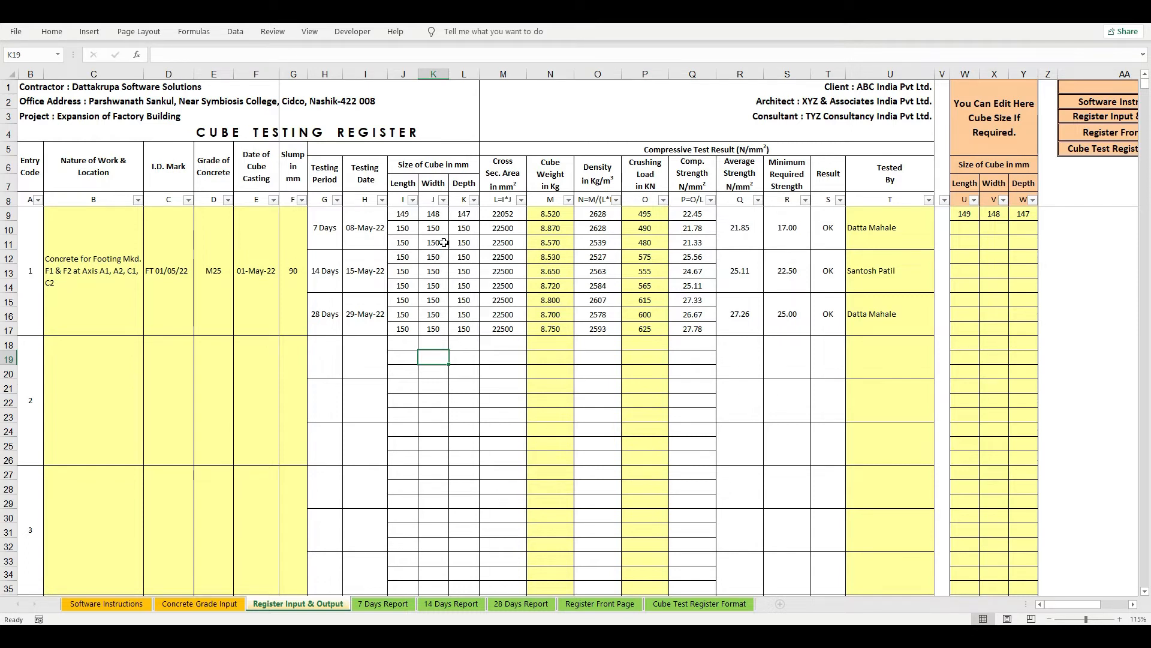
- Review entry 1's cube sizes, cross-sectional areas, densities, strengths and results across all nine cube rows
left_click_drag(395, 214, 484, 317)
left_click(597, 210)
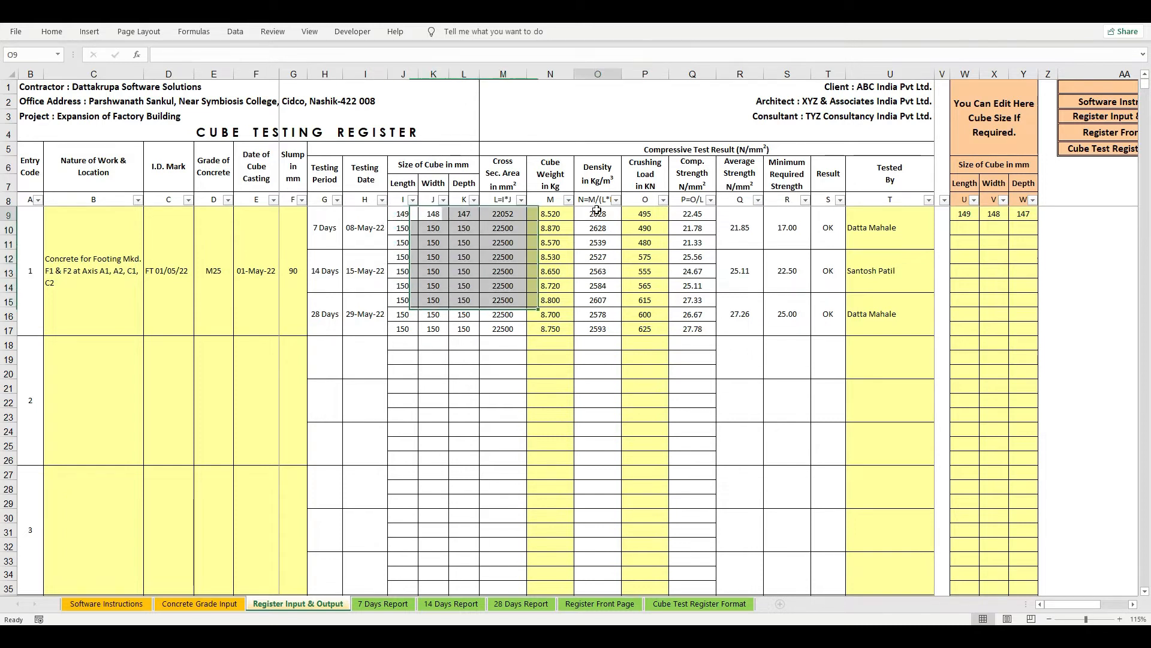
left_click_drag(597, 209, 594, 324)
left_click_drag(692, 215, 815, 324)
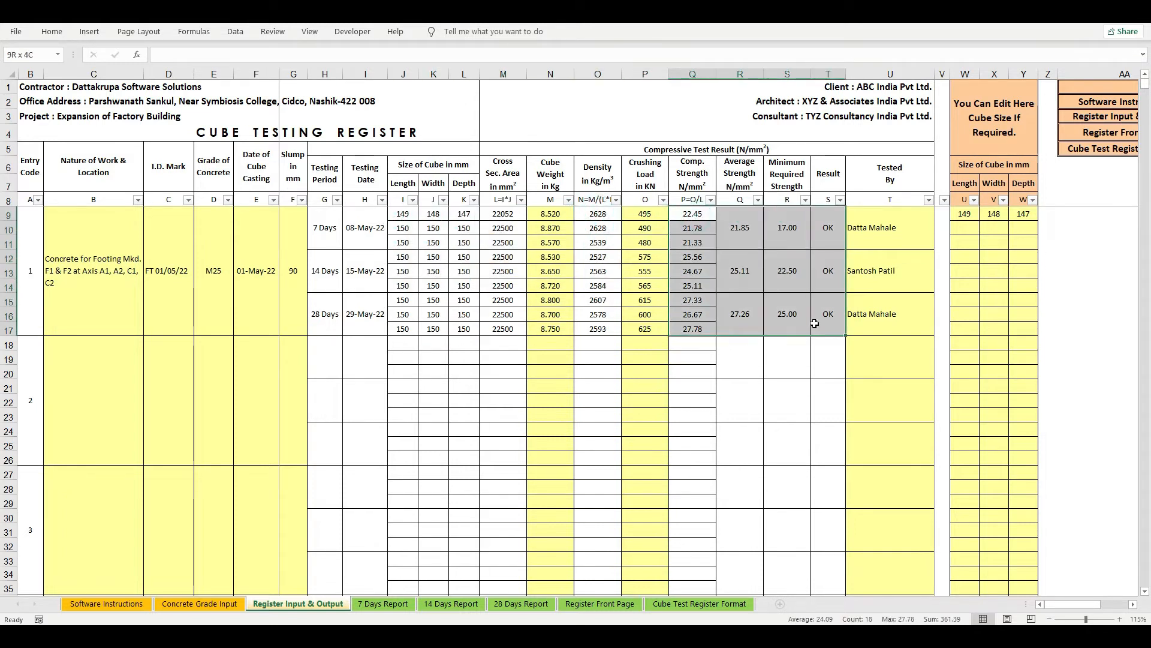
left_click(463, 345)
- Check how far the blank entries extend to the end of the register, and return to its header row
scroll(416, 366, "down", 11)
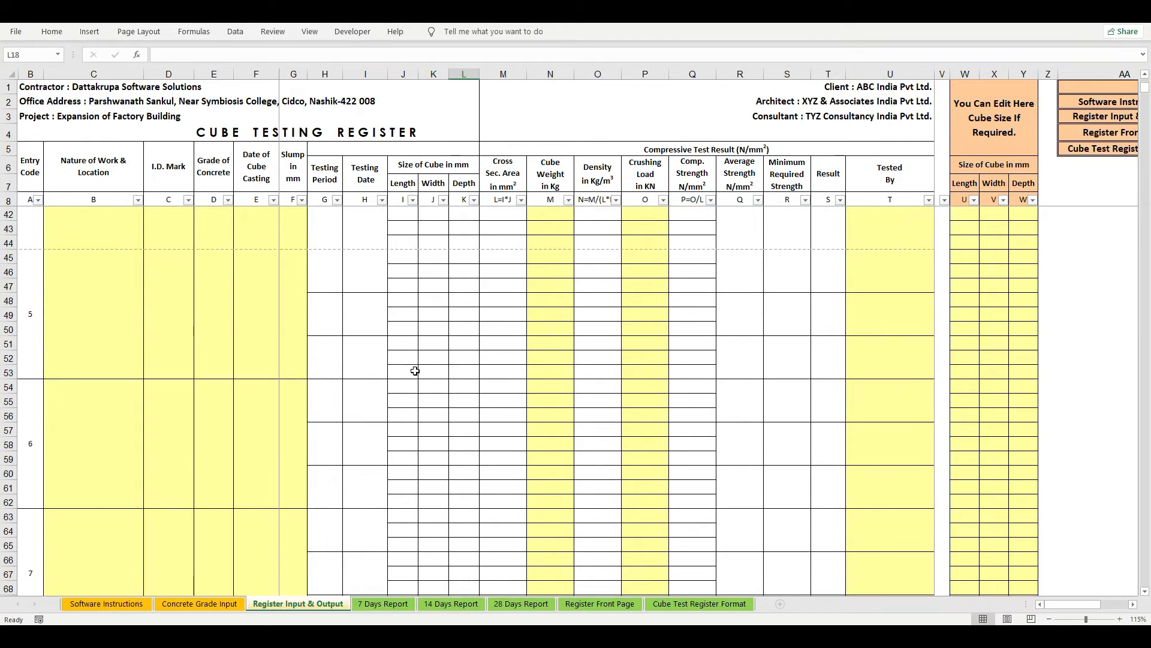
key("ctrl+Down")
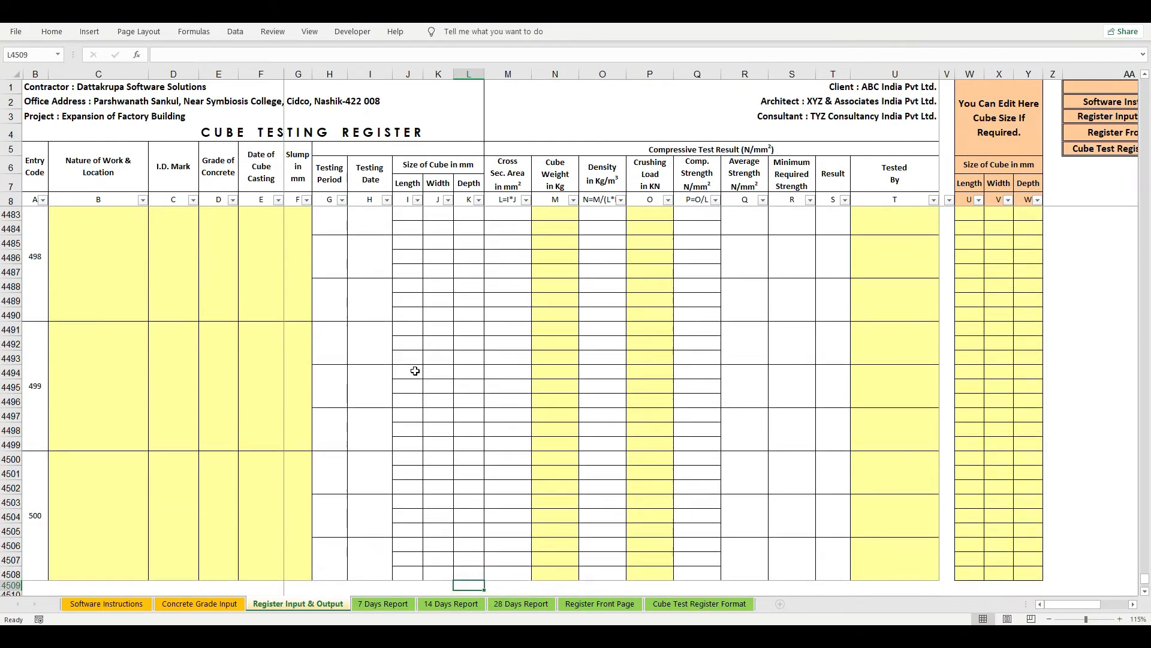
left_click(470, 199)
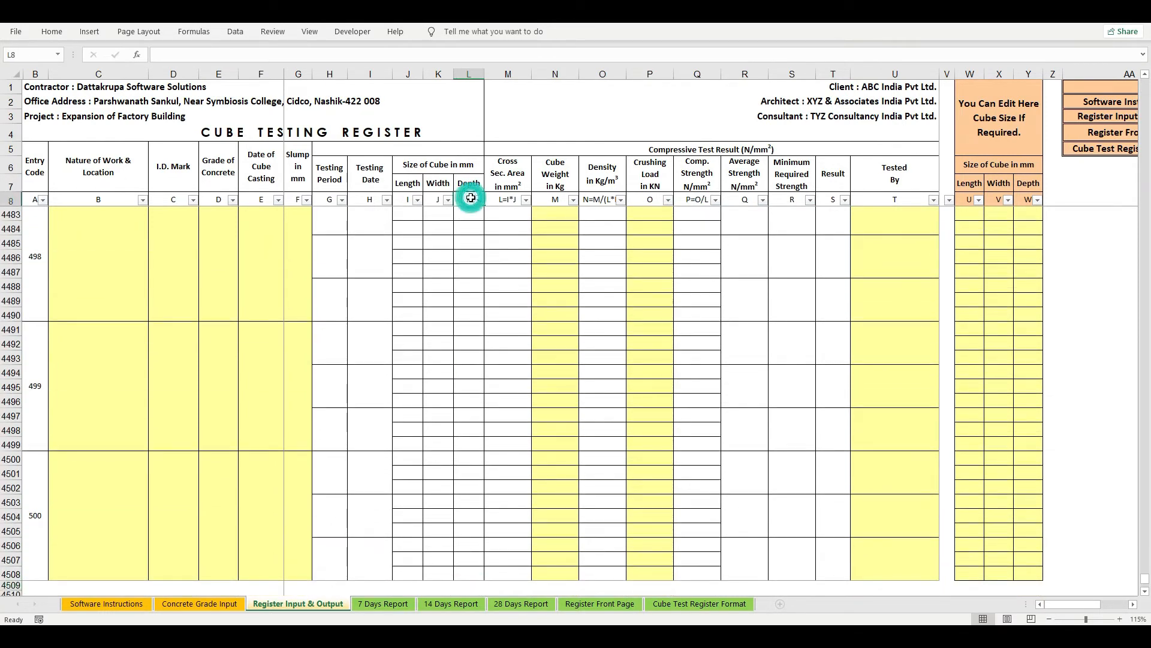
key("Down")
key("Down")
key("Down")
key("Down")
key("Down")
key("Down")
key("Down")
key("Down")
key("Down")
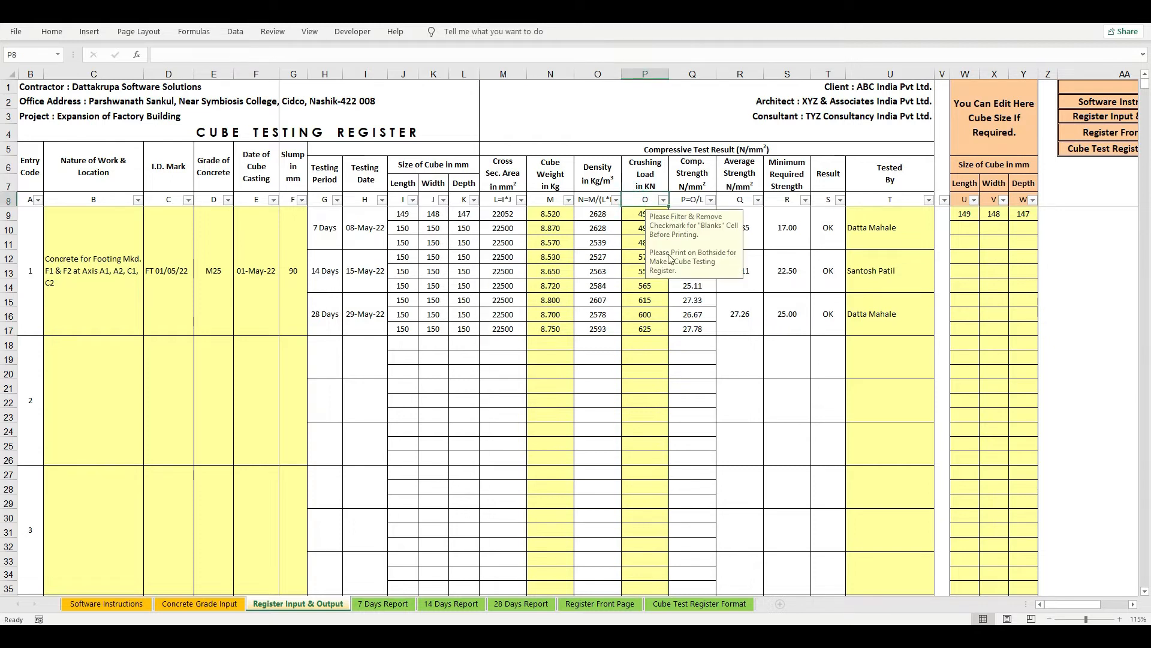
- Filter the Crushing Load column to exclude blanks, and check the remaining register rows
left_click(664, 200)
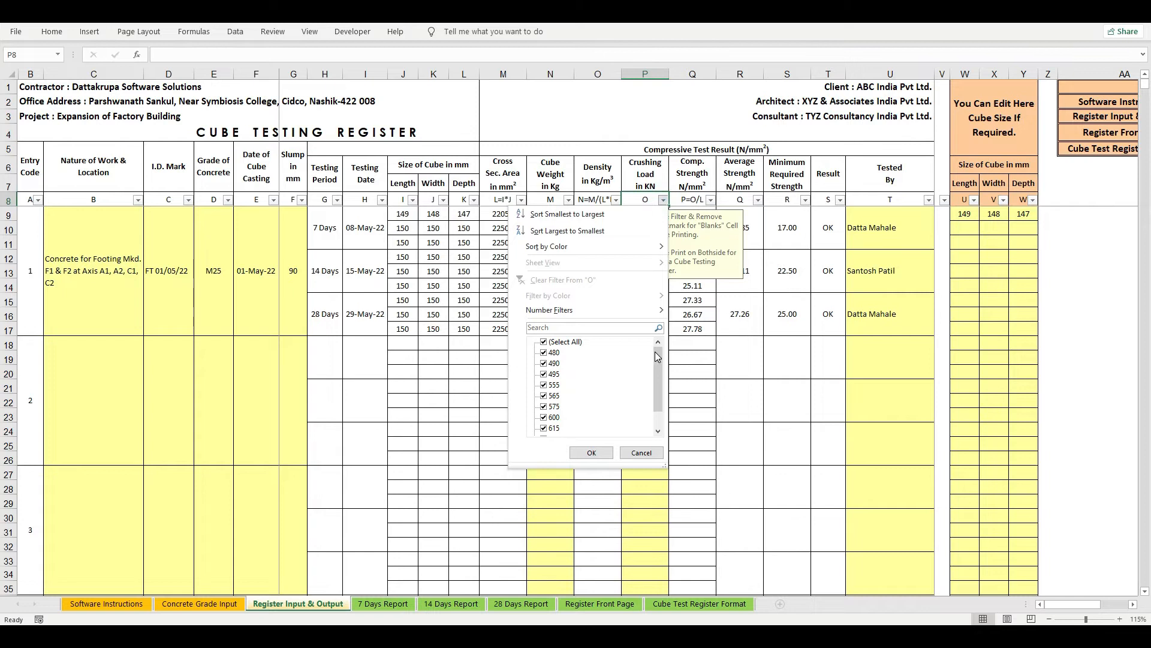
left_click_drag(660, 377, 662, 408)
left_click(558, 427)
left_click(583, 450)
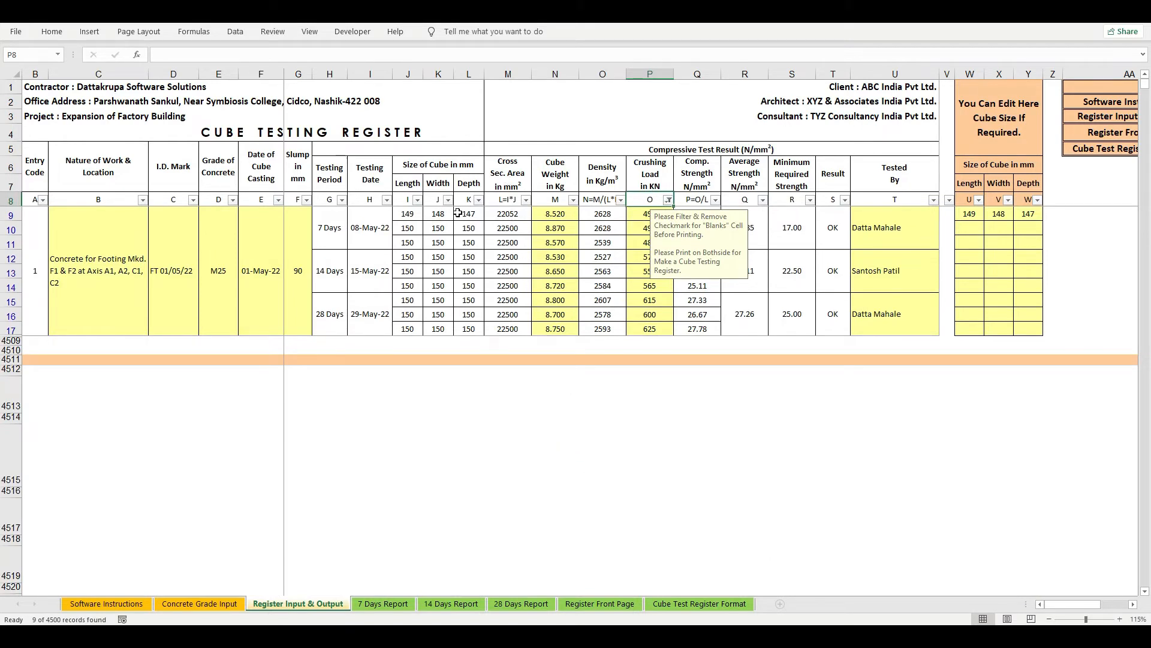
left_click_drag(27, 246, 914, 240)
left_click(683, 259)
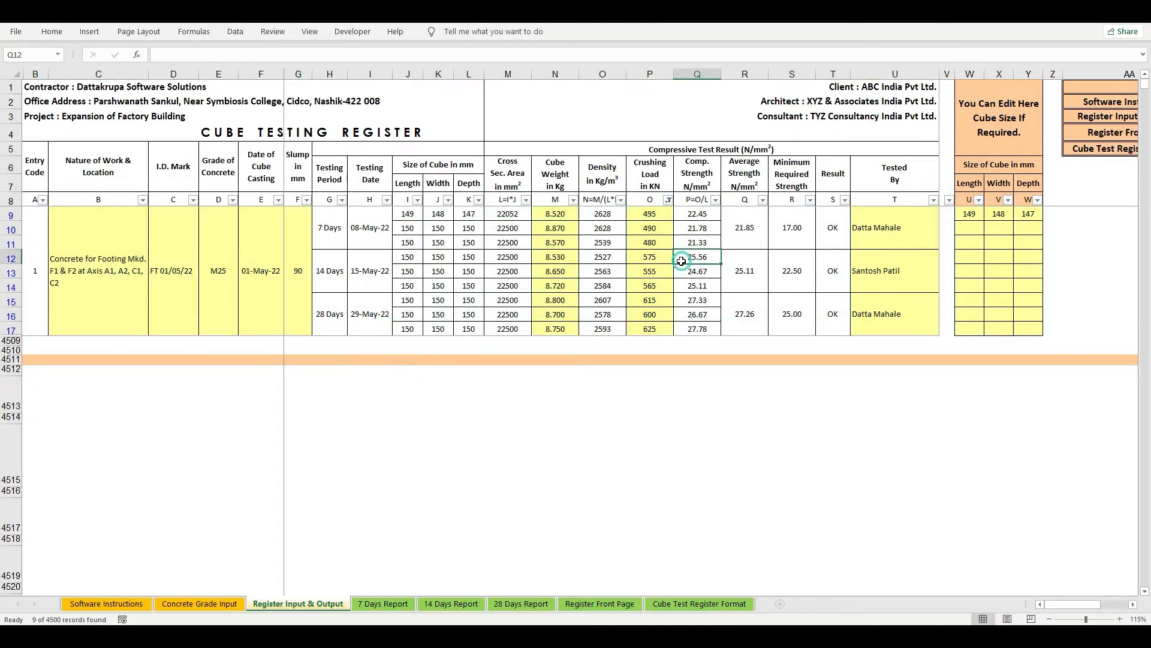
- Preview the filtered register for printing and set Microsoft Print to PDF as the printer
key("ctrl+p")
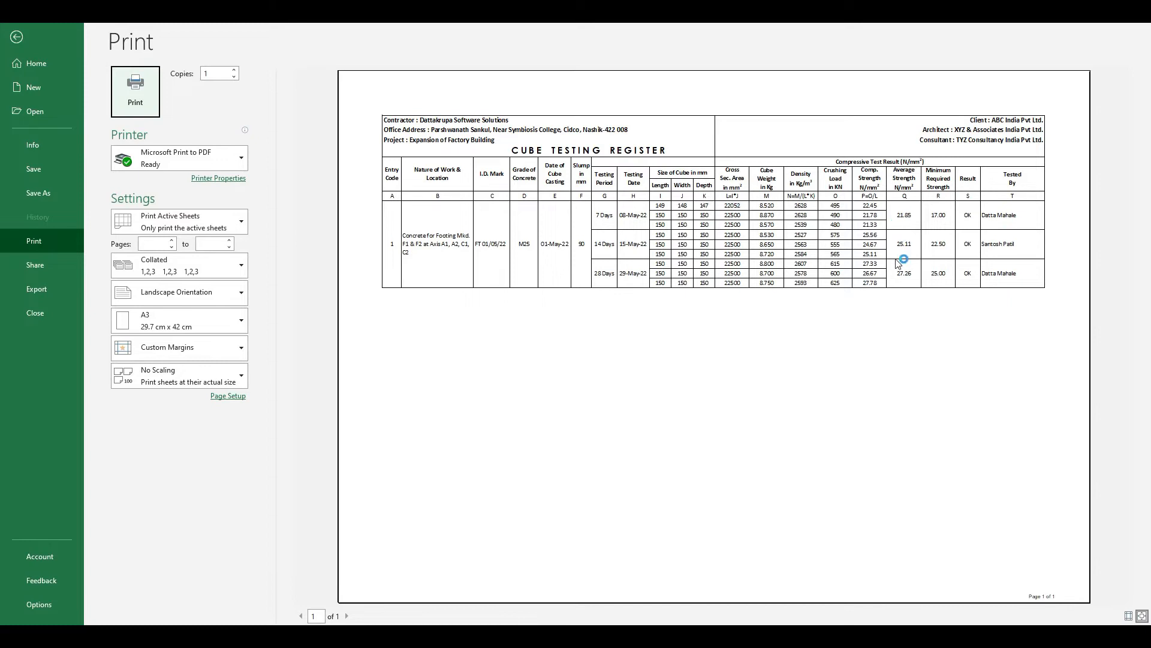
left_click(197, 158)
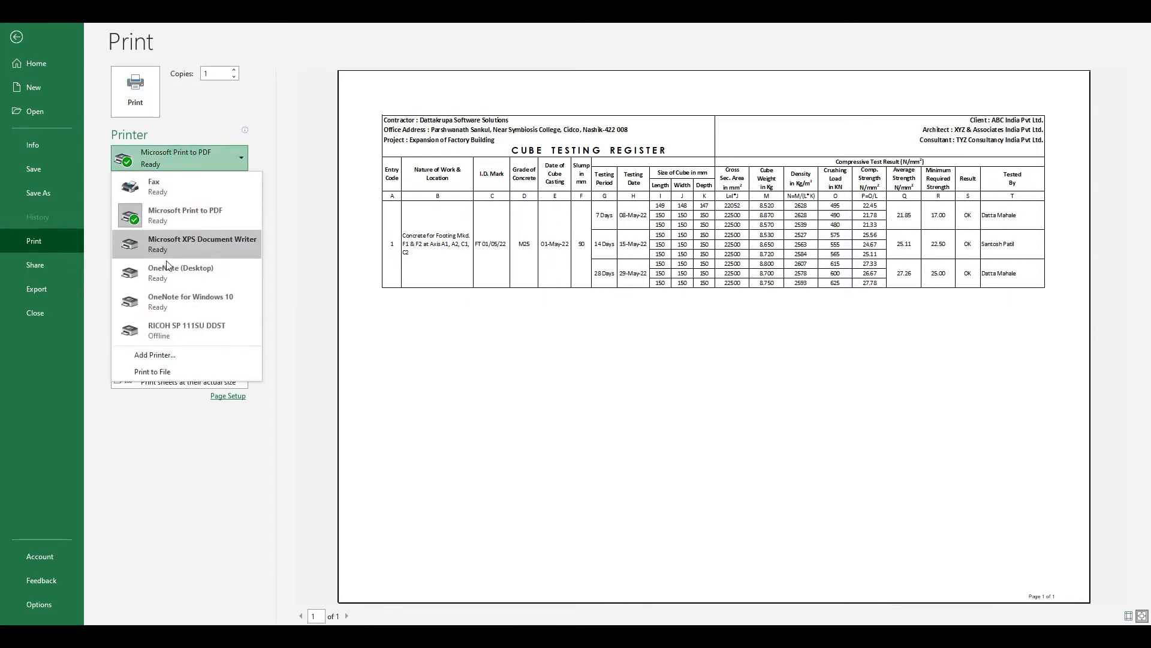
left_click(164, 322)
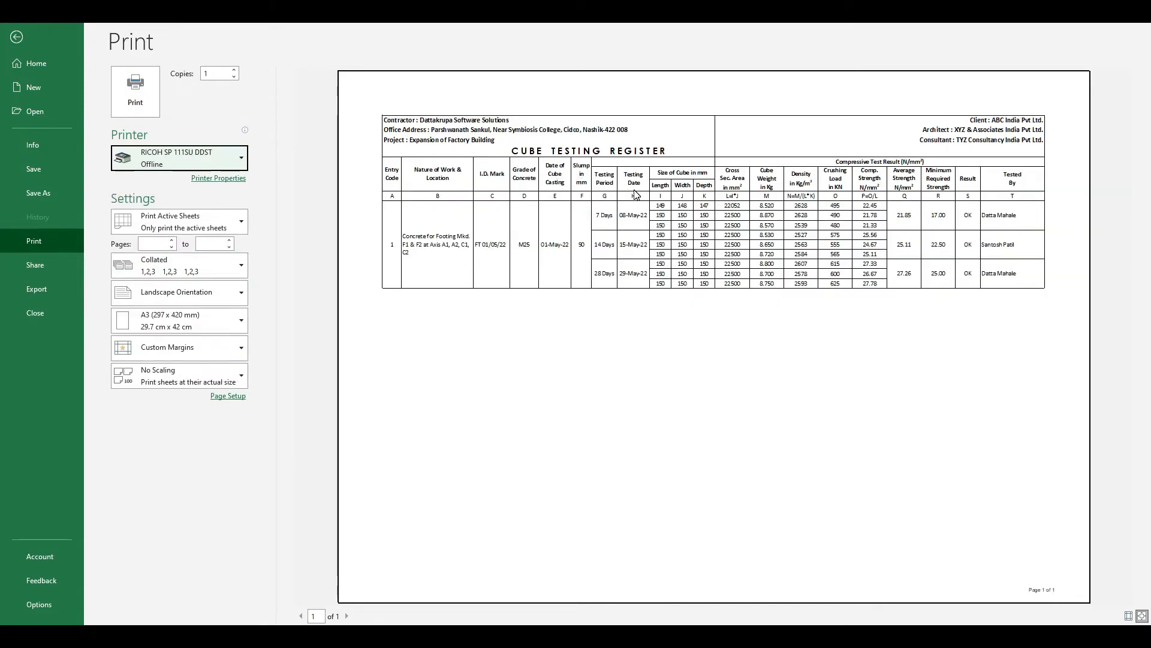
left_click(180, 159)
left_click(165, 219)
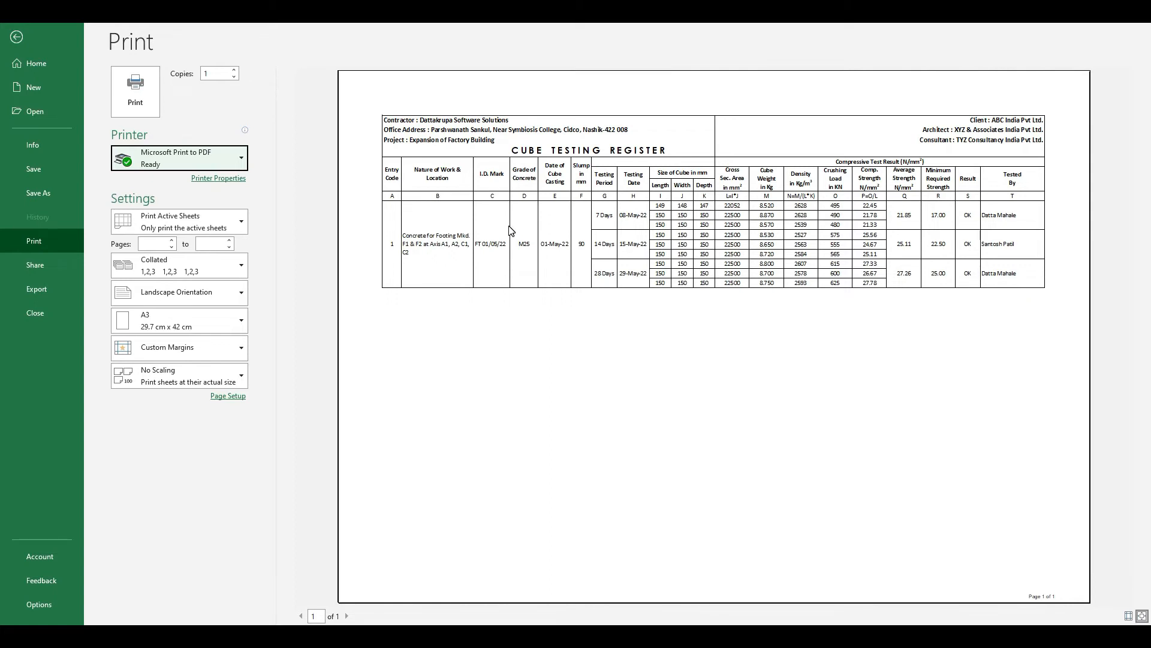
- Print the register to a PDF named "Cube Test Register" in the Documents folder
left_click(137, 95)
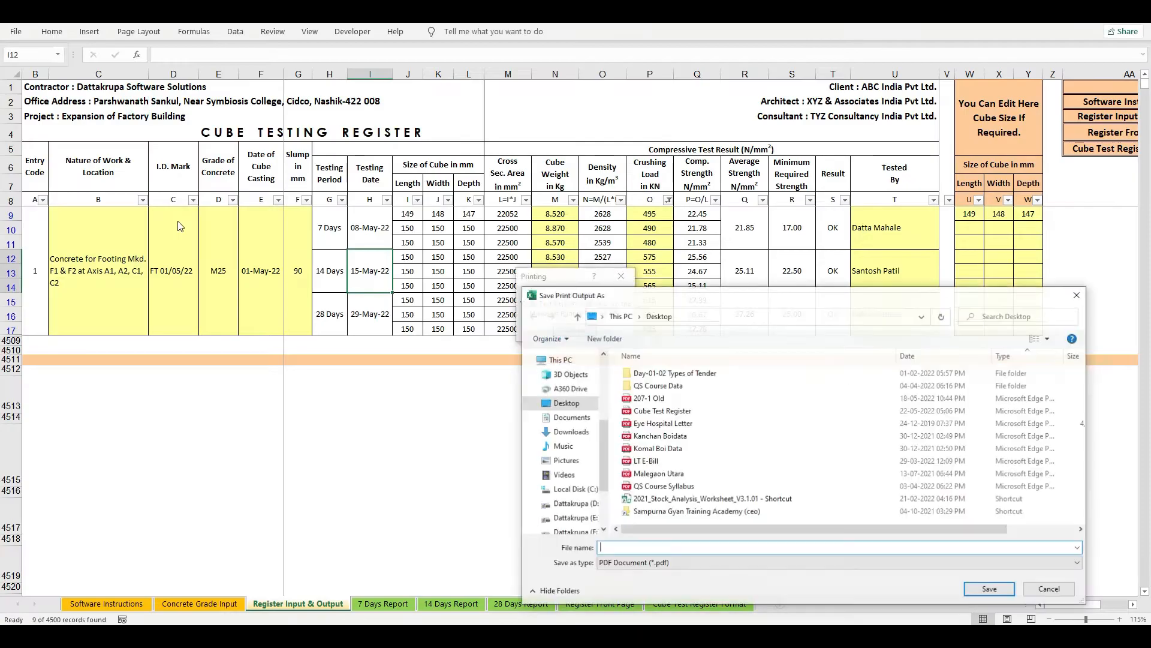
left_click(570, 416)
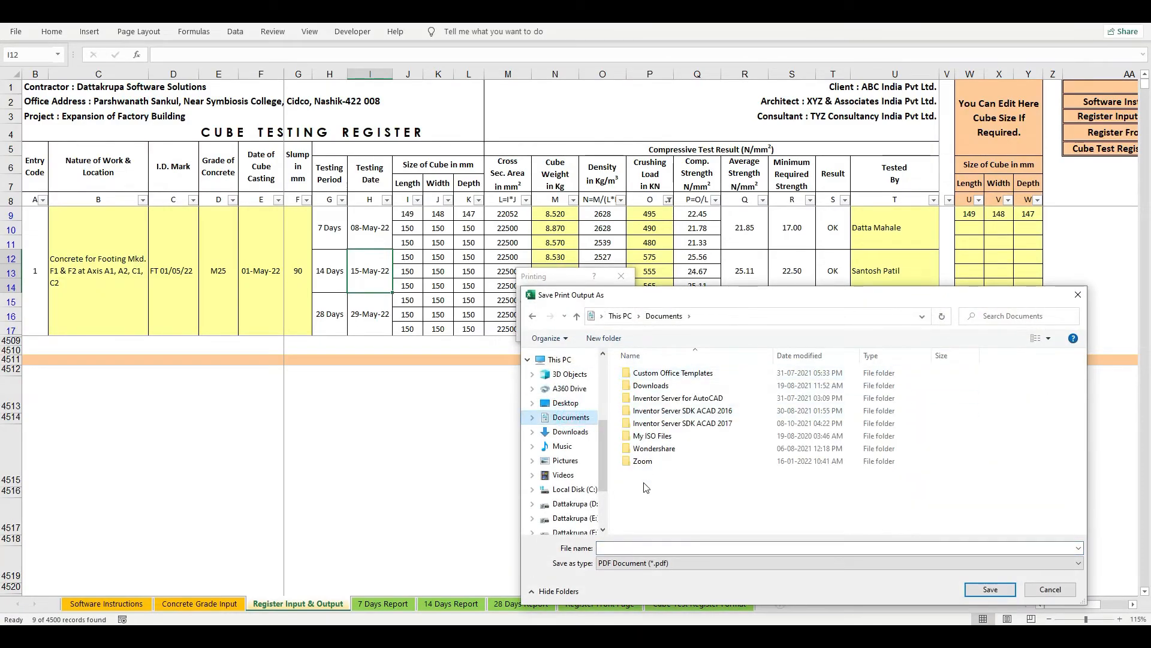
left_click(622, 547)
type("Cube")
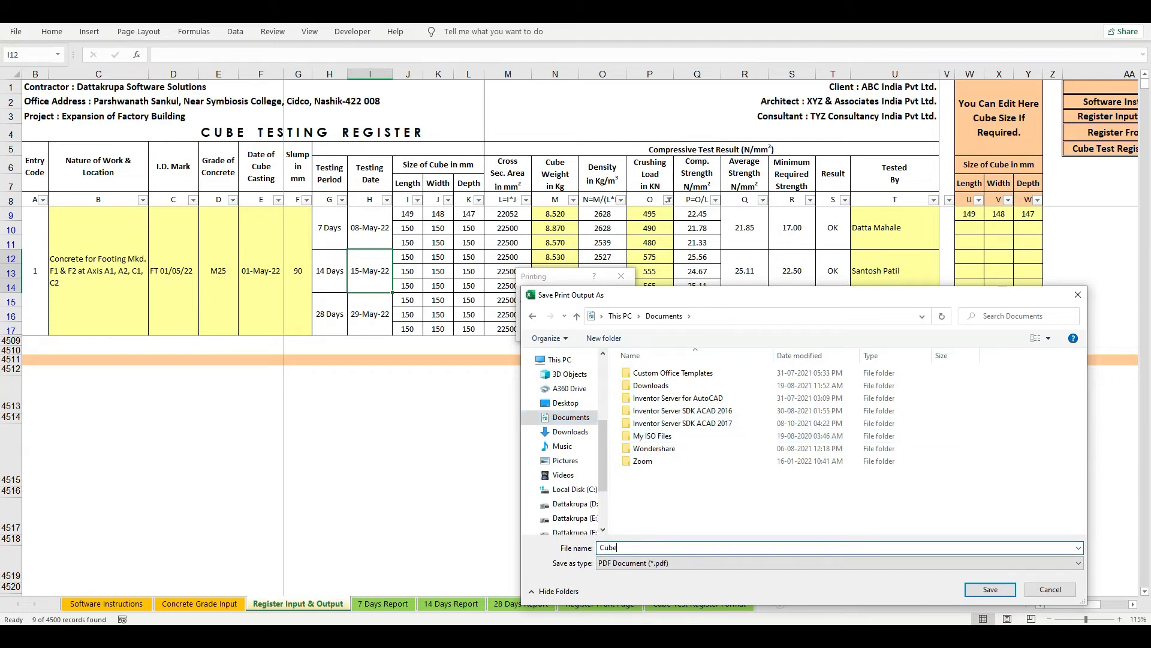
type(" Test Register")
left_click(990, 589)
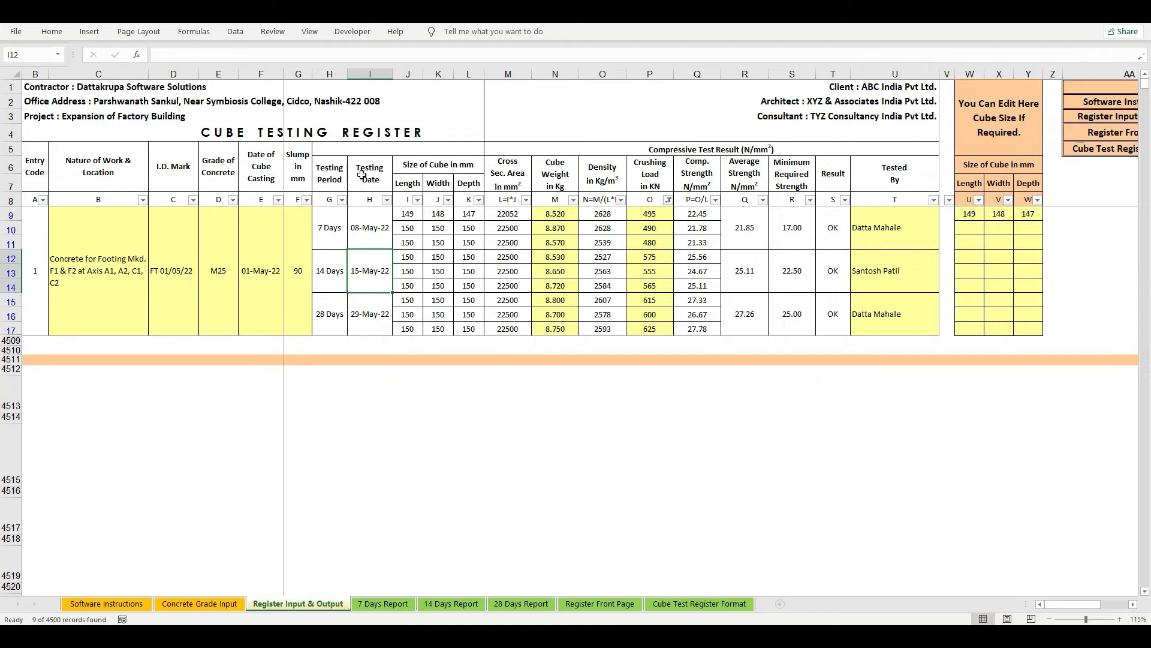
- Reset the Crushing Load filter to all values, including blanks
left_click(670, 202)
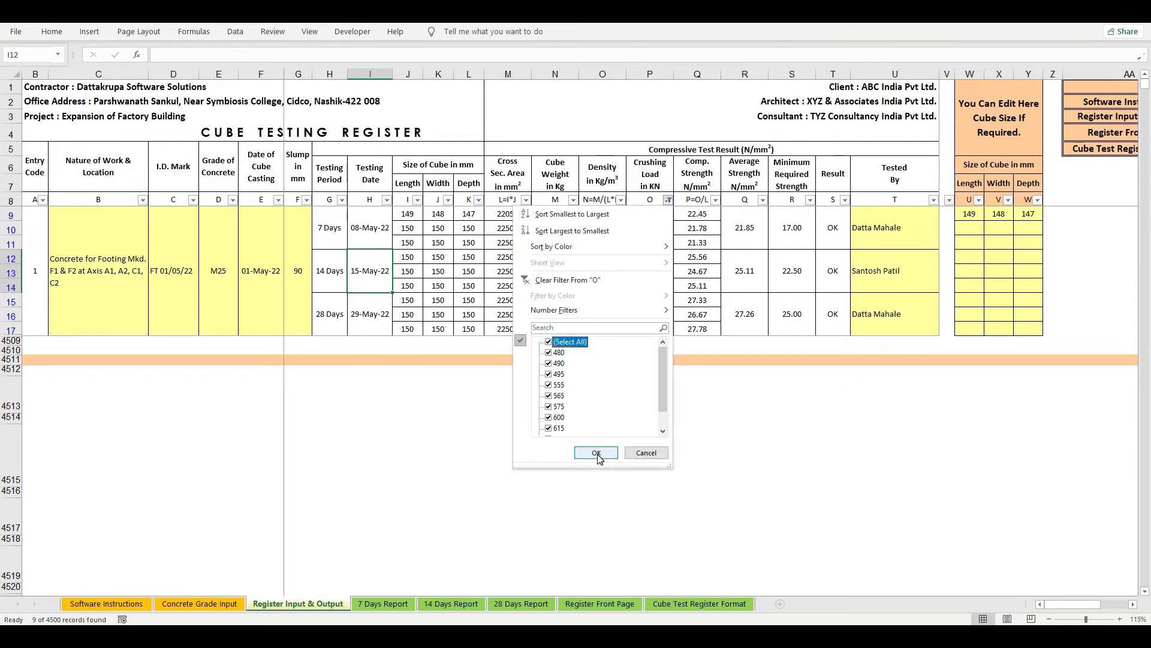
left_click(596, 453)
- Review entry 1's 7-, 14- and 28-day rows and locate its entry code
left_click_drag(334, 240, 900, 277)
left_click(318, 315)
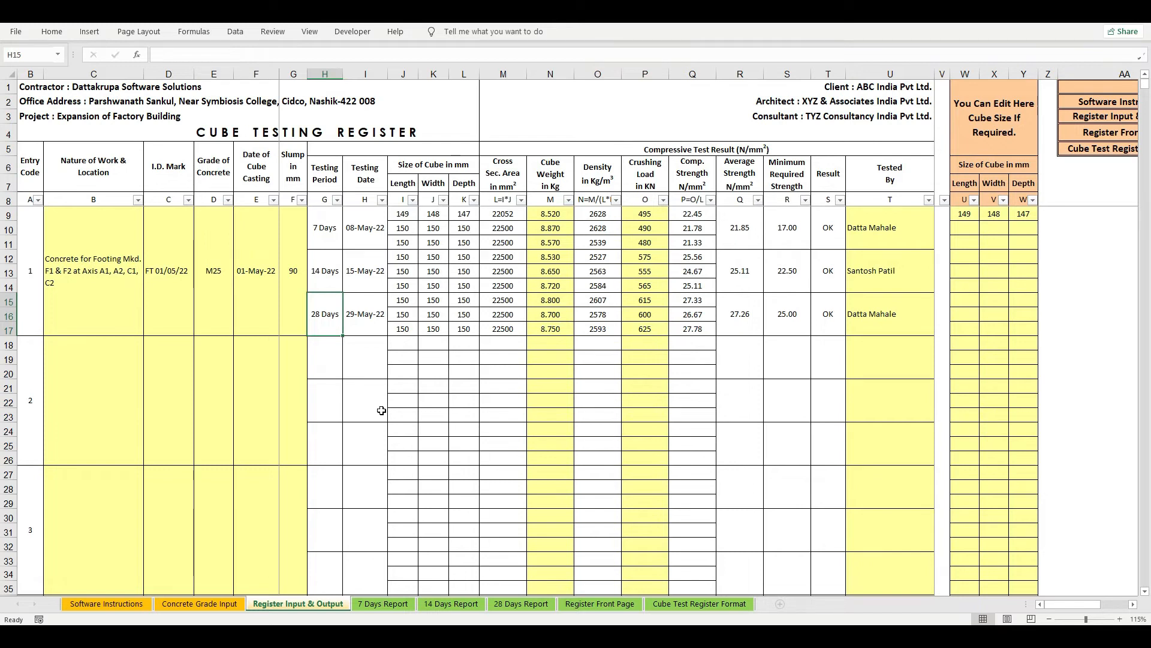
left_click(337, 238)
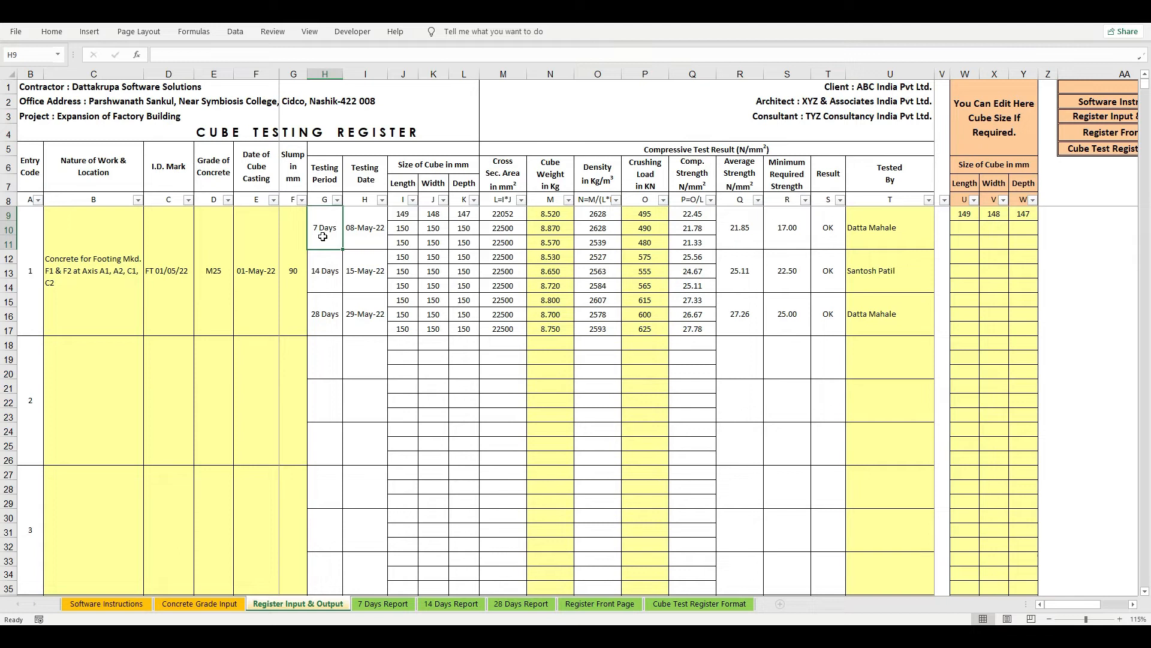
left_click_drag(327, 228, 738, 237)
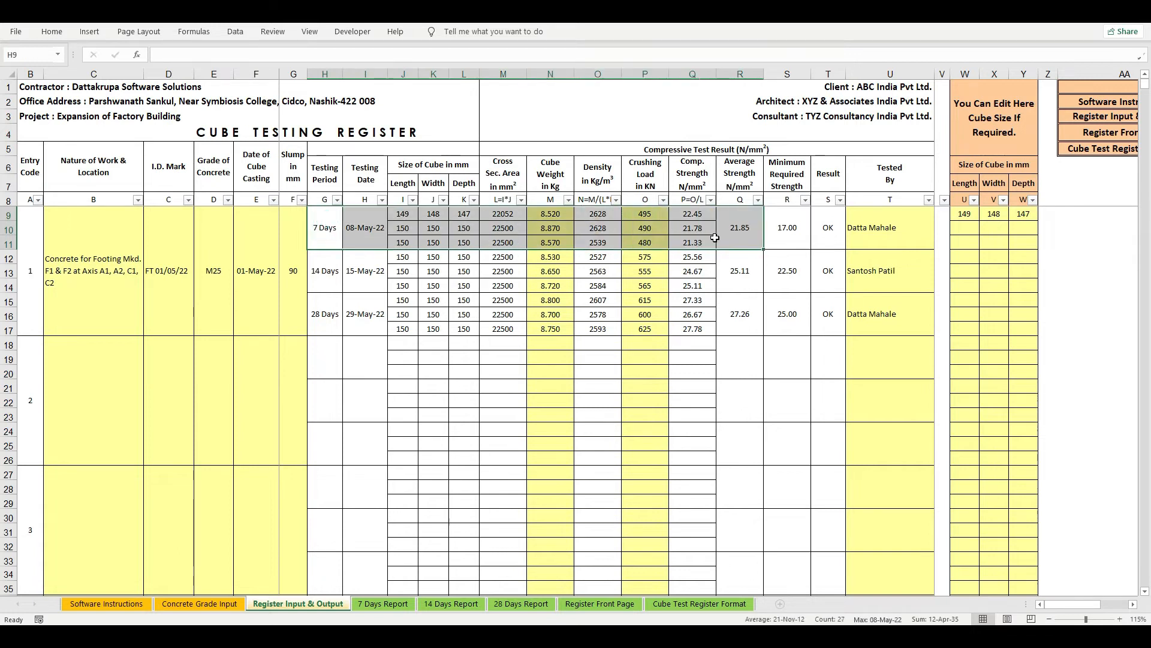
left_click(324, 227)
left_click(27, 163)
left_click(27, 252)
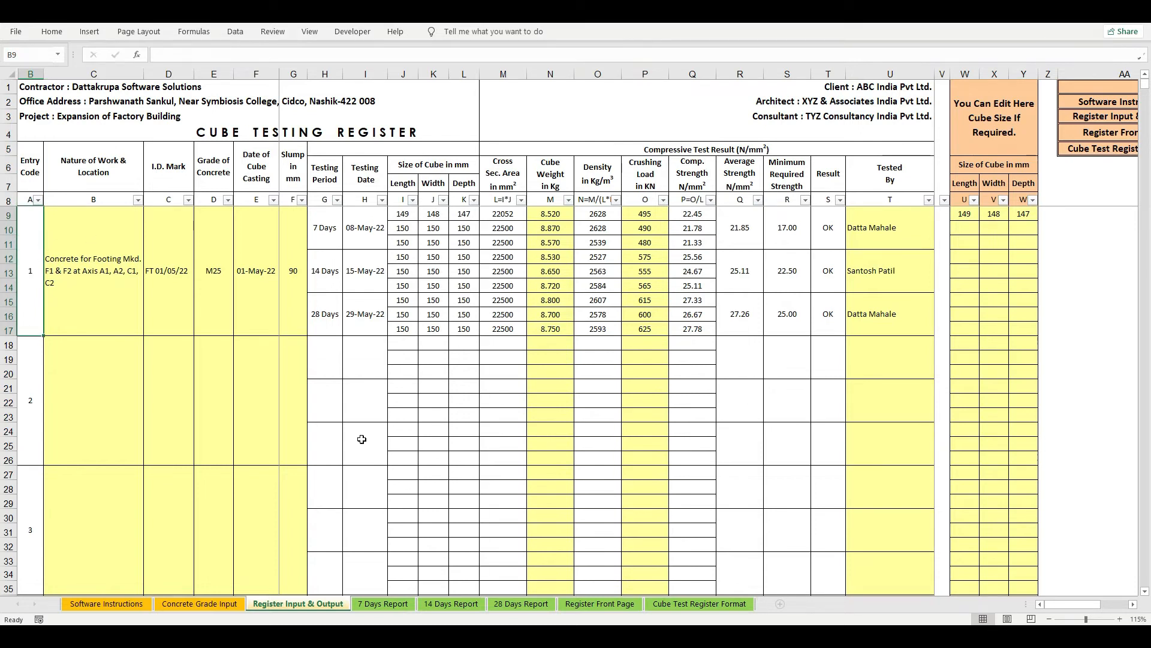
- Generate the 7-day cube test report for register entry code 1
left_click(378, 604)
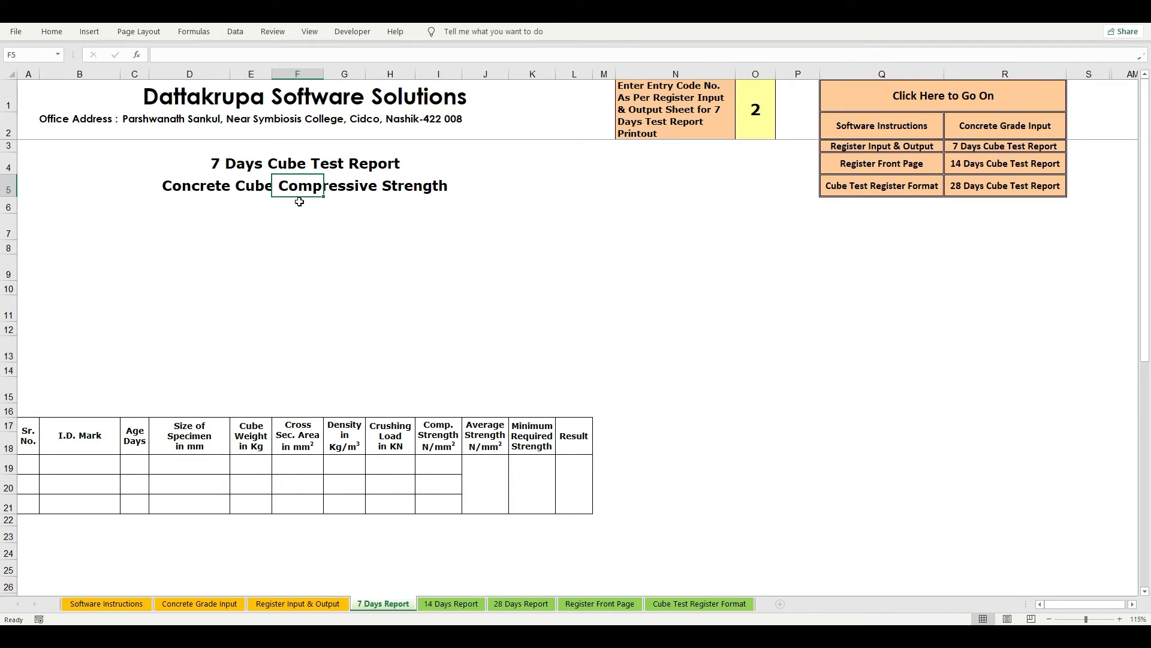
left_click(752, 125)
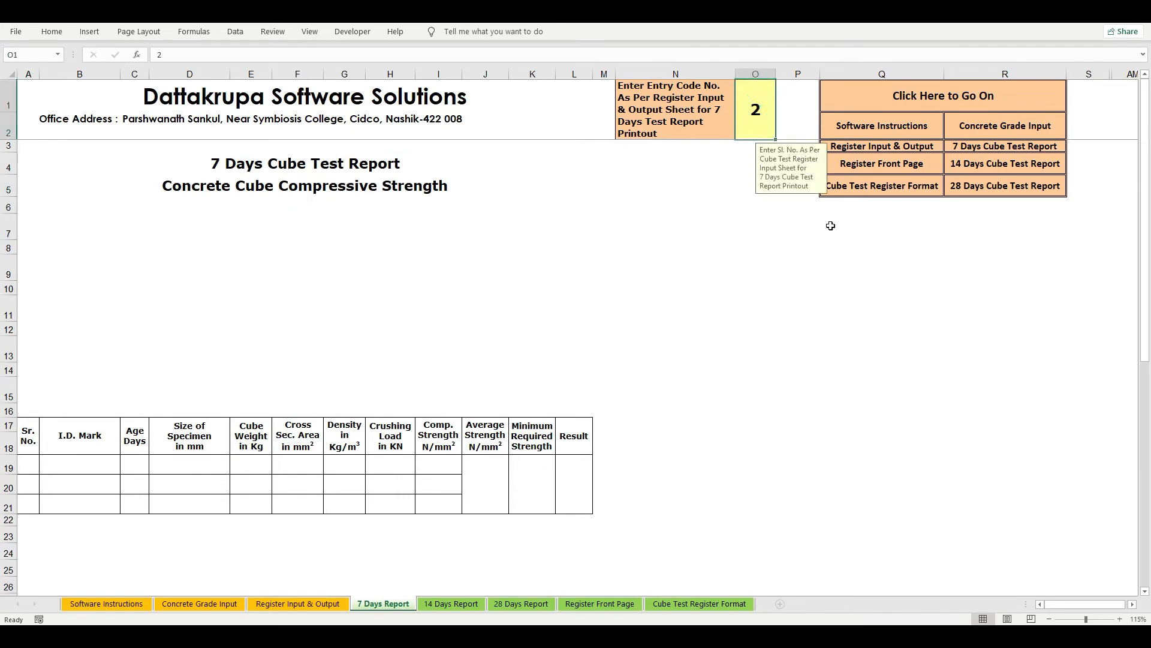
type("1")
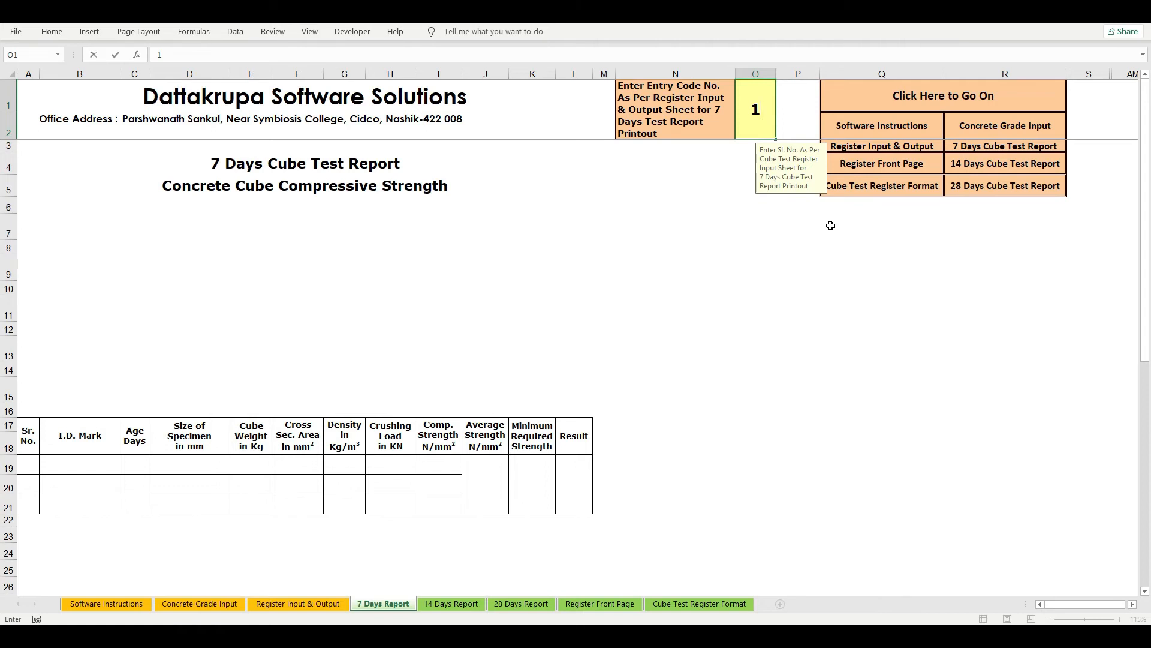
key("Return")
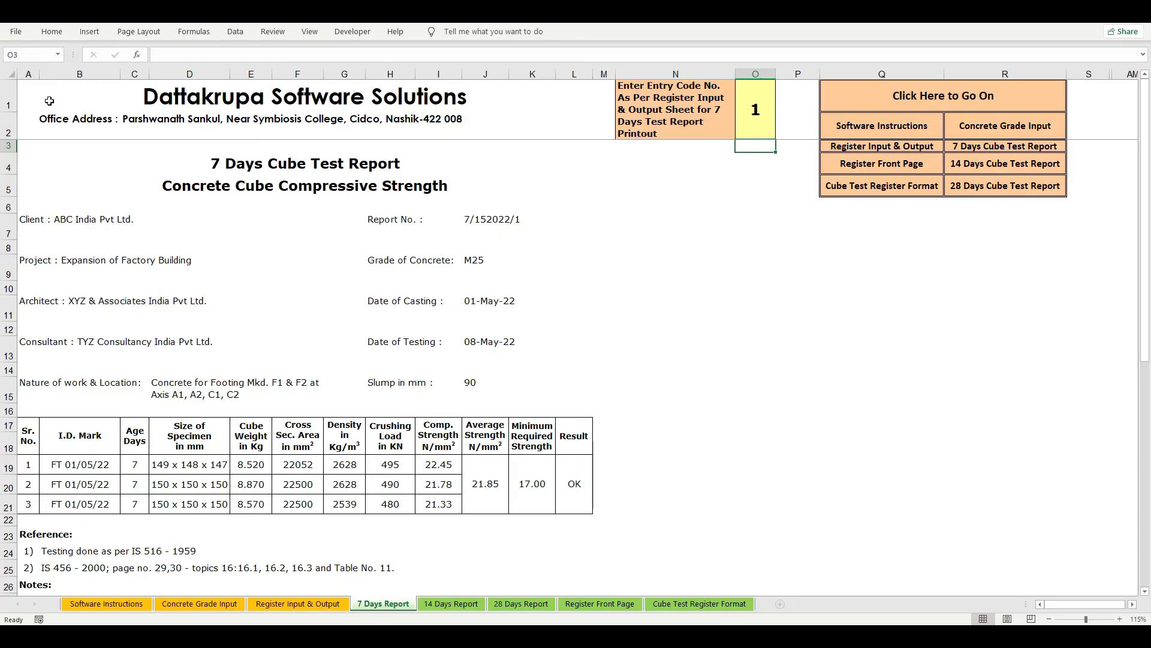
- Review the 7-day report's header: office address, client, project, architect, consultant, work location, report number, concrete grade, dates and slump
left_click_drag(45, 100, 258, 115)
left_click(119, 122)
left_click(248, 116)
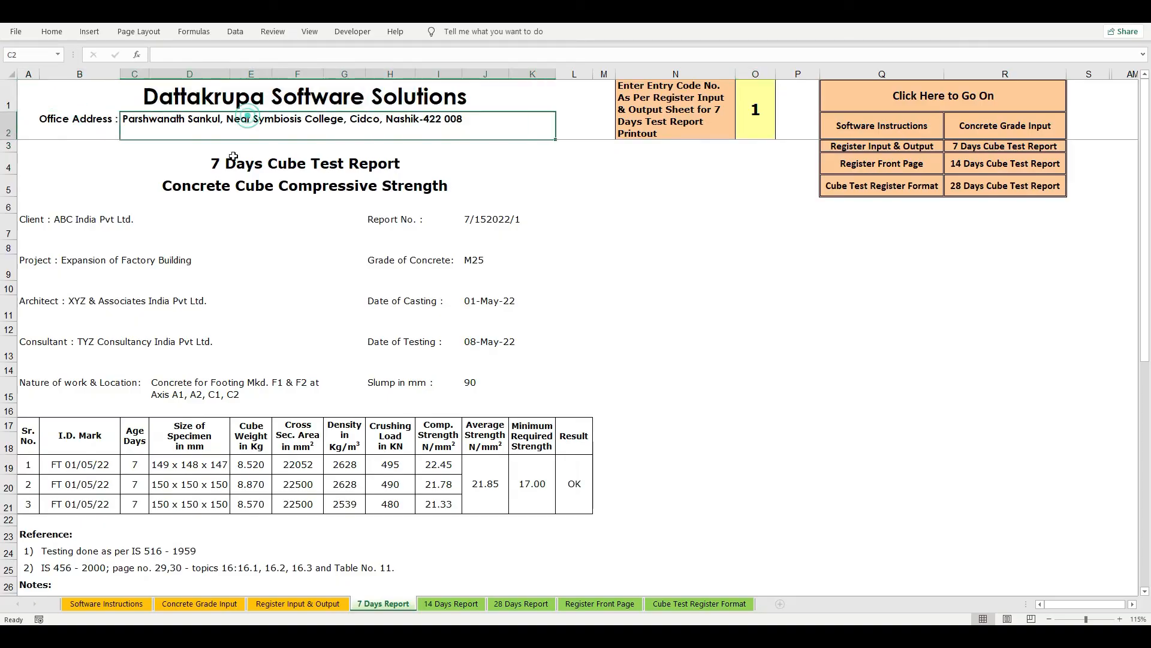
left_click(53, 223)
left_click(54, 264)
left_click(66, 301)
left_click(64, 346)
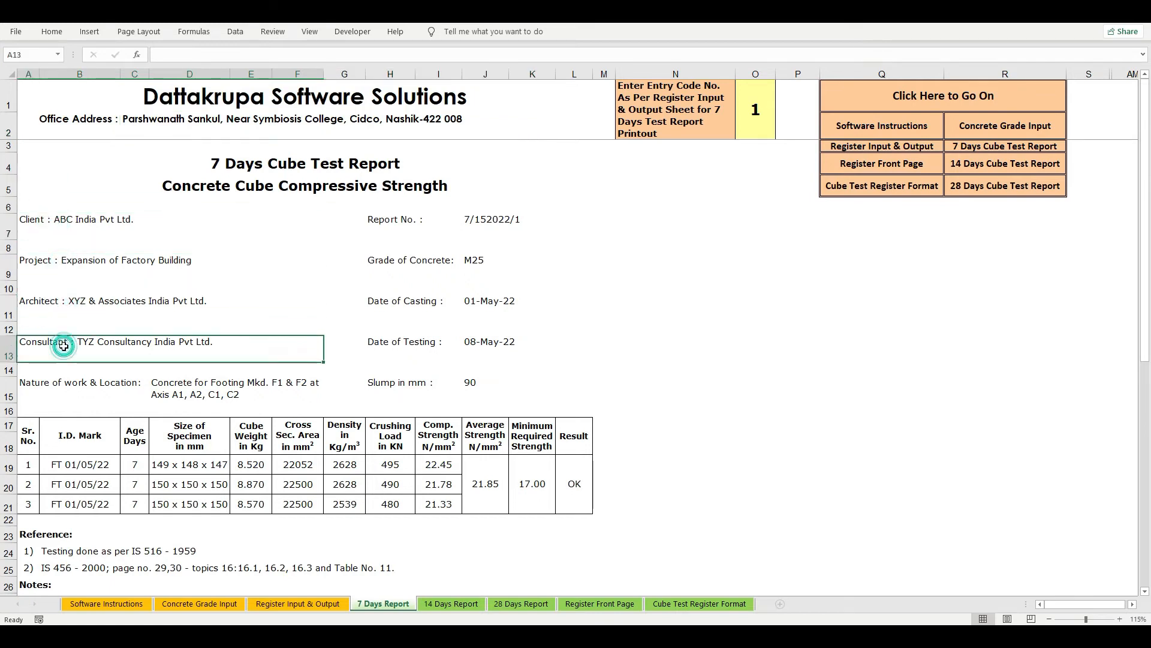
left_click(62, 381)
left_click(191, 393)
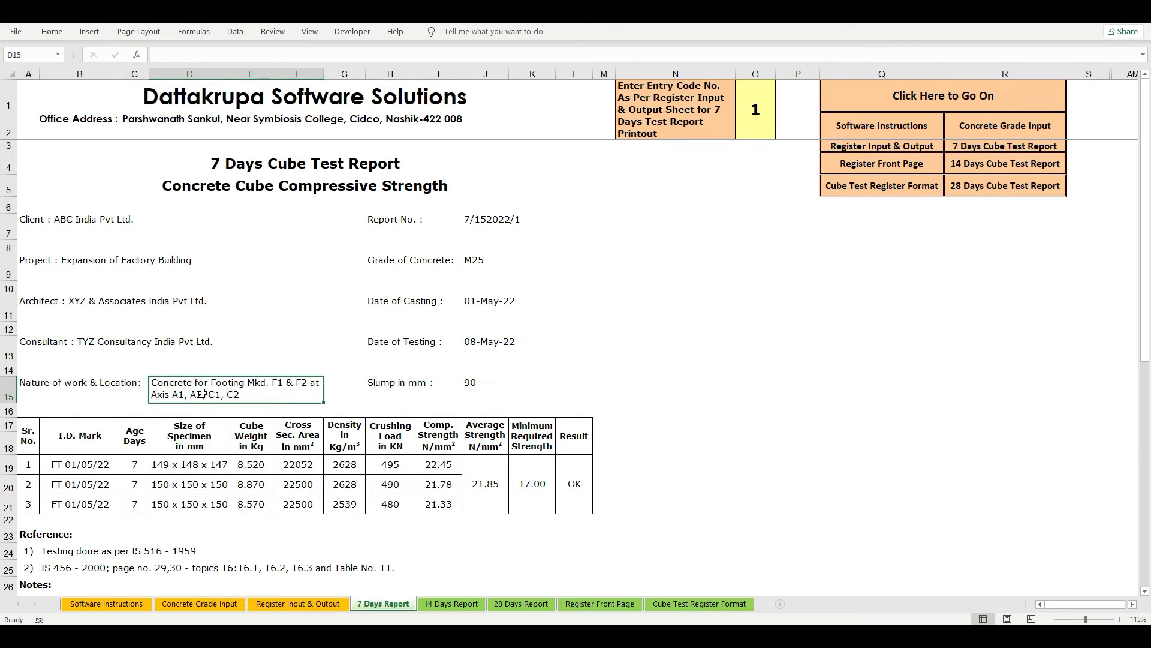
left_click(489, 218)
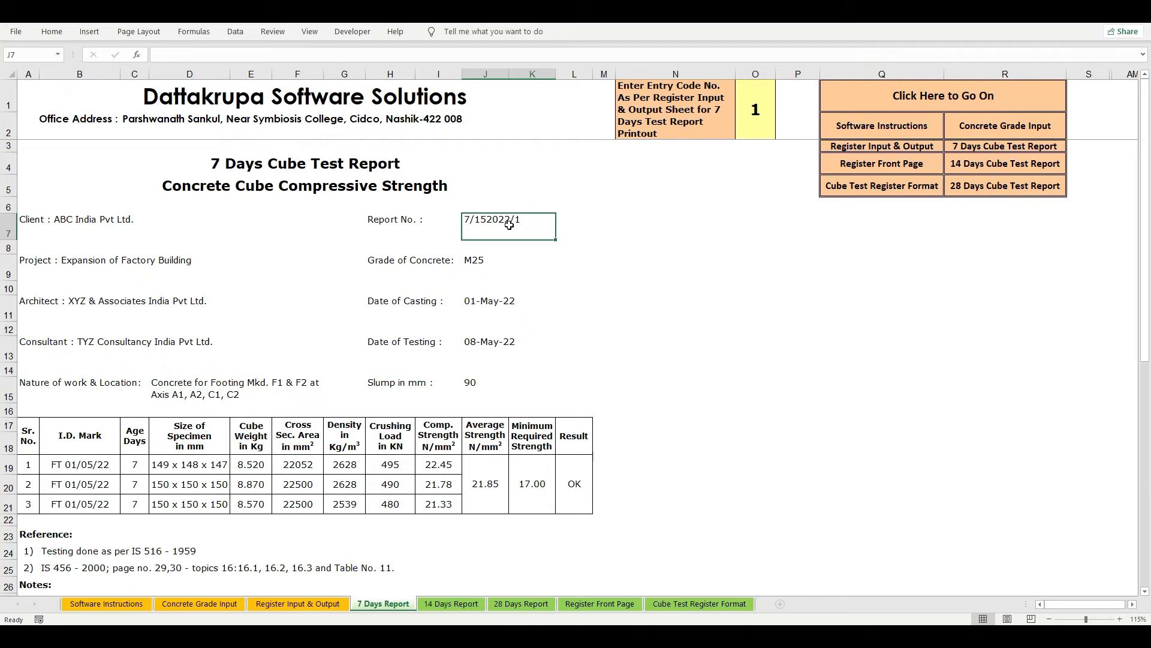
left_click(484, 261)
left_click(479, 300)
left_click(483, 343)
left_click(478, 385)
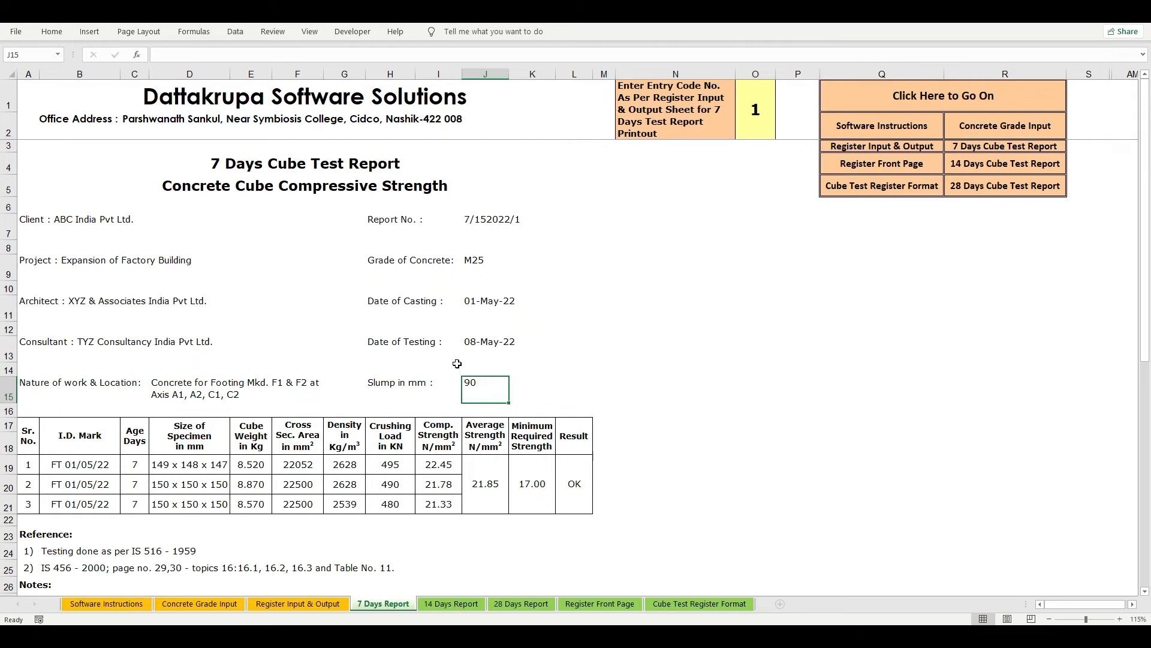
- Examine the 7-day report's results table column by column, from serial number to result, and its three specimen rows
scroll(457, 364, "down", 2)
left_click(27, 320)
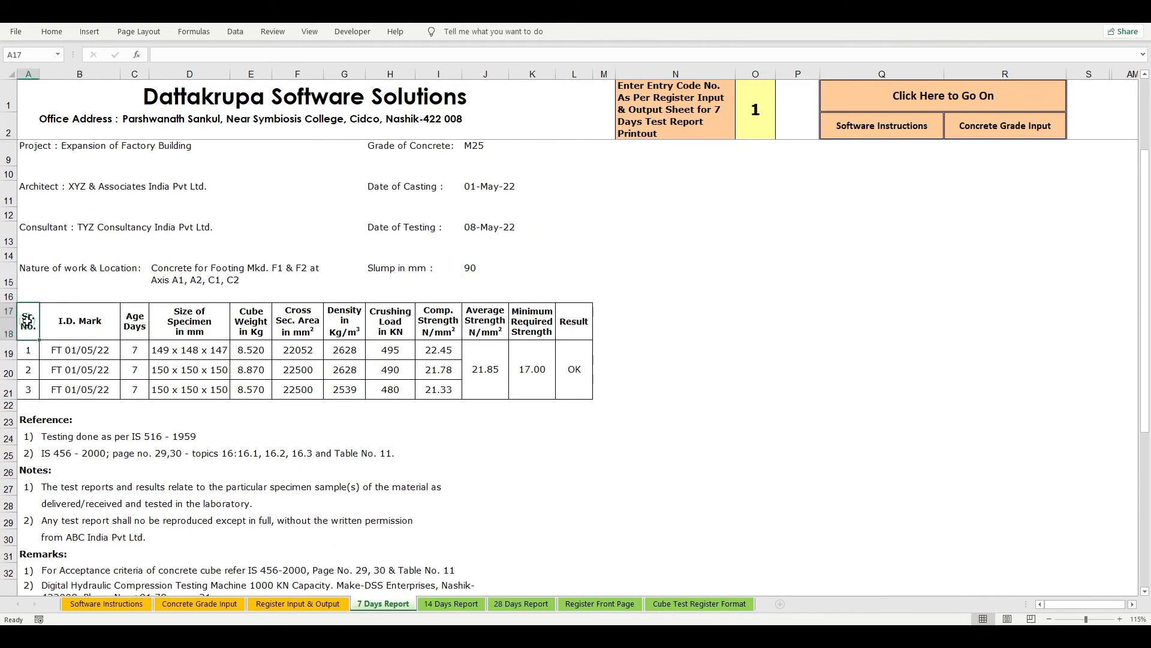
left_click_drag(101, 329, 103, 387)
left_click(129, 331)
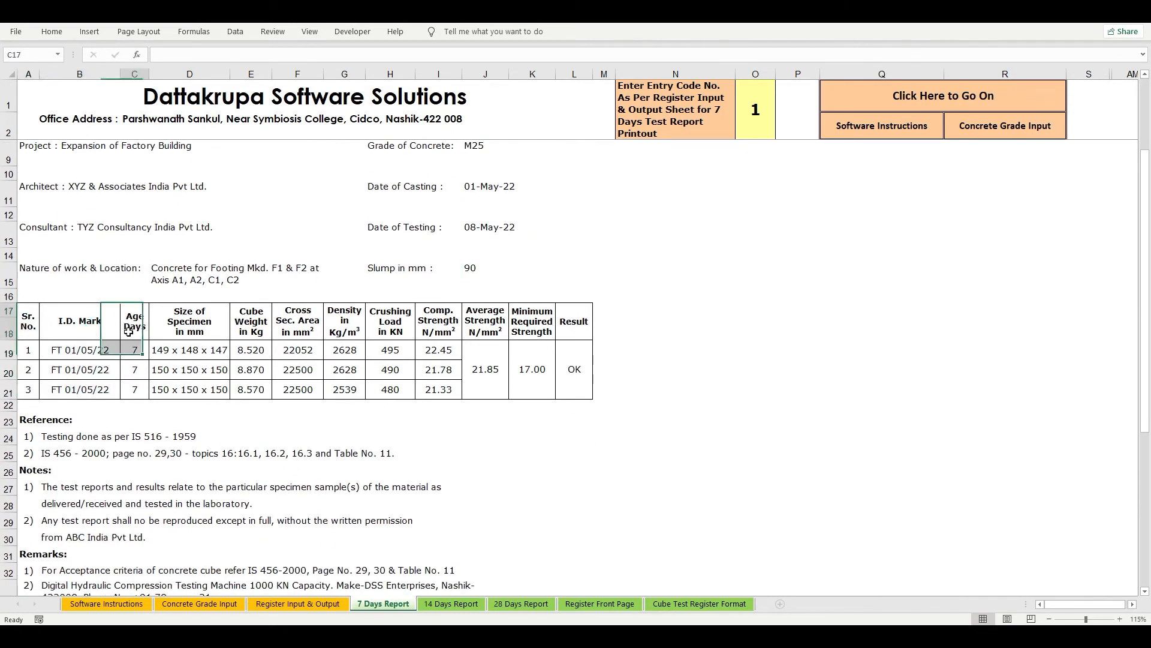
left_click(180, 327)
left_click(255, 323)
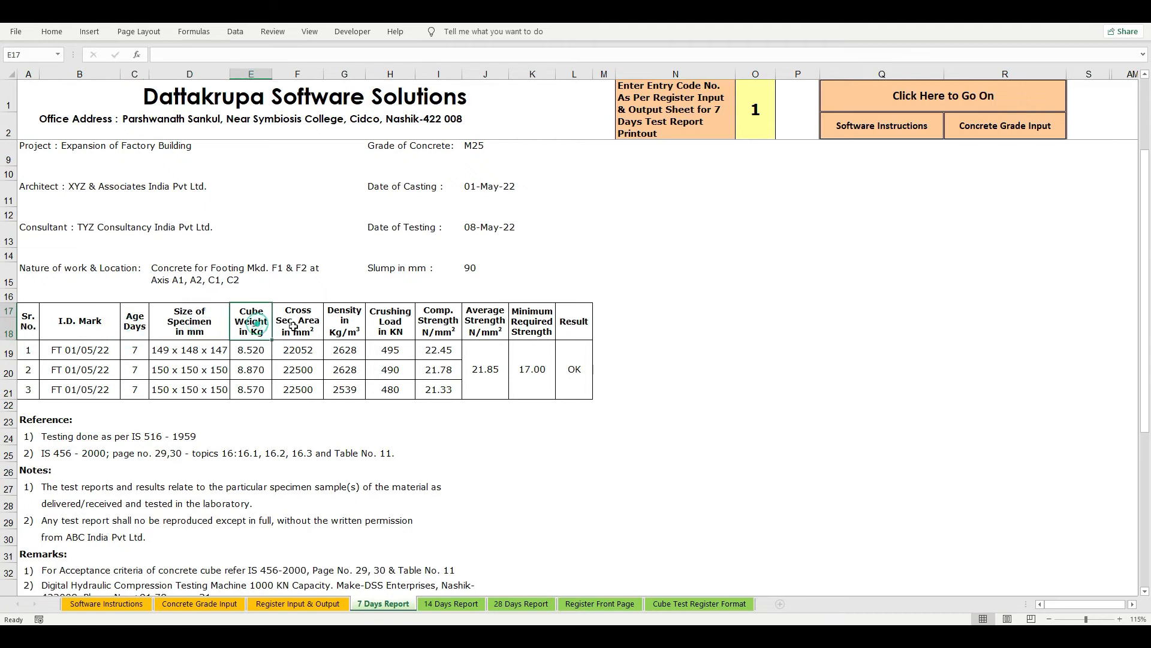
left_click(294, 327)
left_click(359, 324)
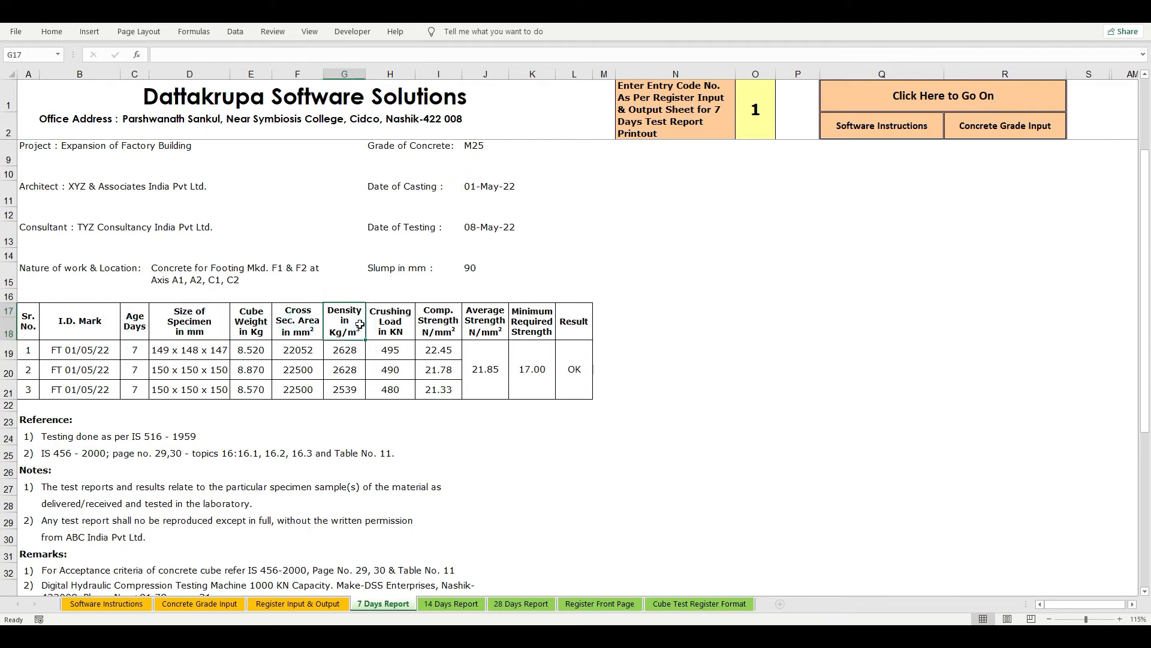
left_click(398, 319)
left_click(436, 320)
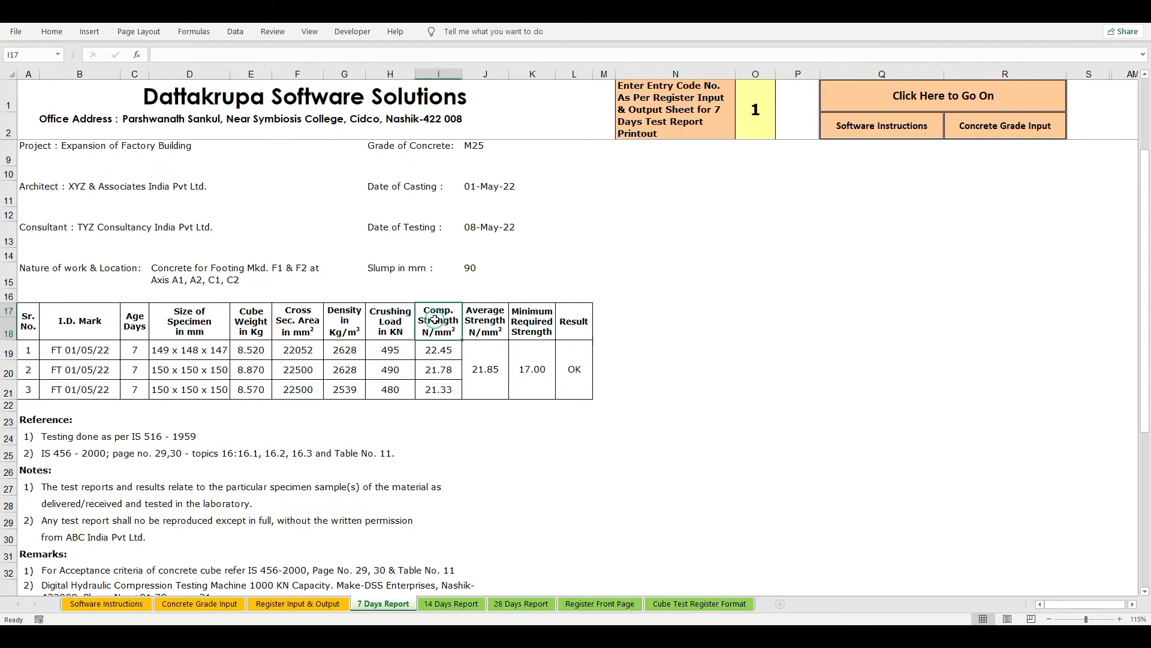
left_click(480, 328)
left_click(522, 328)
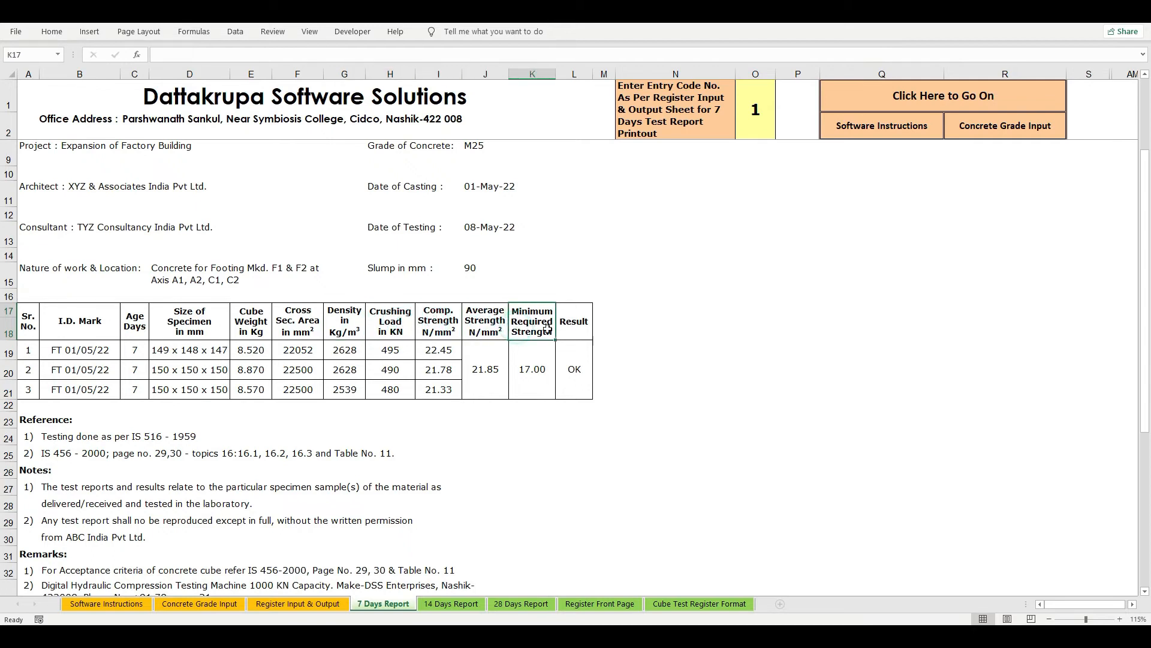
left_click(567, 327)
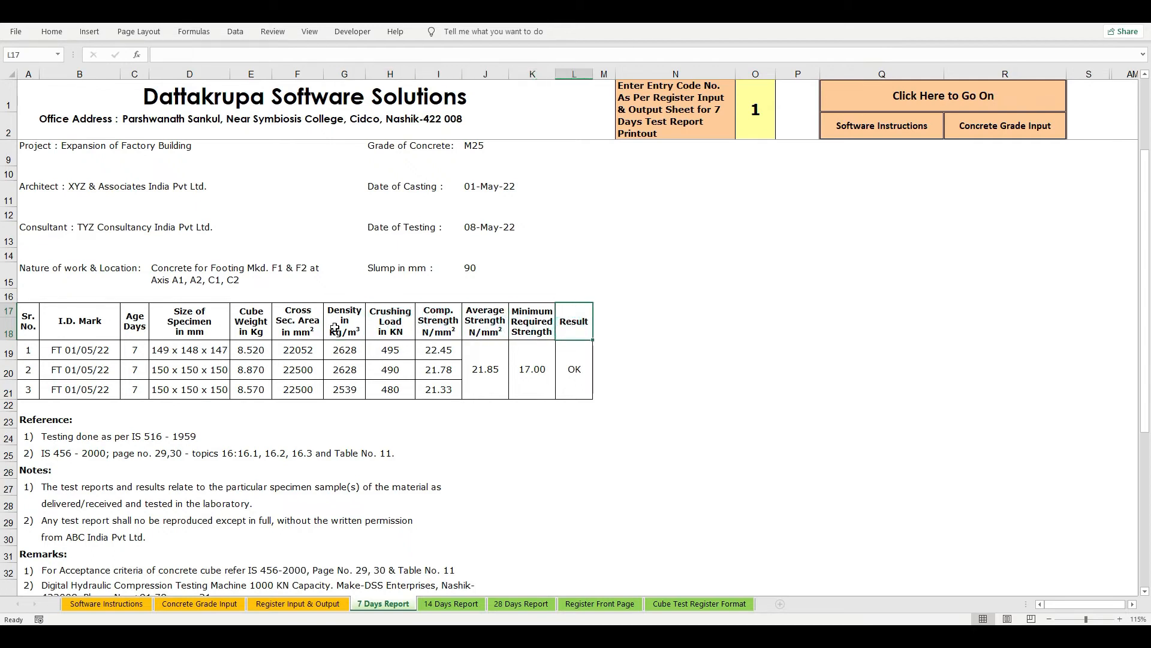
scroll(335, 327, "down", 2)
left_click_drag(29, 229, 548, 253)
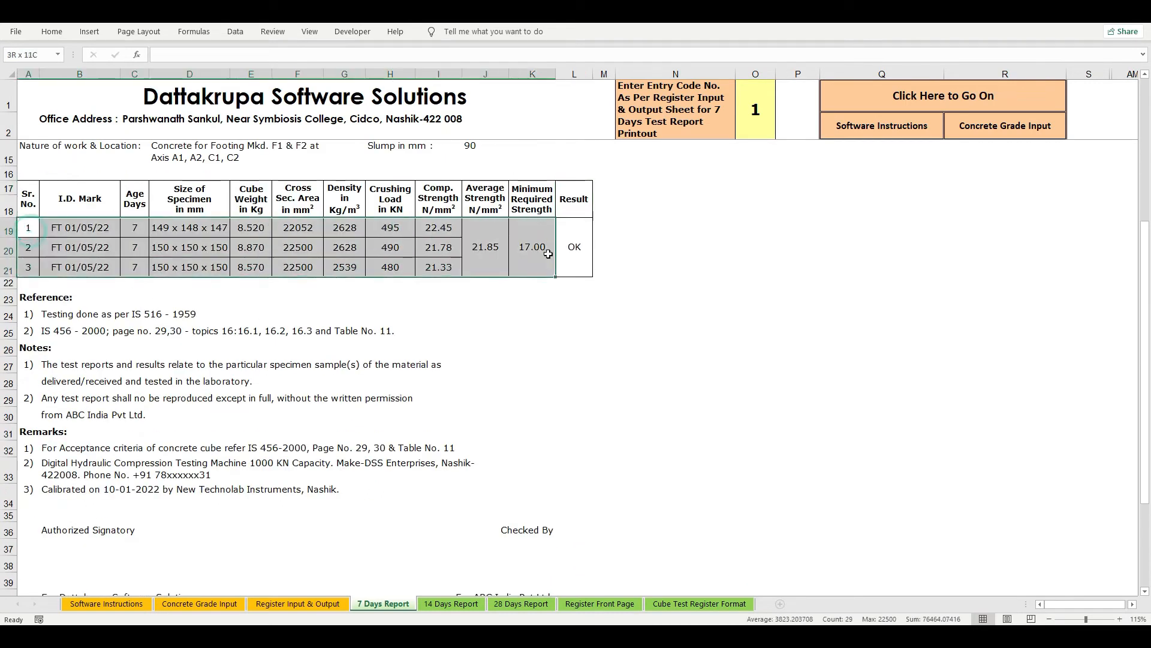
- Read the 7-day report's references, notes, remarks and signature blocks, and look over the whole report
left_click(115, 283)
left_click(41, 297)
left_click(45, 318)
left_click_drag(33, 367, 47, 379)
scroll(46, 379, "down", 2)
left_click(115, 350)
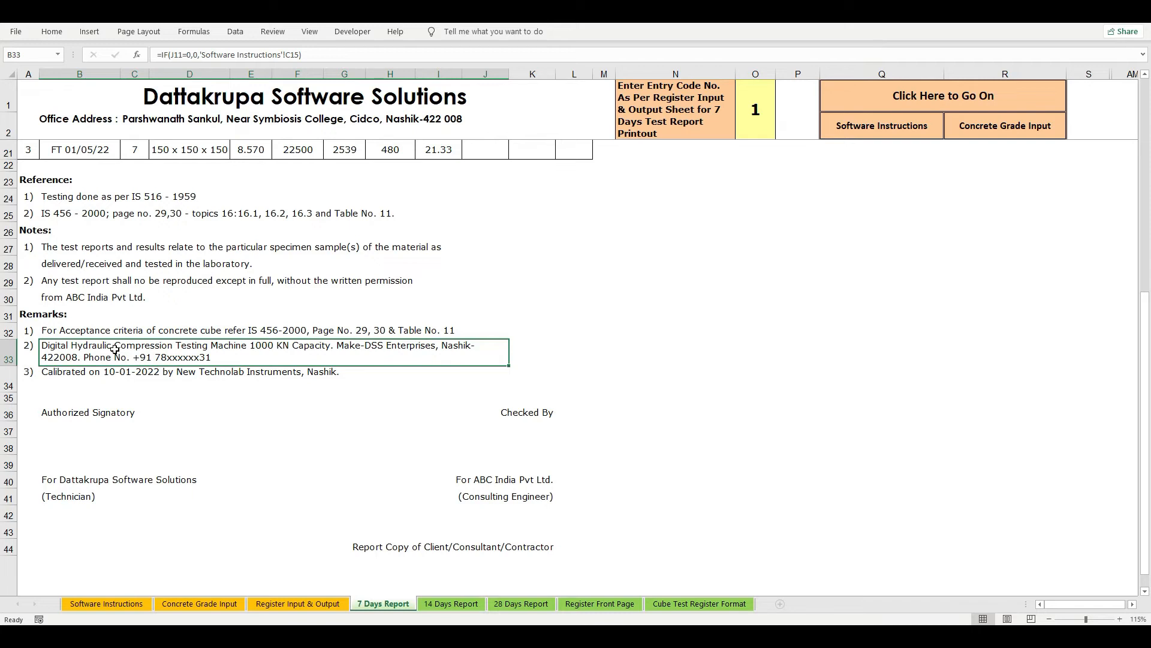
left_click(73, 368)
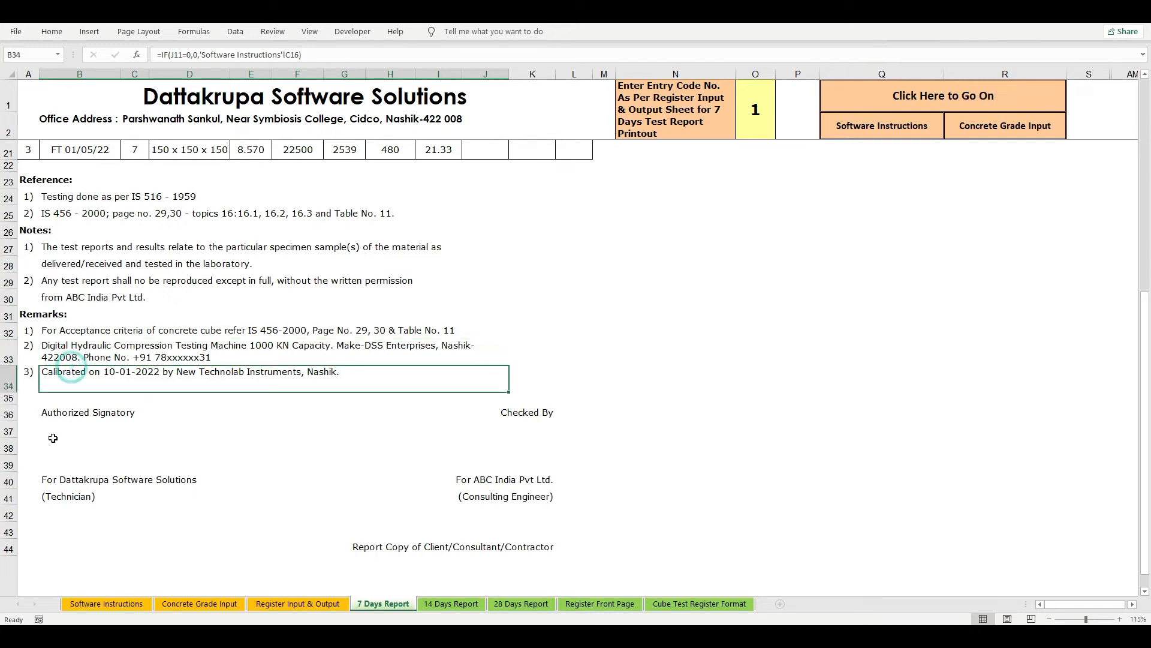
left_click(66, 445)
left_click(523, 457)
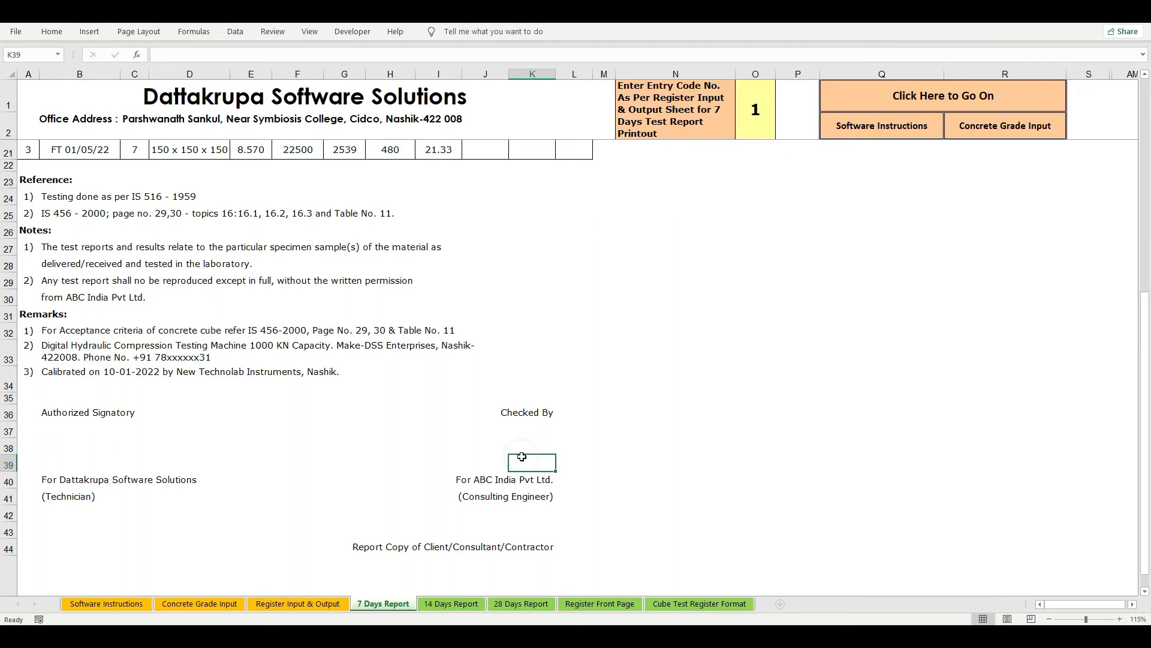
scroll(450, 456, "down", 2)
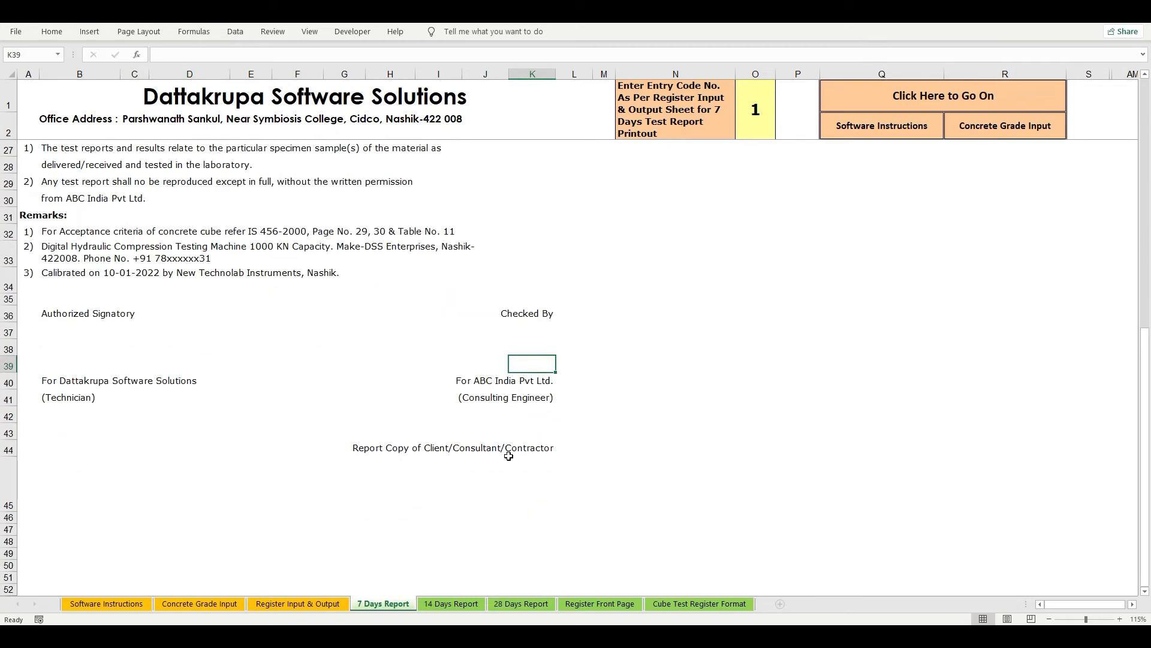
scroll(473, 428, "up", 1)
scroll(472, 428, "up", 7)
scroll(401, 449, "down", 8)
scroll(535, 450, "up", 8)
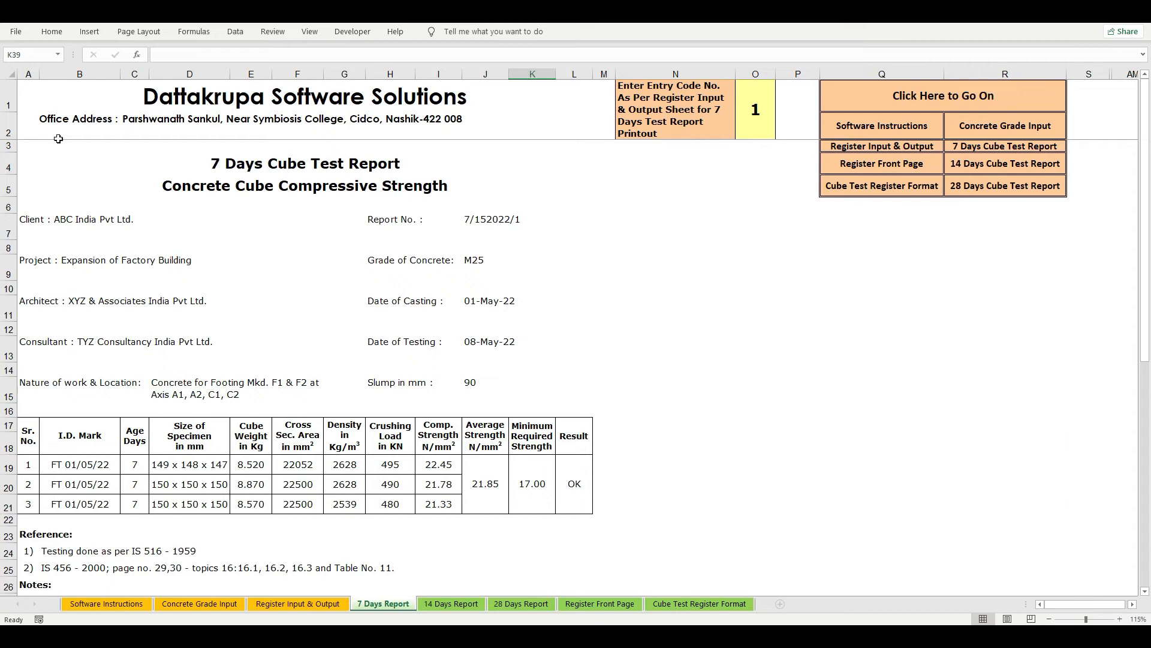
- Preview the 7-day report for printing and set Microsoft Print to PDF as the printer
left_click(35, 100)
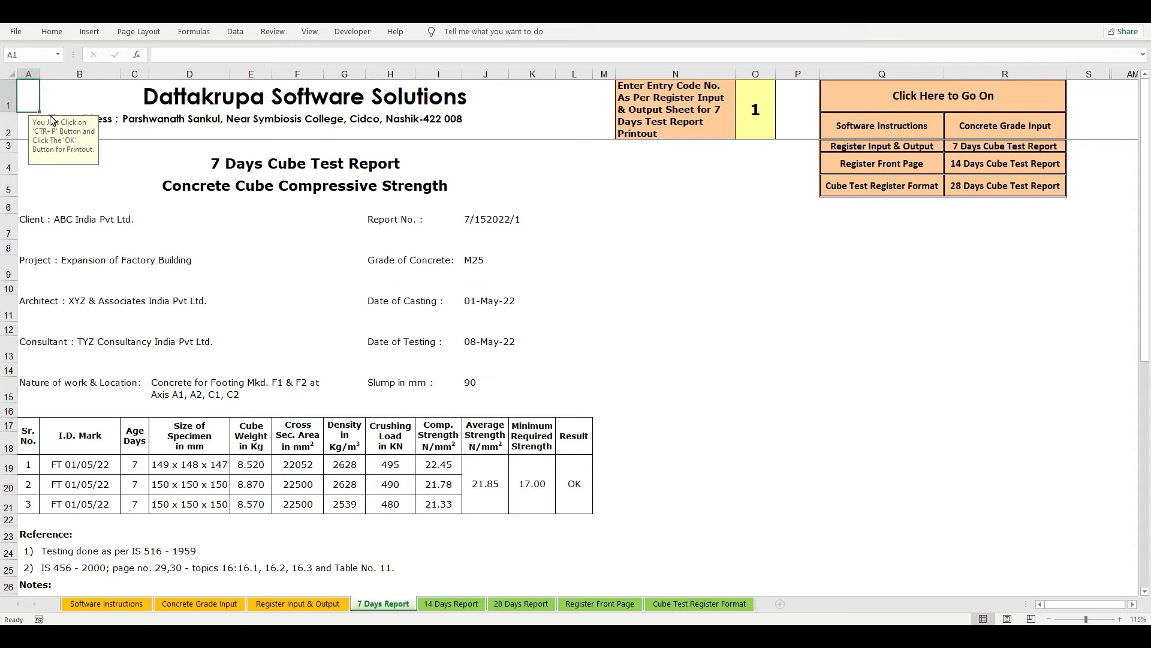
key("ctrl+p")
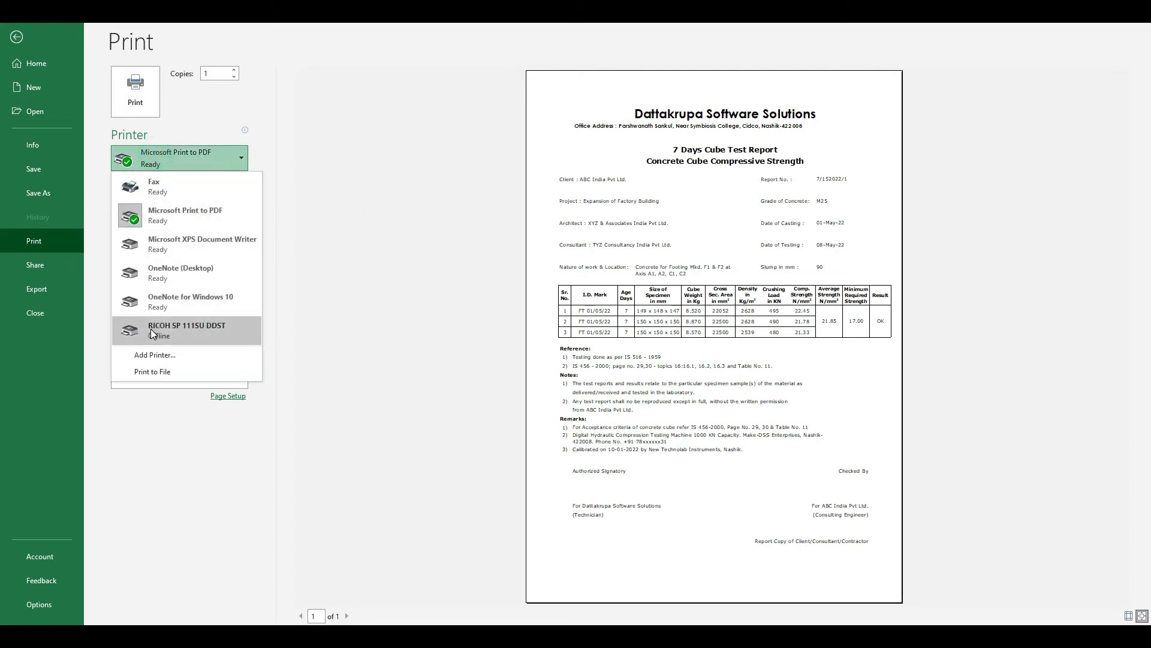
left_click(174, 330)
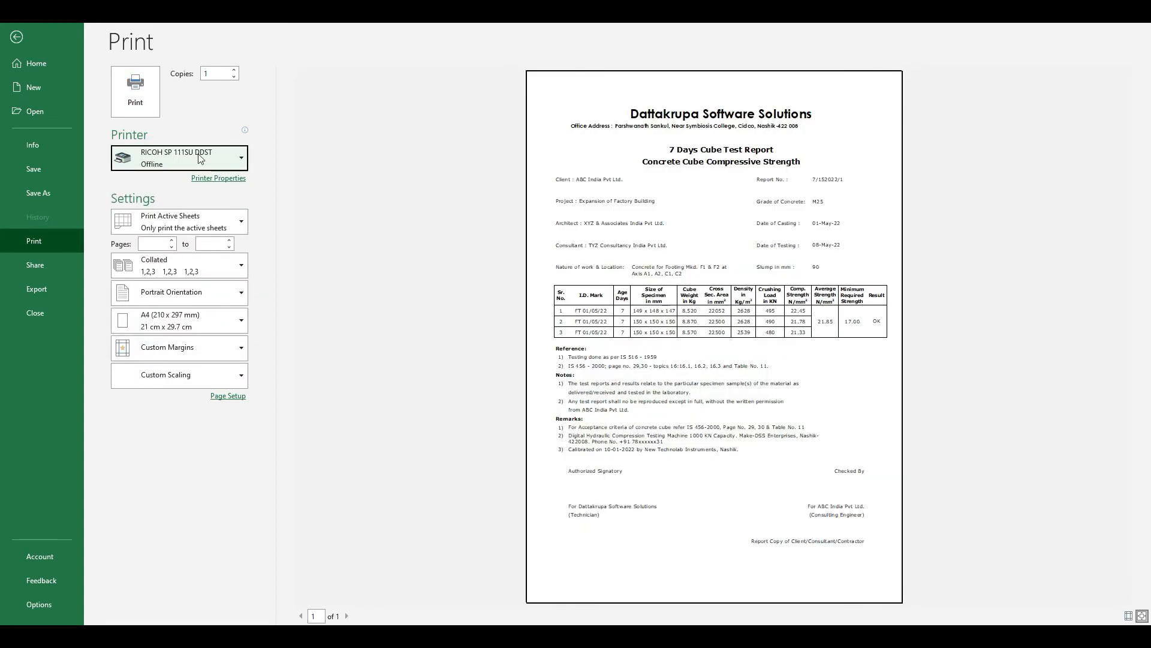
left_click(238, 157)
left_click(165, 208)
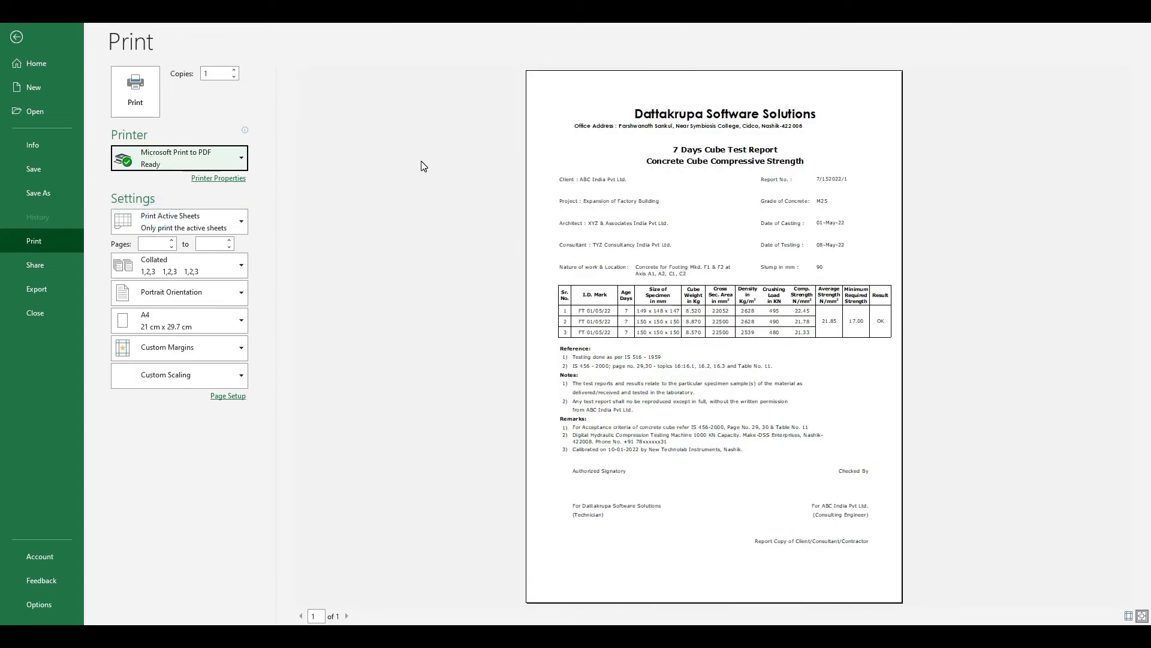
- Print the 7-day report to a PDF named "7 Days Report" in the Documents folder
left_click(135, 90)
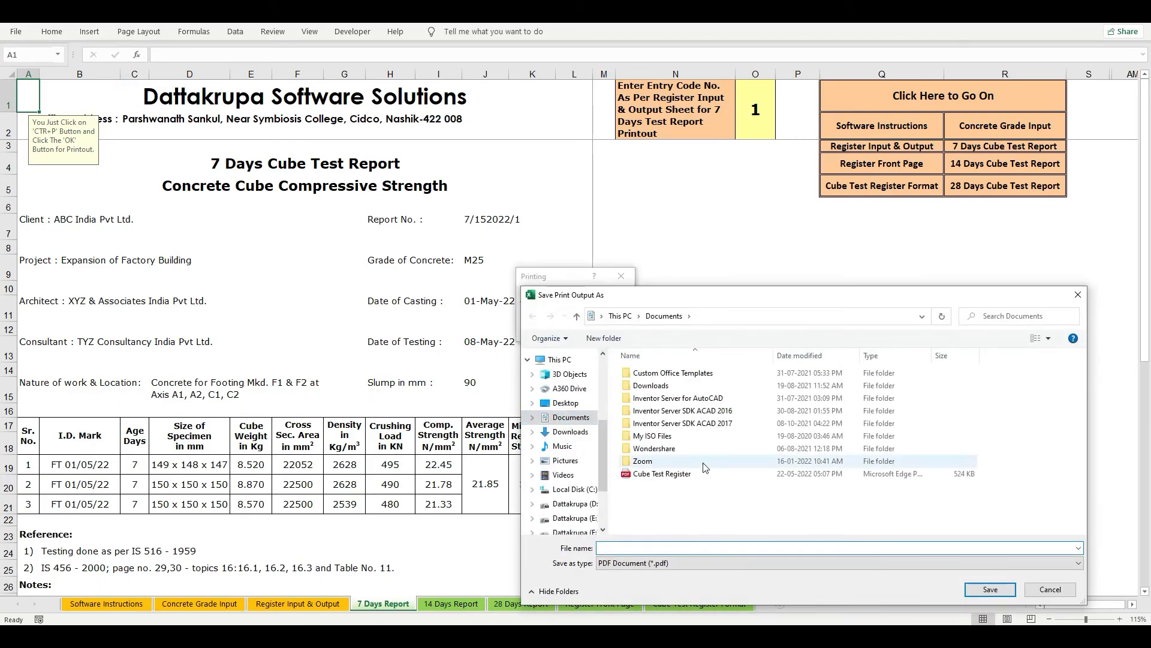
type("7")
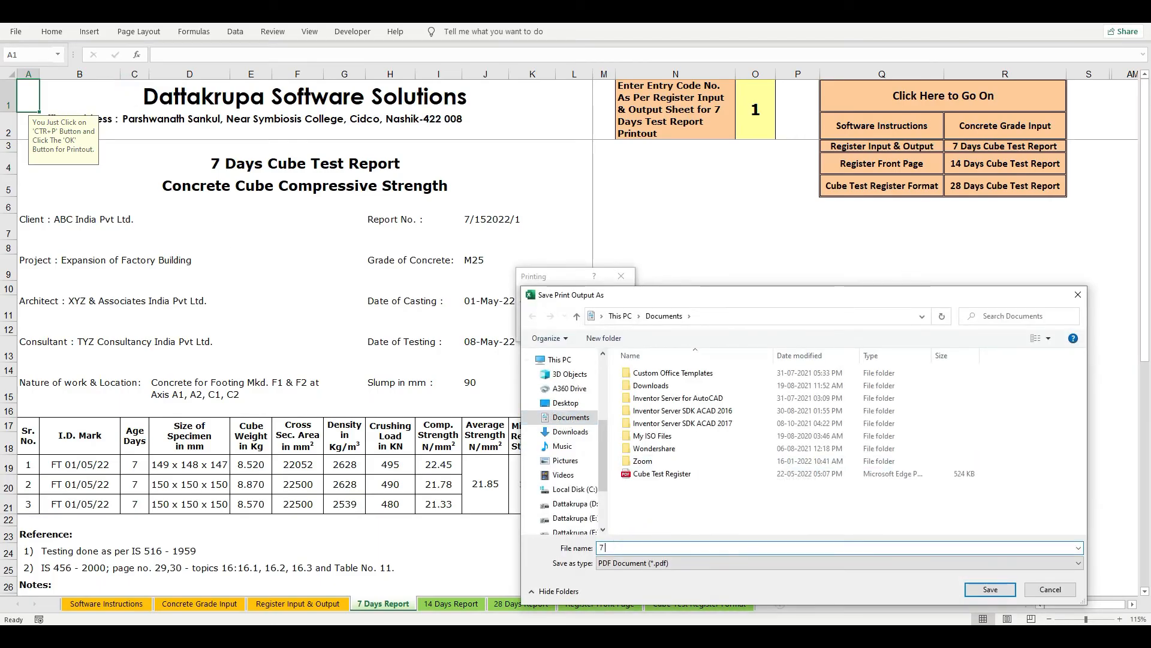
type(" Days Report")
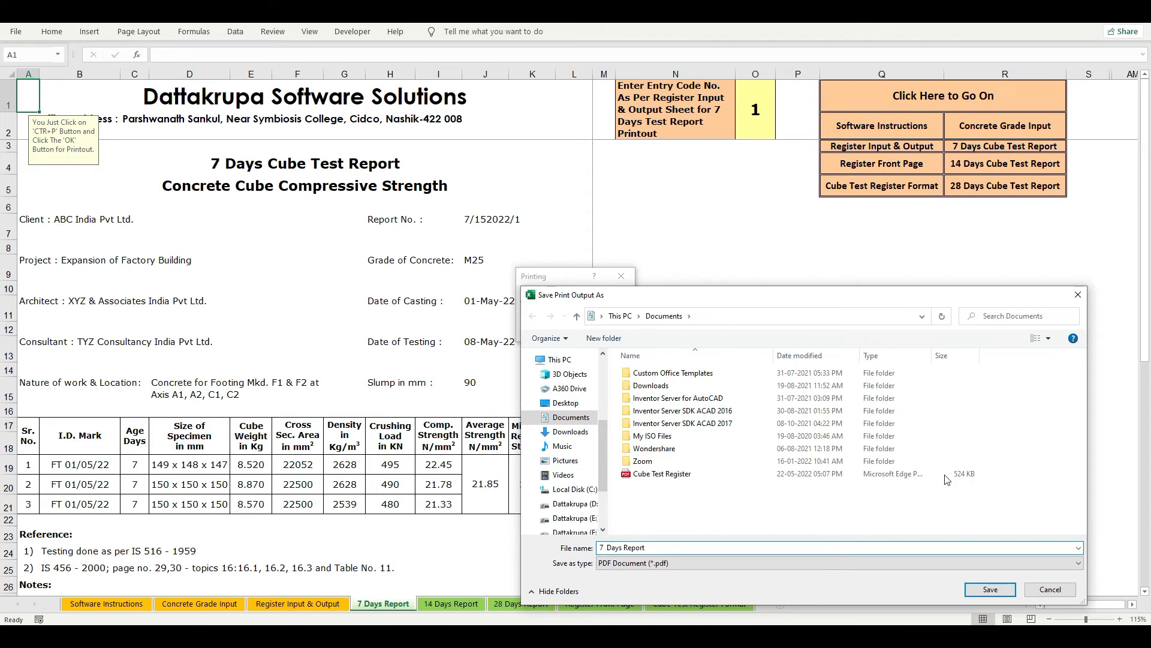
left_click(990, 589)
left_click(292, 342)
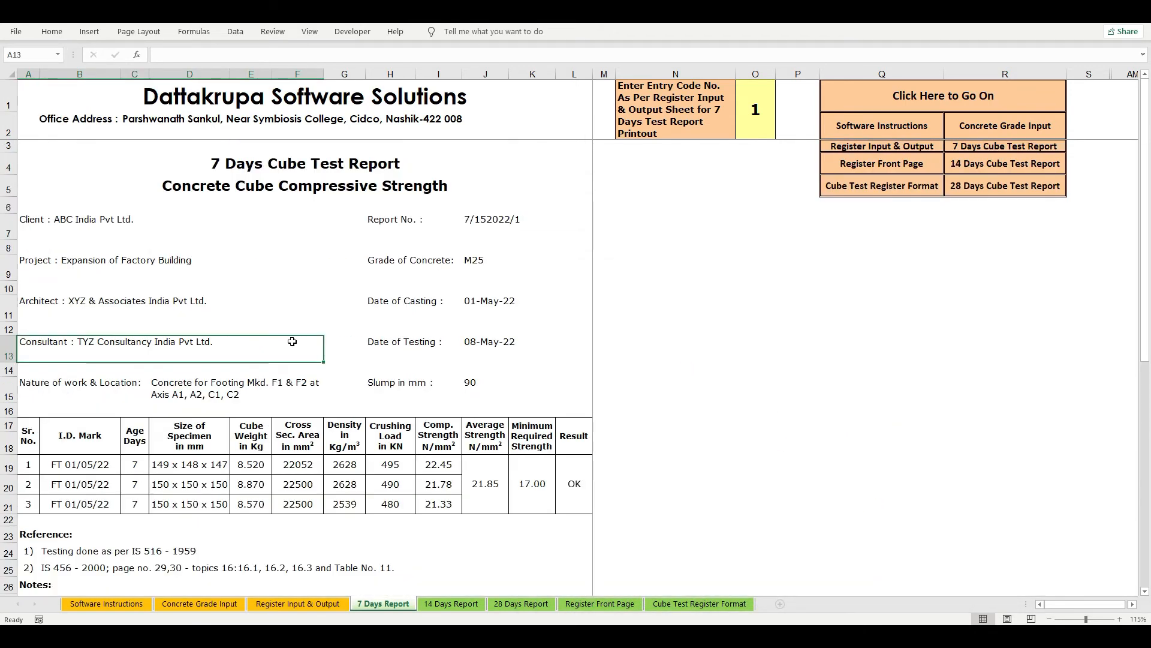
- Check entry 1's 14-day test rows and entry code in the cube testing register
left_click(304, 606)
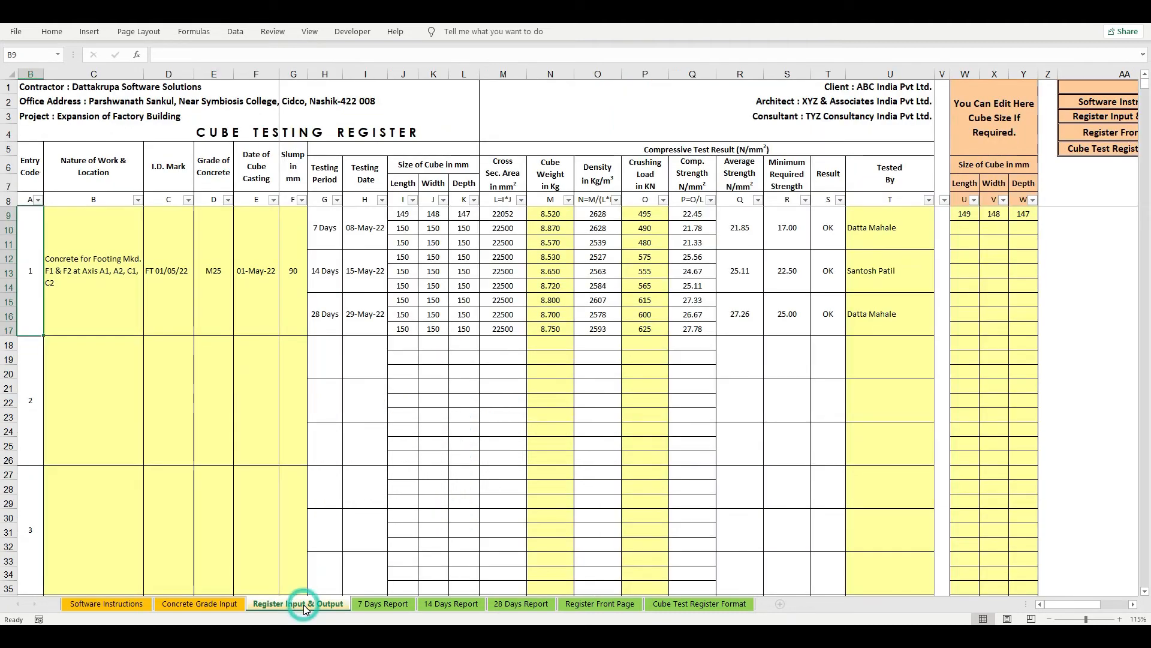
left_click_drag(321, 281, 865, 277)
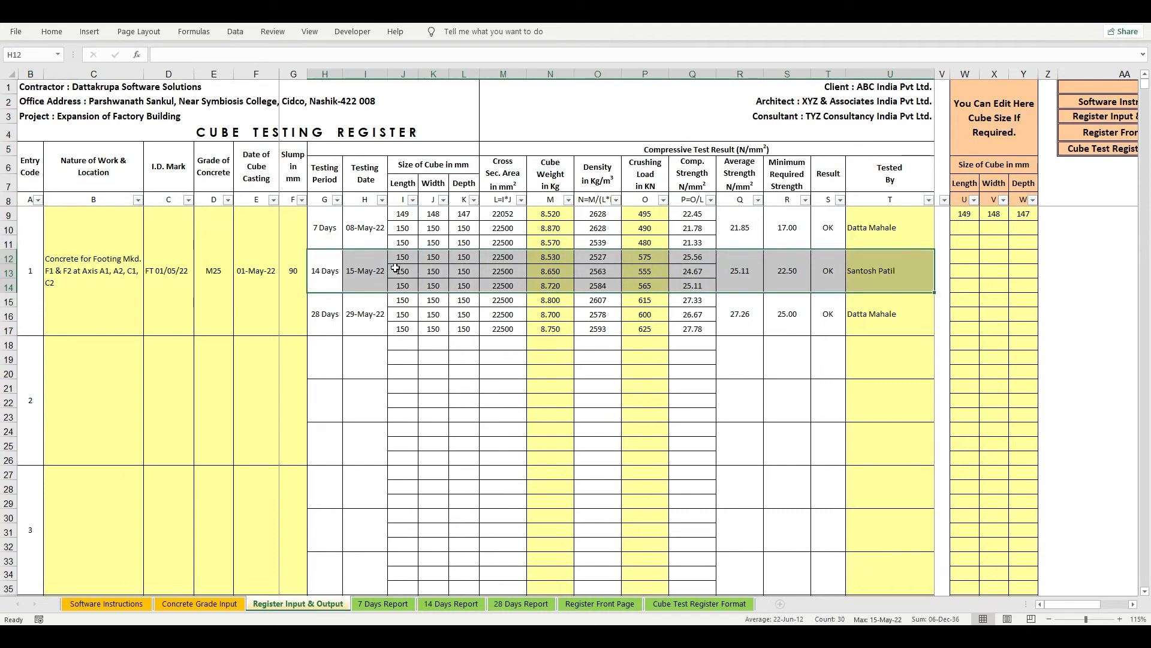
left_click(324, 270)
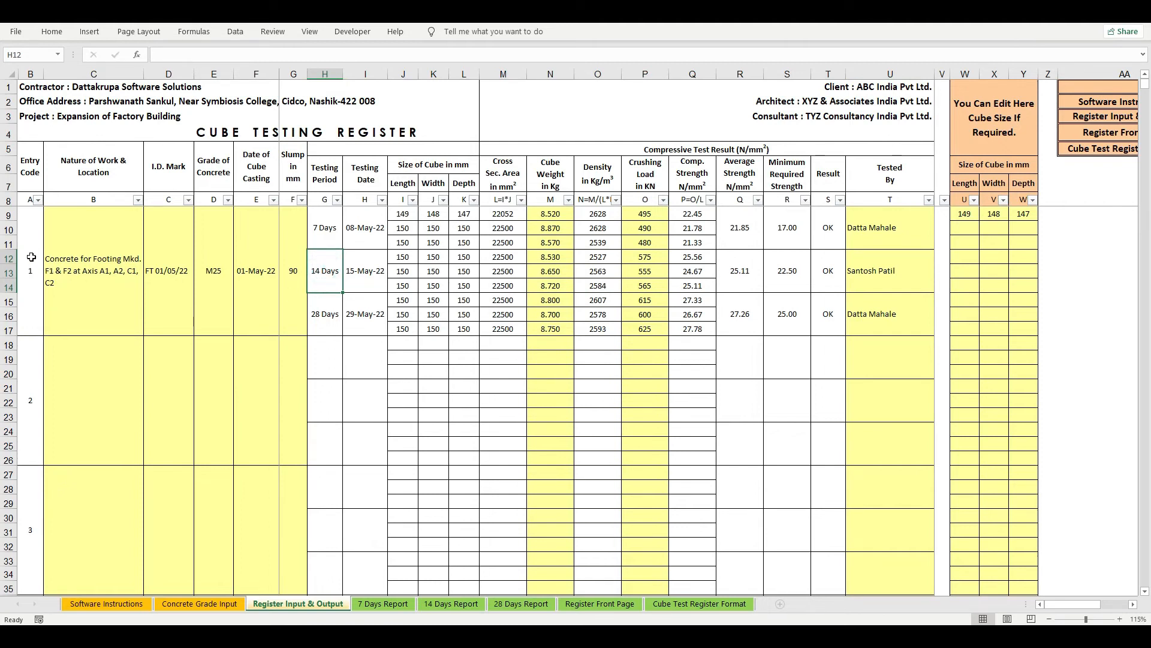
- Generate the 14-day cube test report by setting its entry code to 1, and look over the filled report
left_click(444, 605)
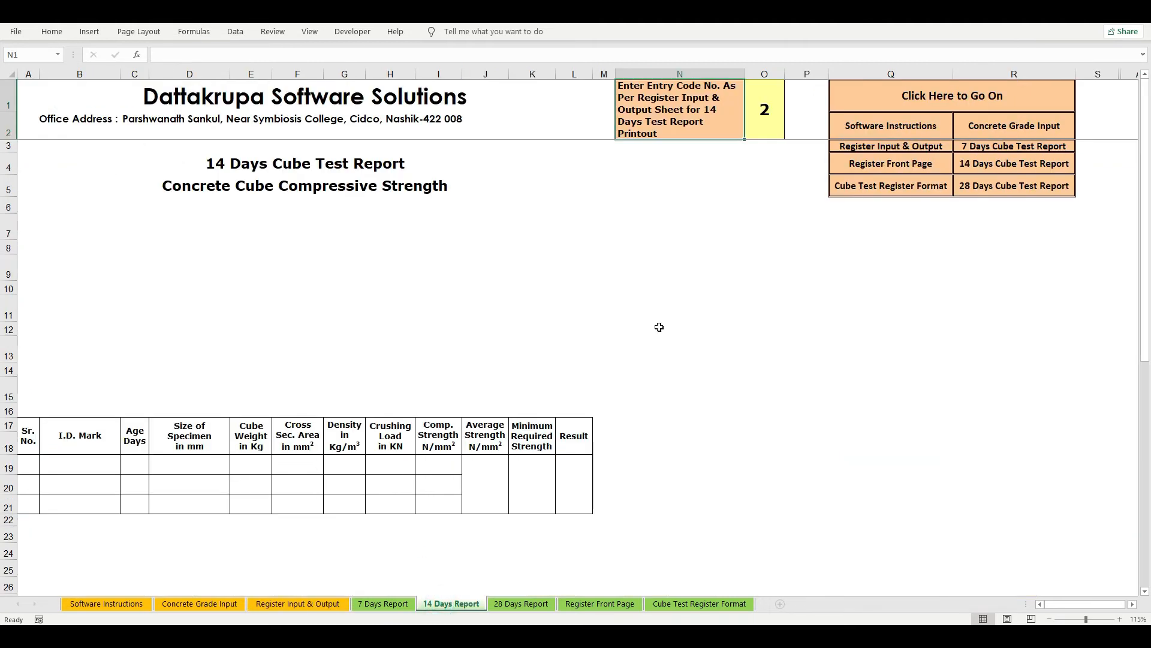
left_click(767, 109)
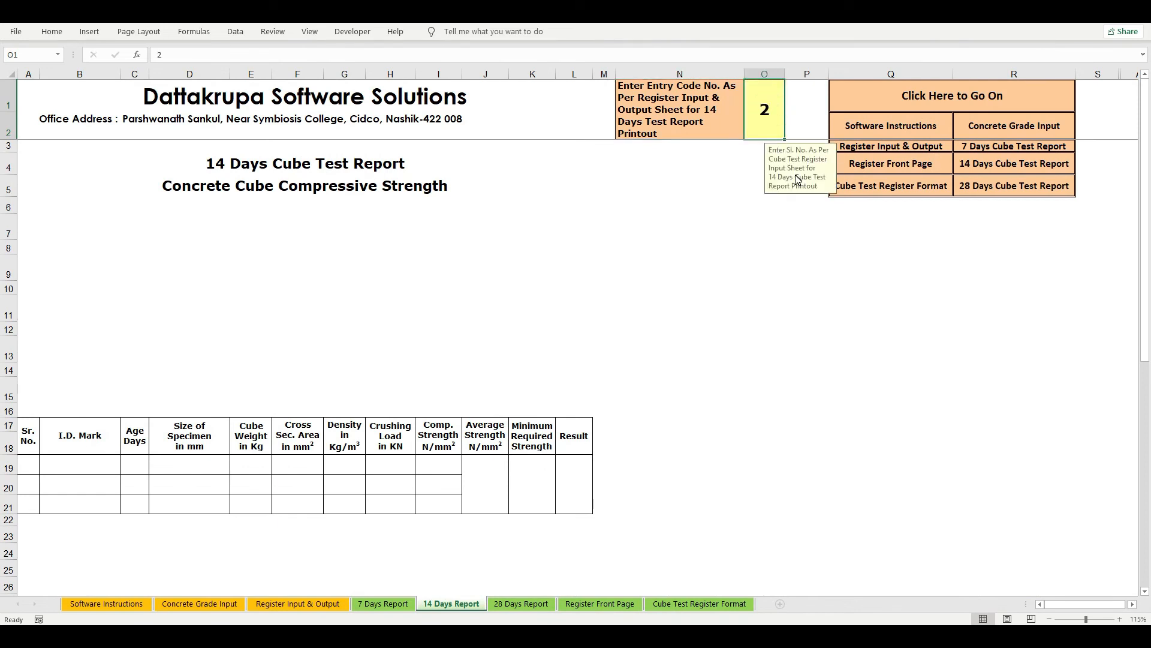
type("1")
key("Return")
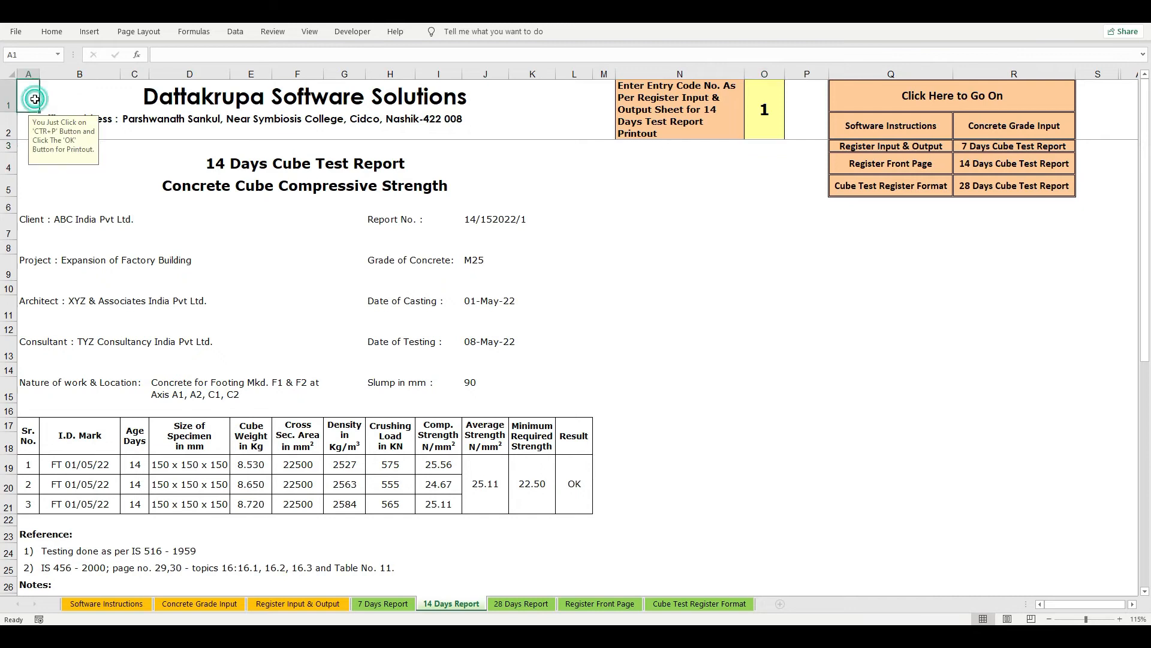
left_click(198, 186)
scroll(199, 223, "down", 8)
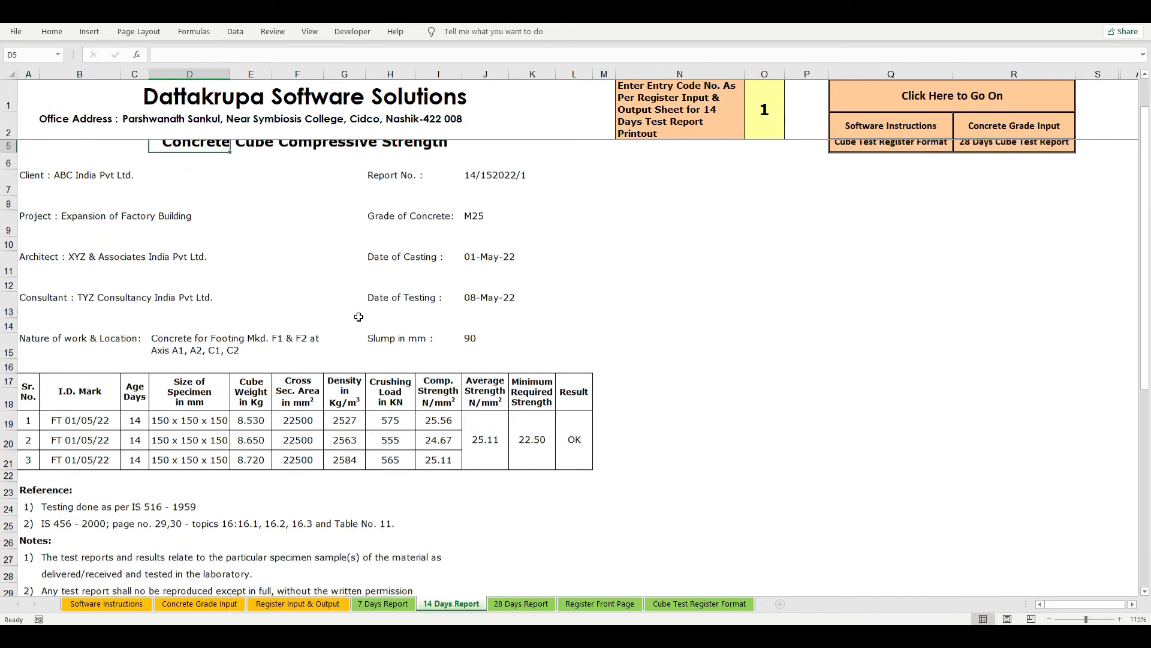
scroll(393, 331, "up", 8)
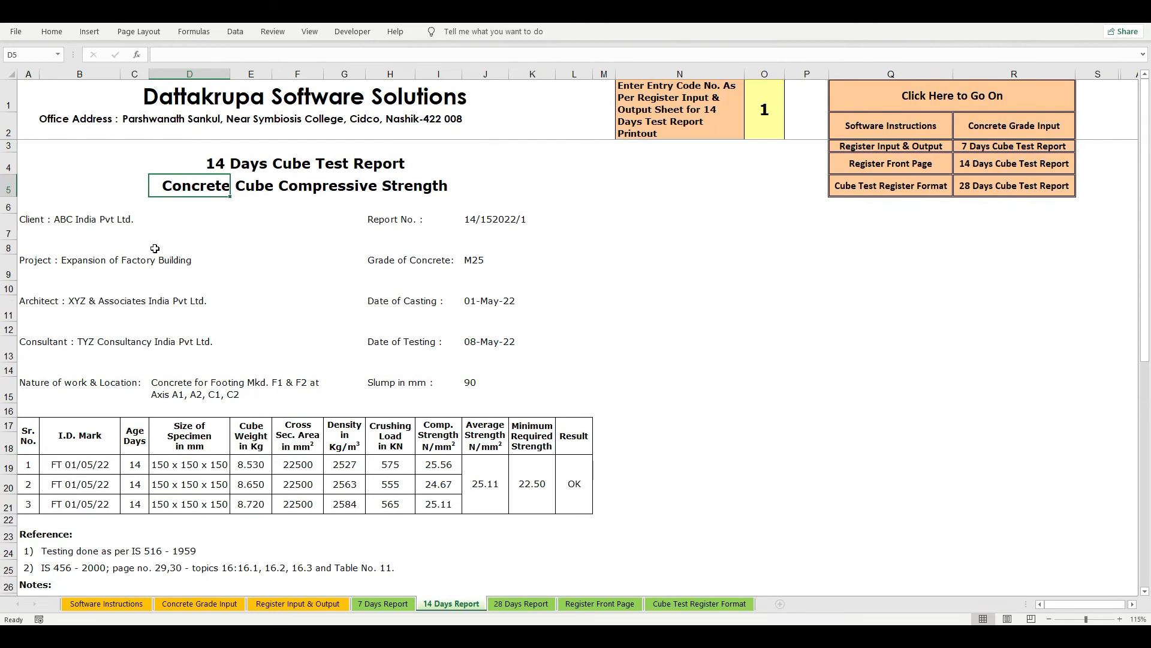
- Preview the 14-day report for printing with the RICOH SP 111SU DDST printer and with Microsoft Print to PDF, without printing
key("ctrl+p")
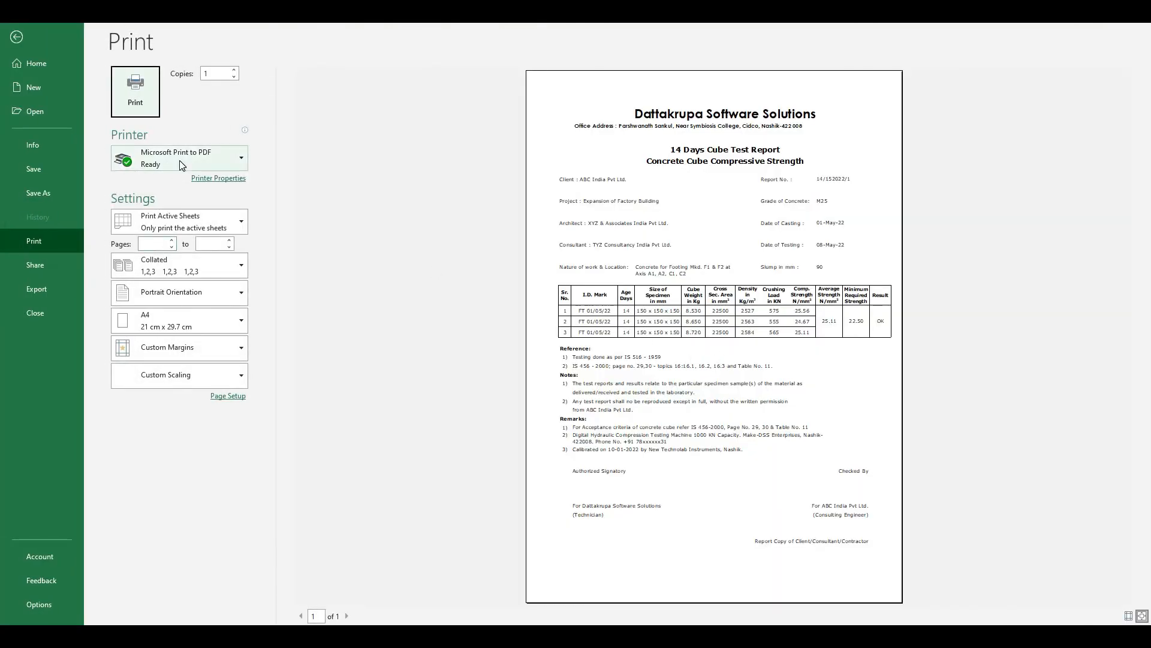
left_click(182, 165)
left_click(161, 327)
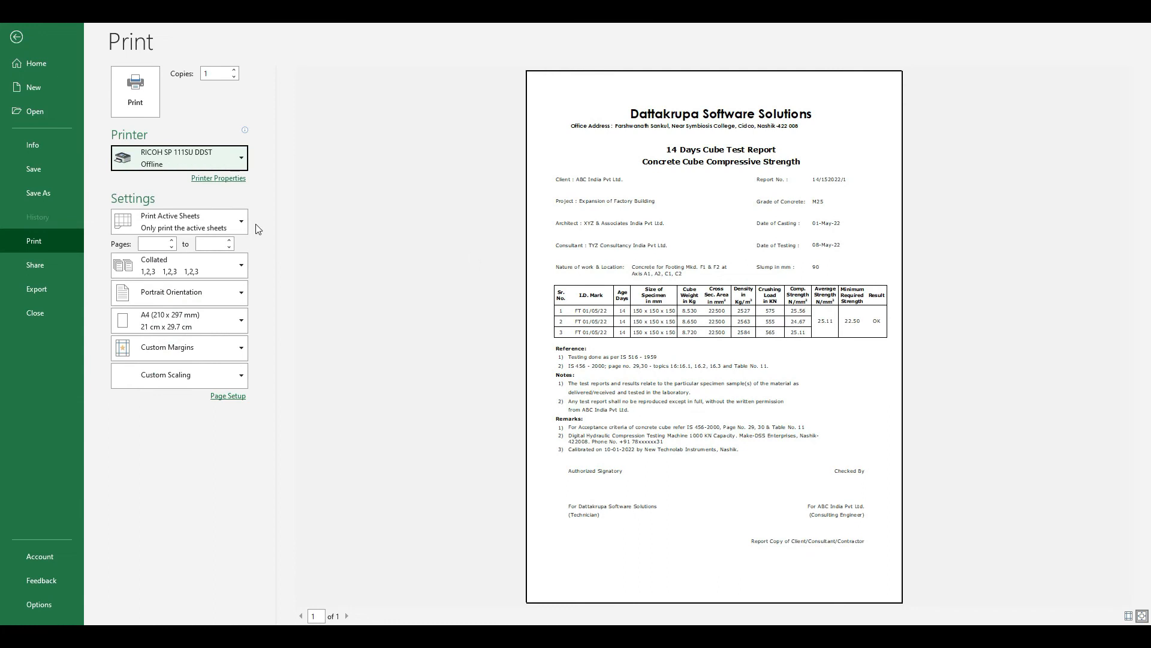
left_click(196, 165)
left_click(188, 212)
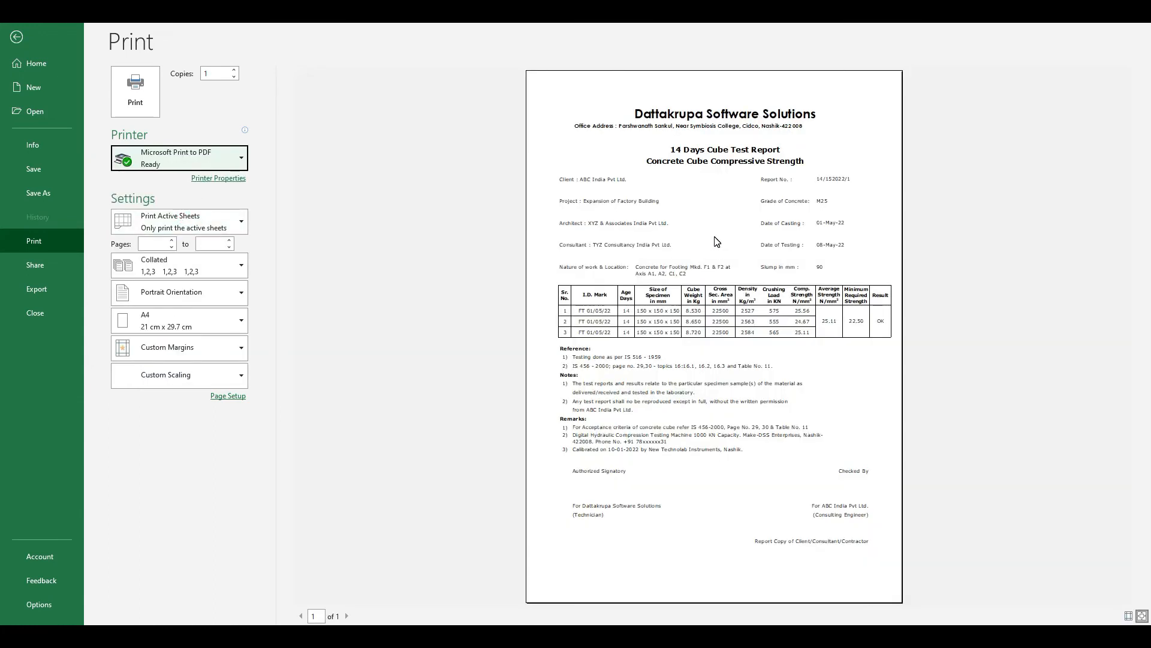
key("Escape")
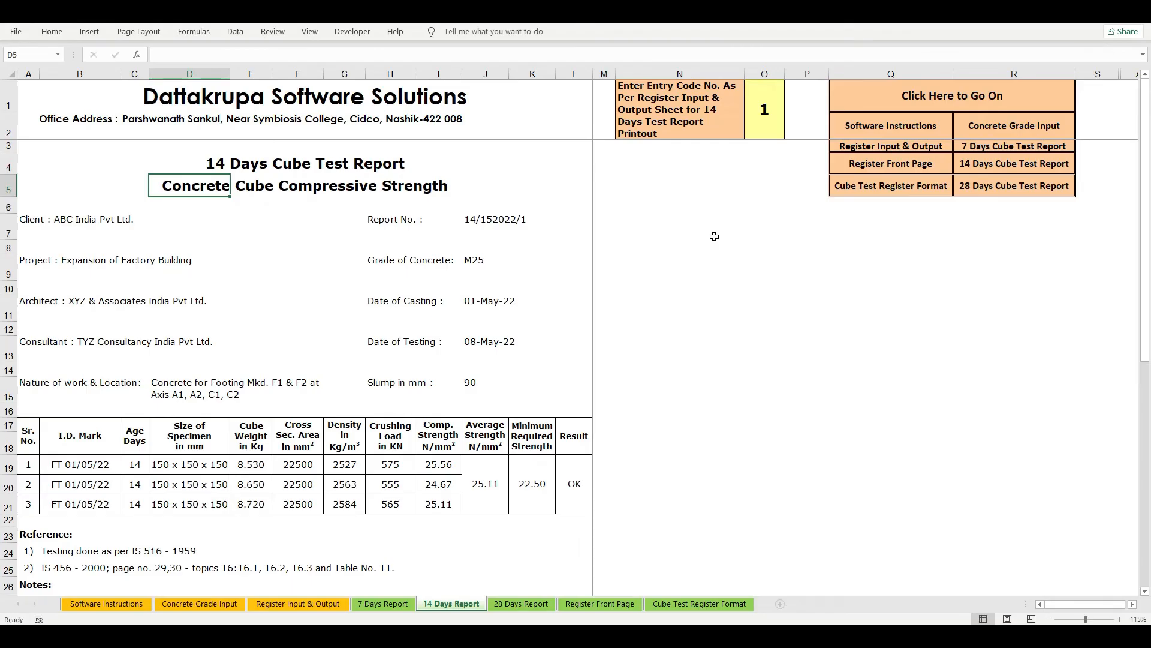
- Check the 14-day report's entry code and read through the report down to its end
scroll(664, 204, "down", 1)
scroll(664, 204, "up", 1)
left_click(765, 109)
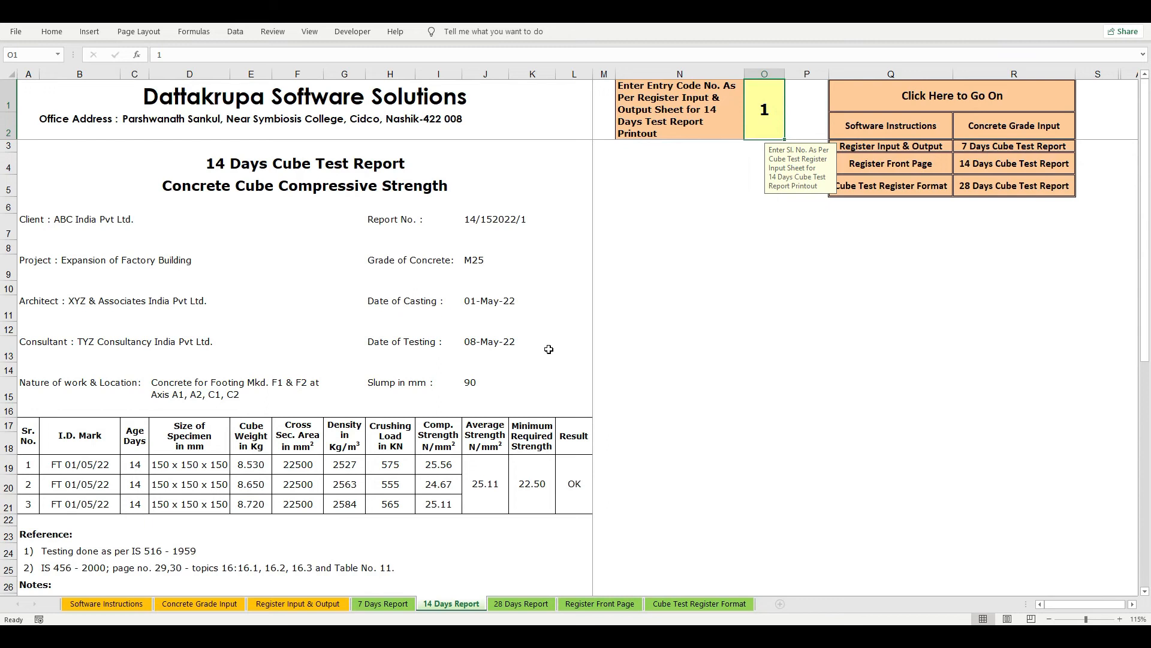
scroll(491, 349, "down", 8)
scroll(490, 349, "up", 7)
scroll(490, 349, "up", 1)
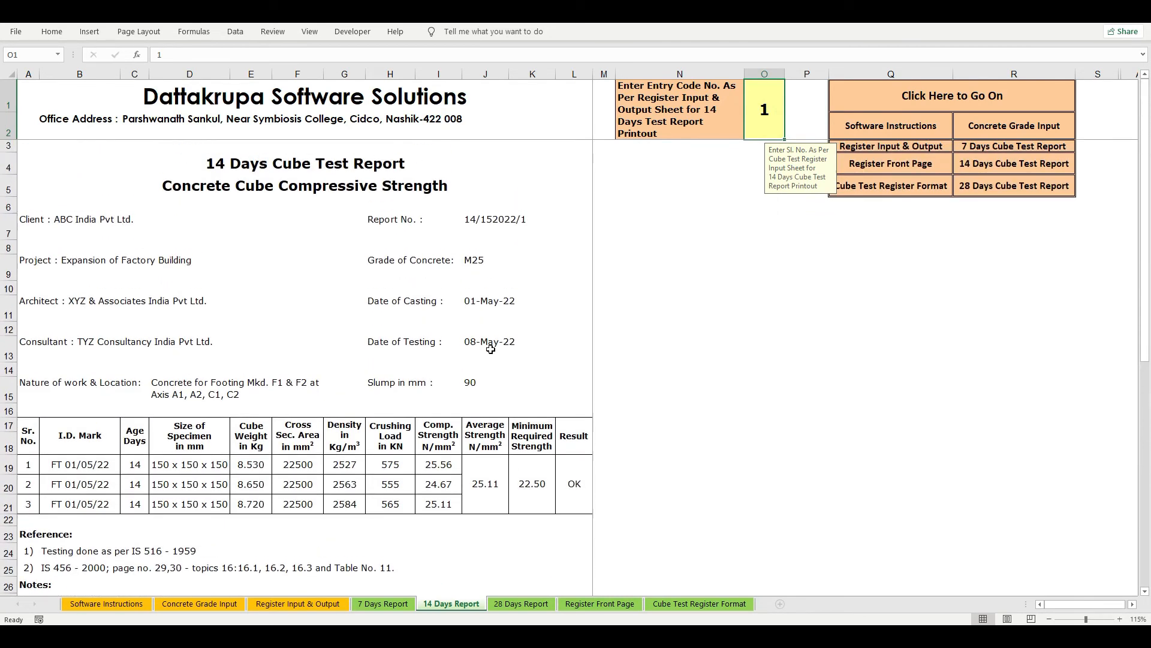
- Check entry 1's 28-day test rows and entry code in the cube testing register
left_click(332, 604)
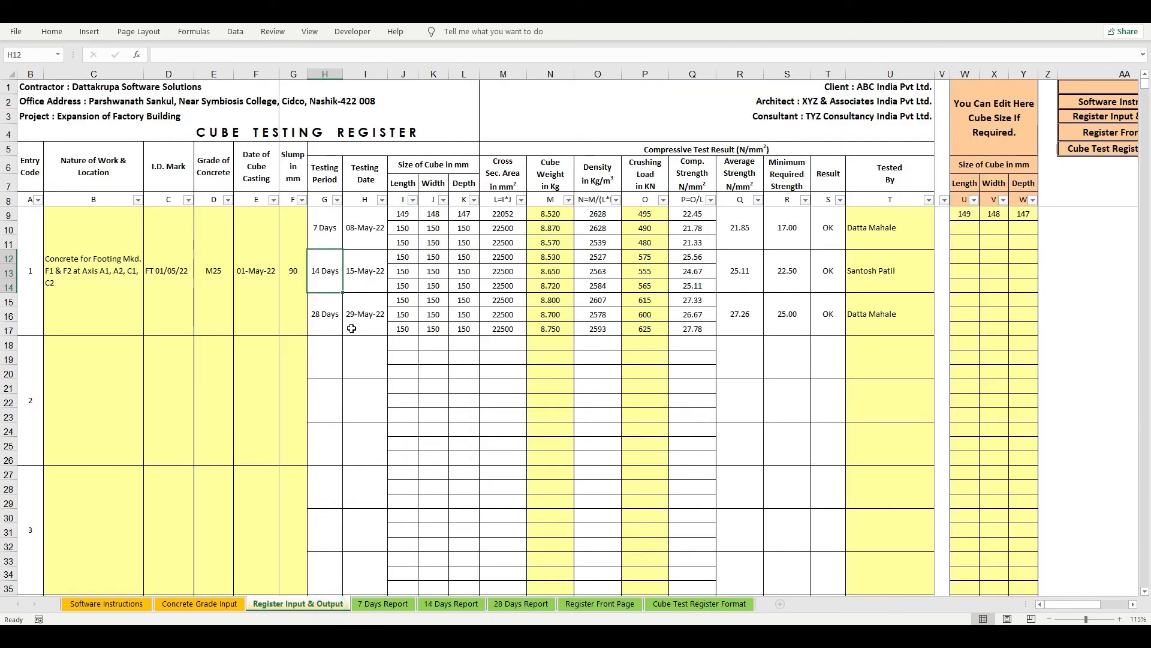
left_click_drag(330, 312, 819, 309)
left_click(32, 254)
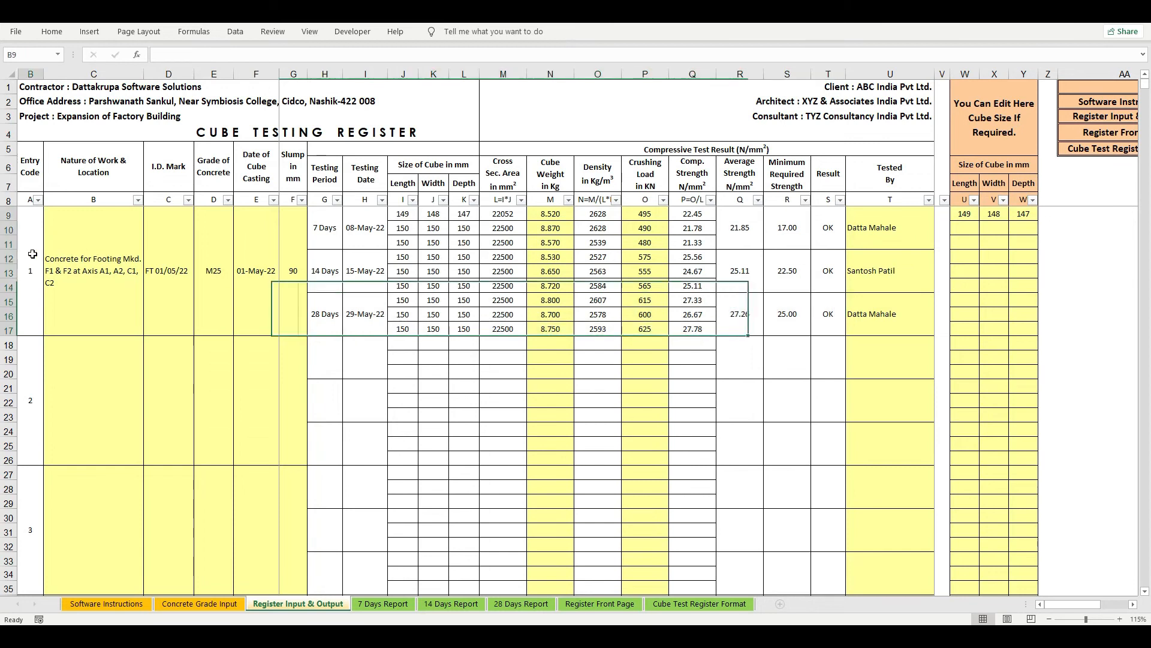
left_click_drag(331, 319, 779, 314)
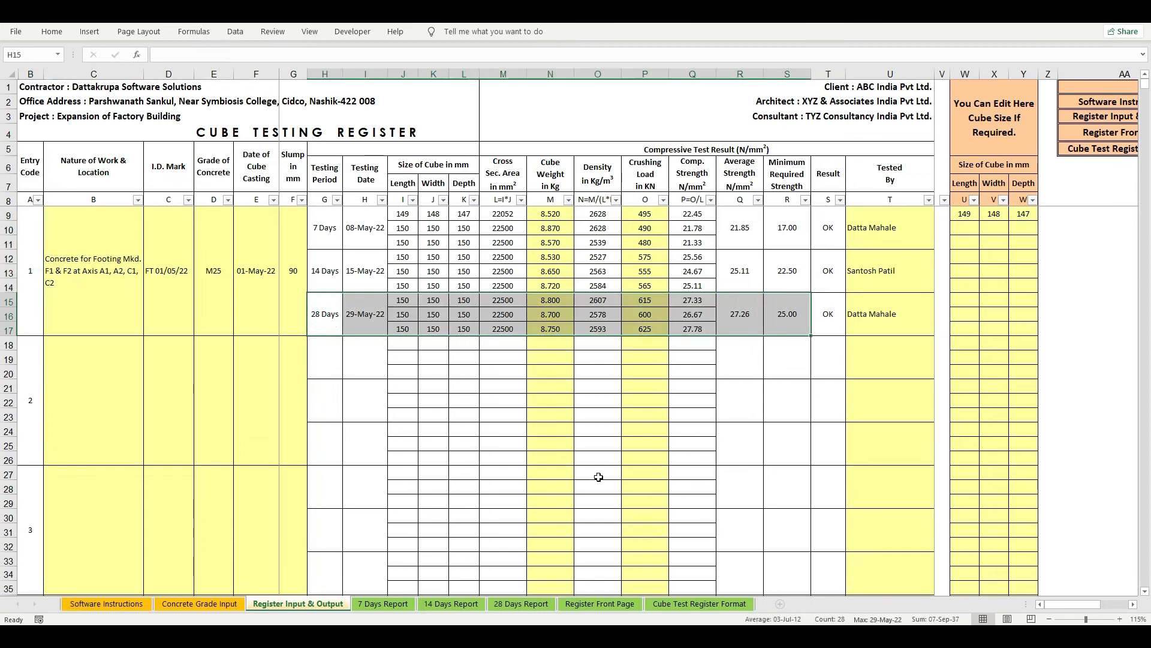
- Generate the 28-day cube test report by setting its entry code to 1
left_click(520, 604)
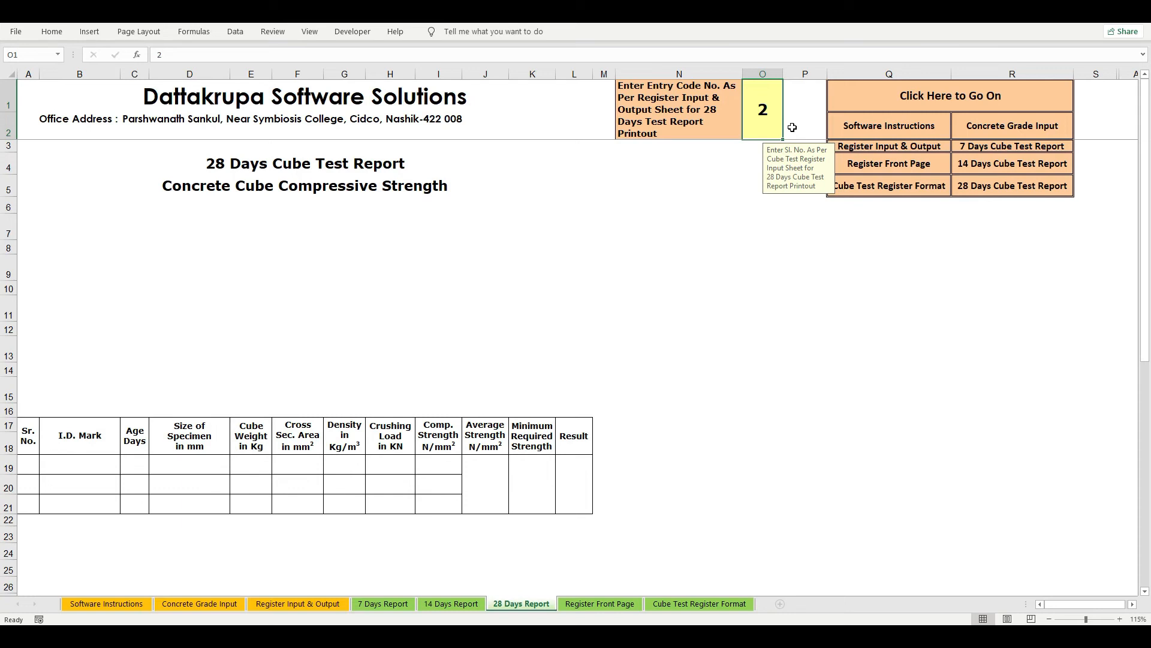
type("1")
key("Return")
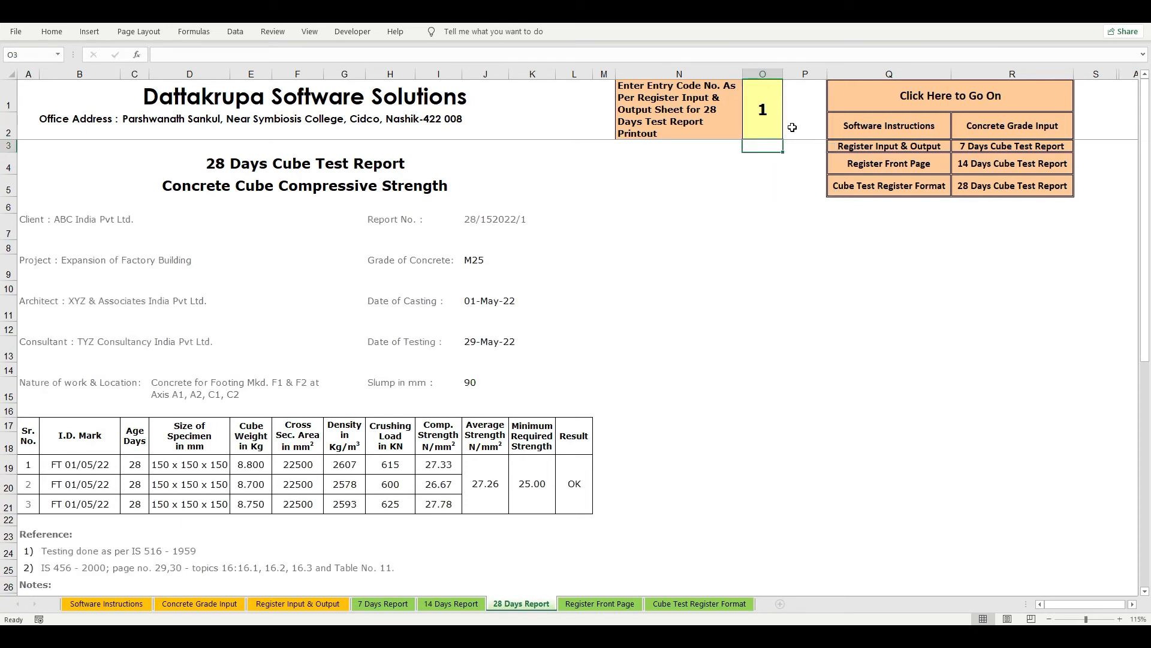
- Review the 28-day report's title, project details, test results table, references, notes and remarks
left_click(371, 291)
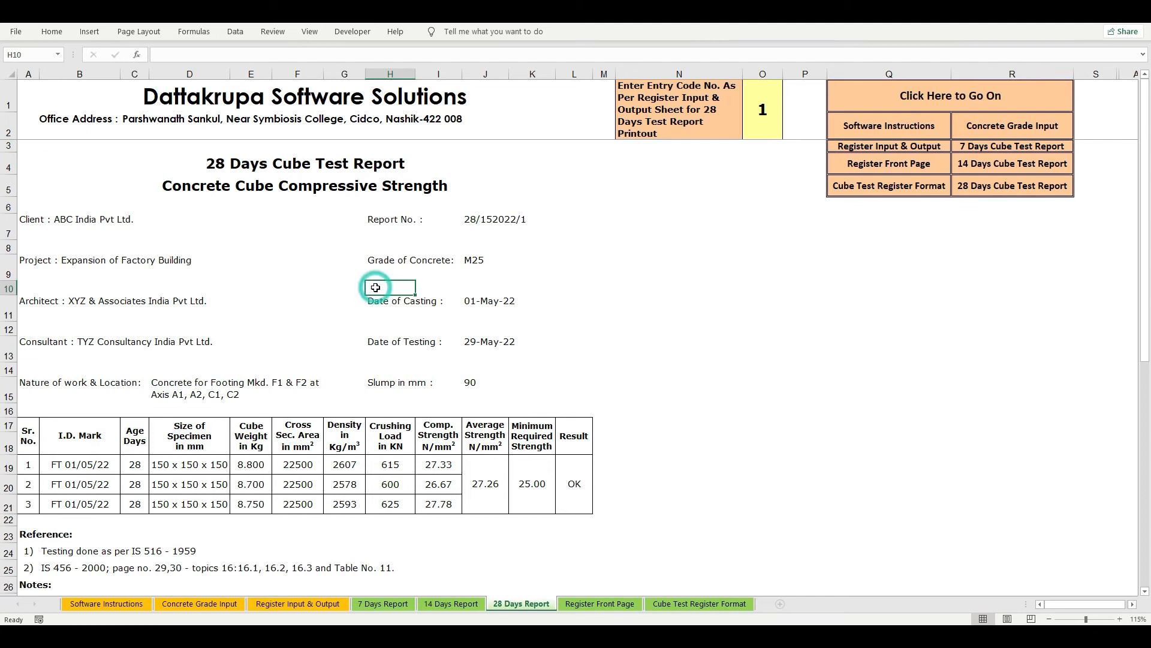
left_click_drag(80, 150, 480, 253)
scroll(507, 309, "down", 1)
left_click(505, 308)
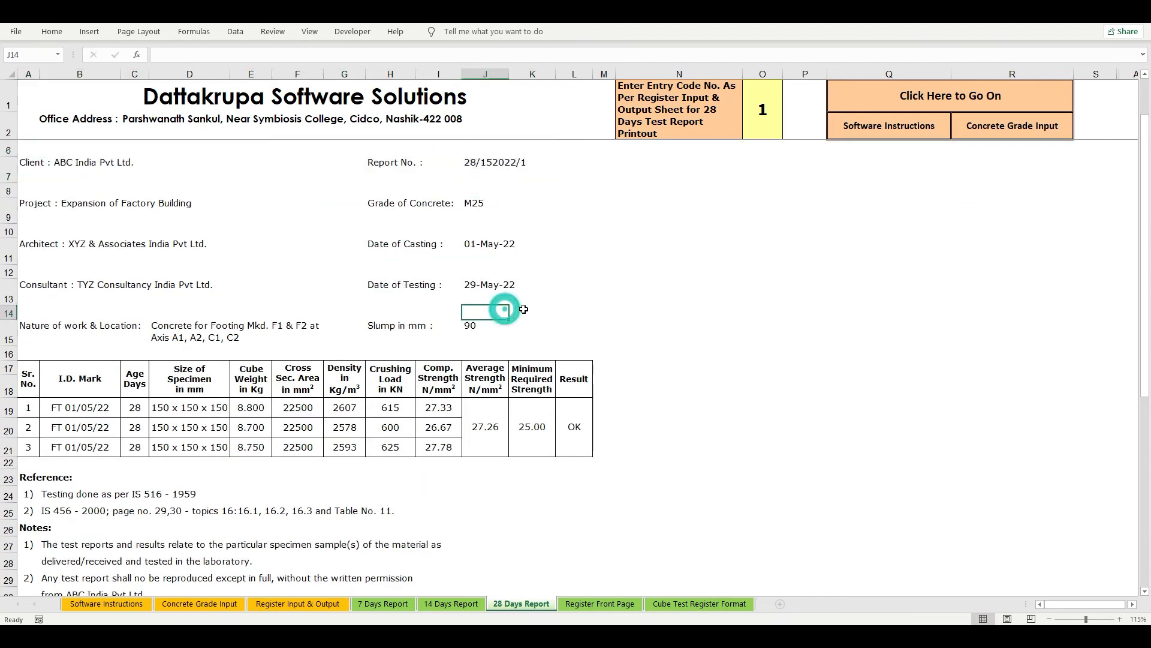
scroll(523, 309, "down", 8)
scroll(524, 314, "up", 6)
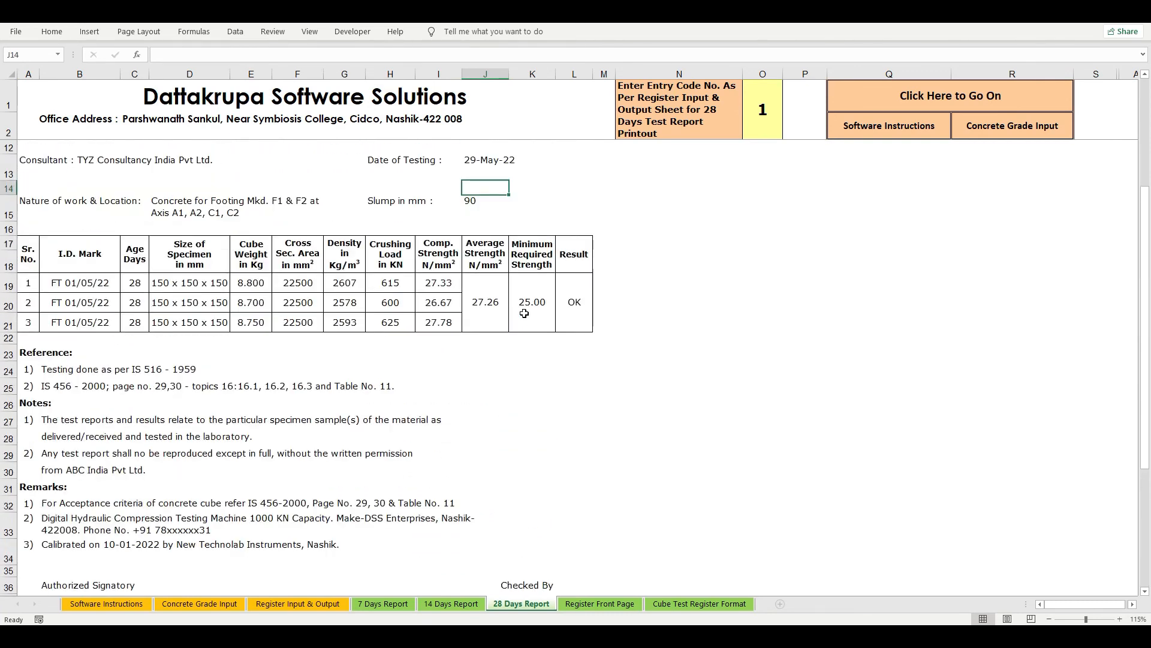
scroll(524, 314, "up", 3)
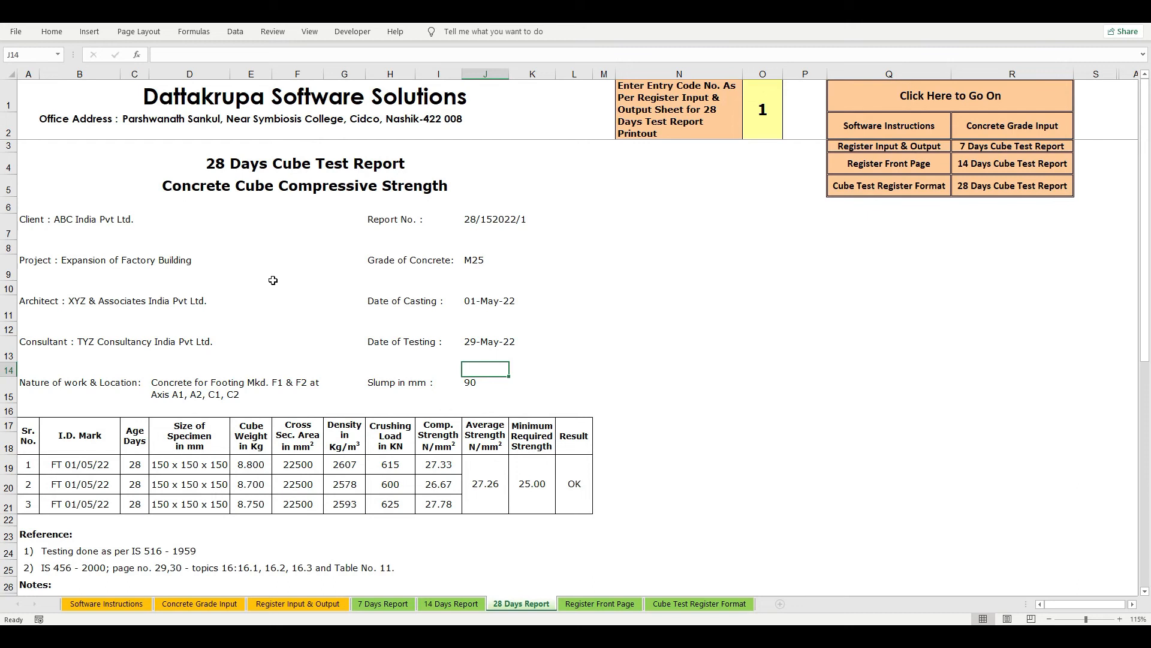
- Preview the 28-day report for printing with the RICOH SP 111SU DDST printer and Microsoft Print to PDF, and recheck its entry code
key("ctrl+p")
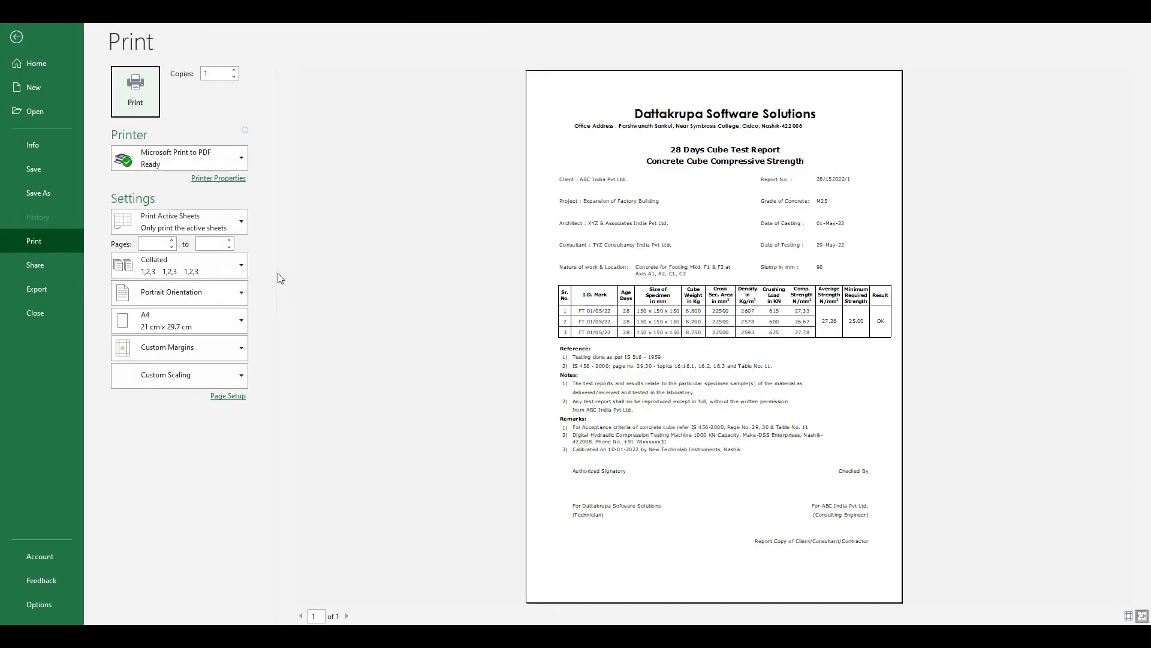
left_click(205, 157)
left_click(168, 324)
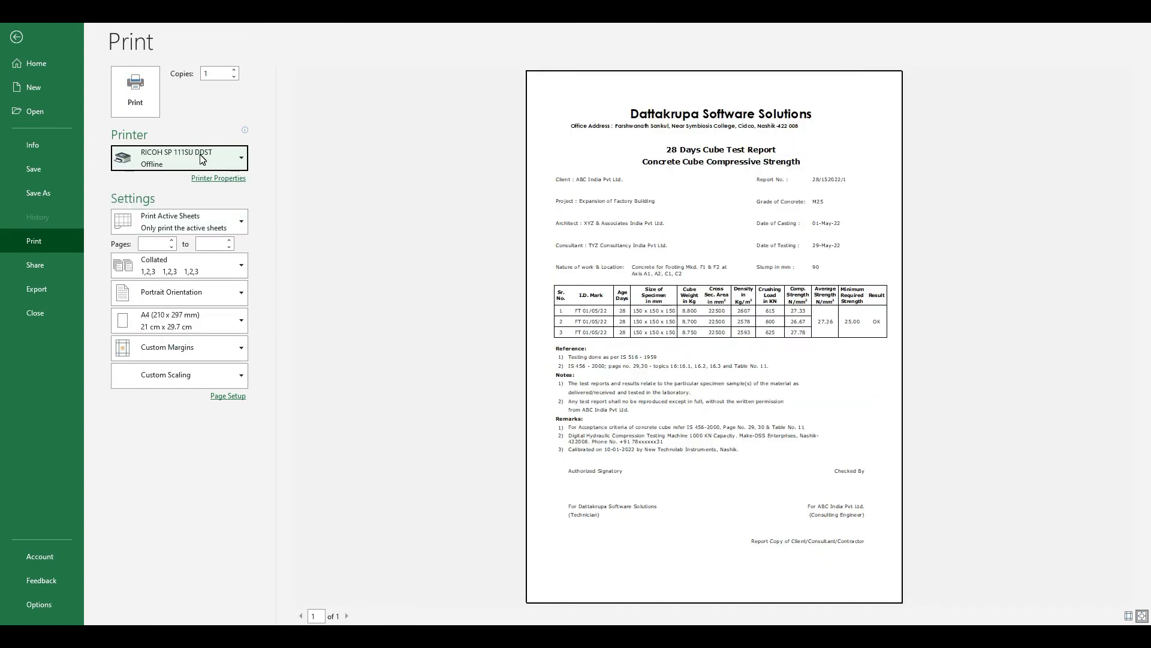
mouse_move(202, 158)
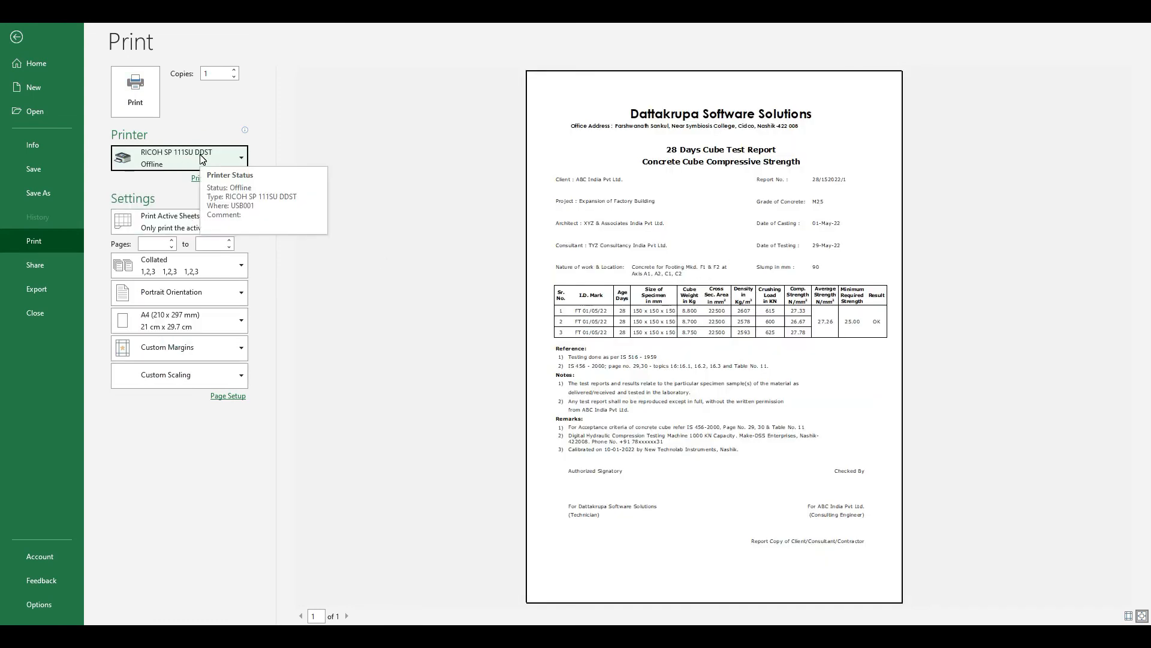
left_click(169, 153)
left_click(175, 217)
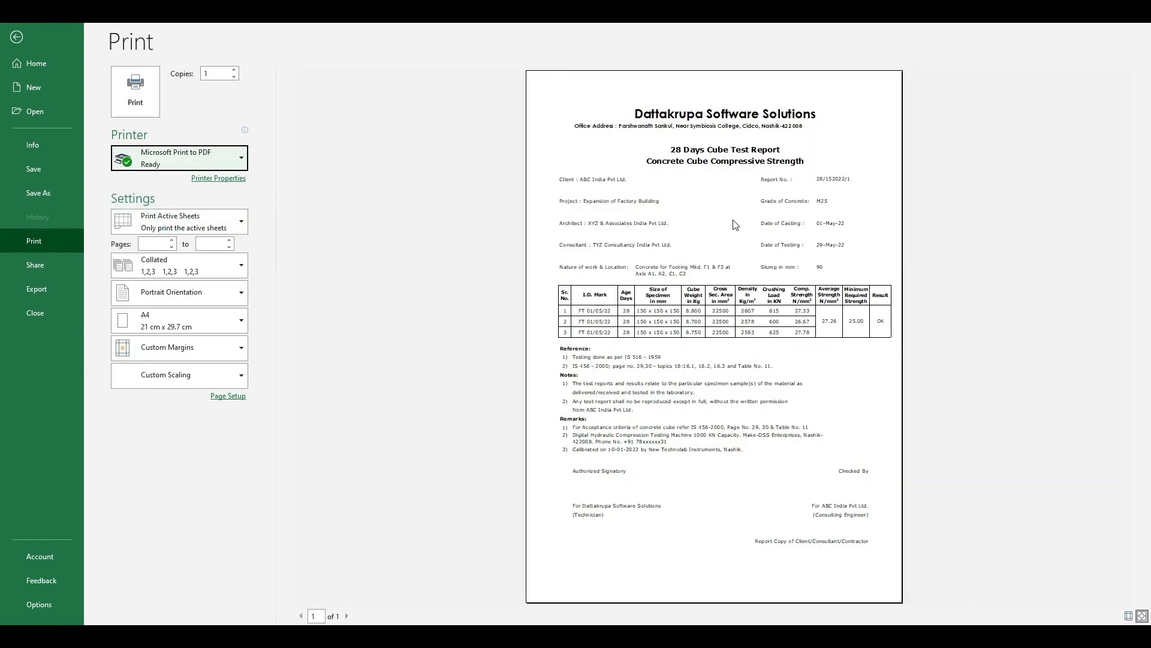
key("Escape")
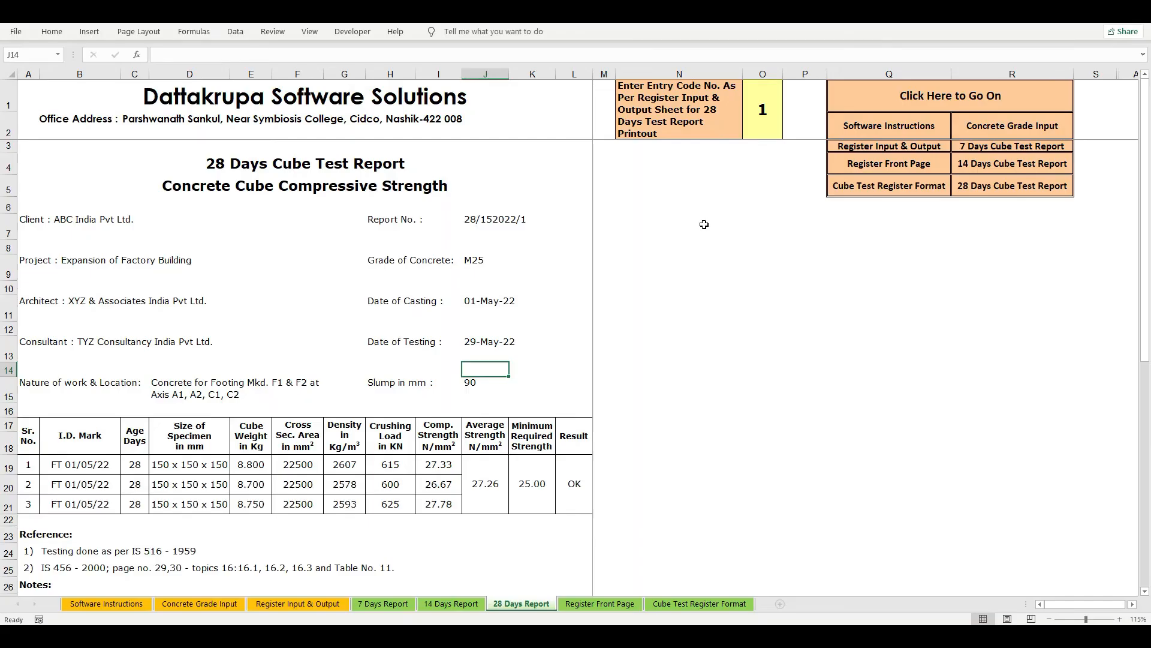
left_click(758, 116)
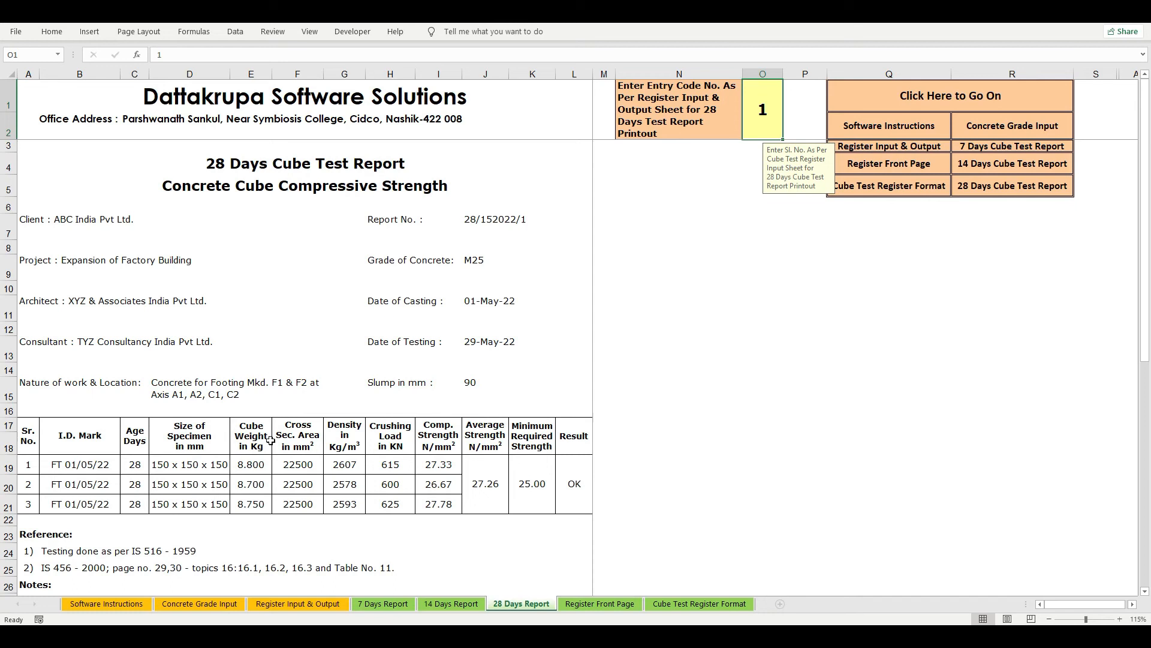
- Review the register front page's contractor, office address, project, client, architect, consultant and book name, and preview it for printing
left_click(589, 605)
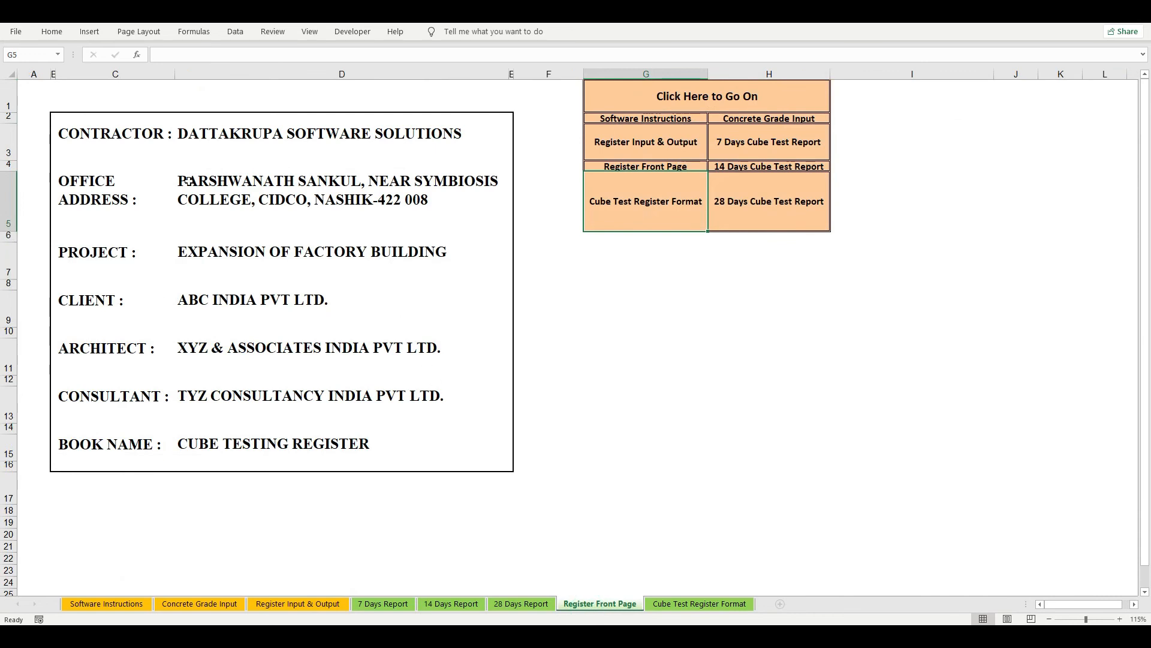
left_click(126, 143)
left_click(301, 136)
left_click(261, 189)
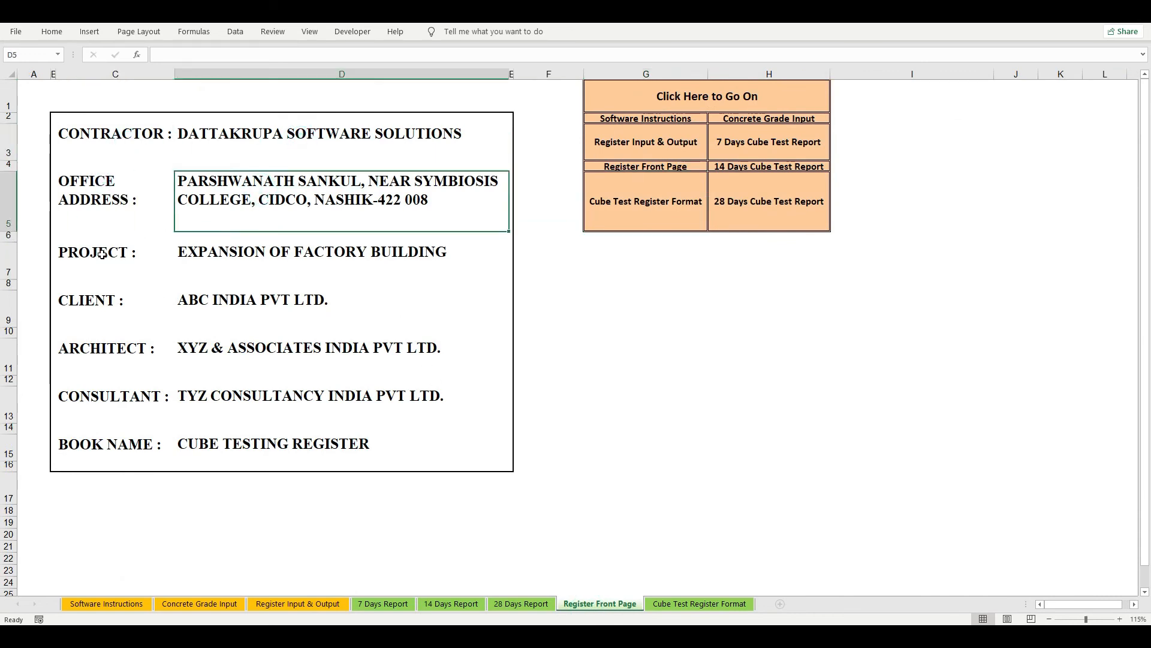
left_click(331, 256)
left_click(103, 303)
left_click(295, 311)
left_click(277, 355)
left_click(111, 390)
left_click(267, 402)
left_click(90, 447)
left_click(225, 449)
left_click(227, 451)
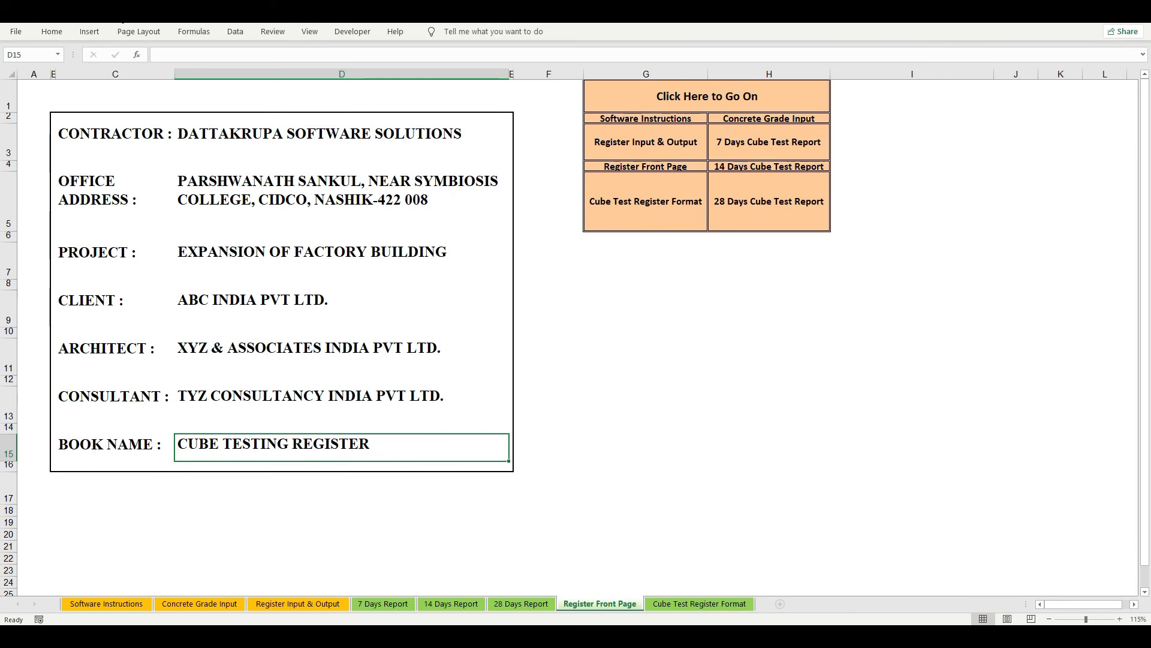
left_click(122, 21)
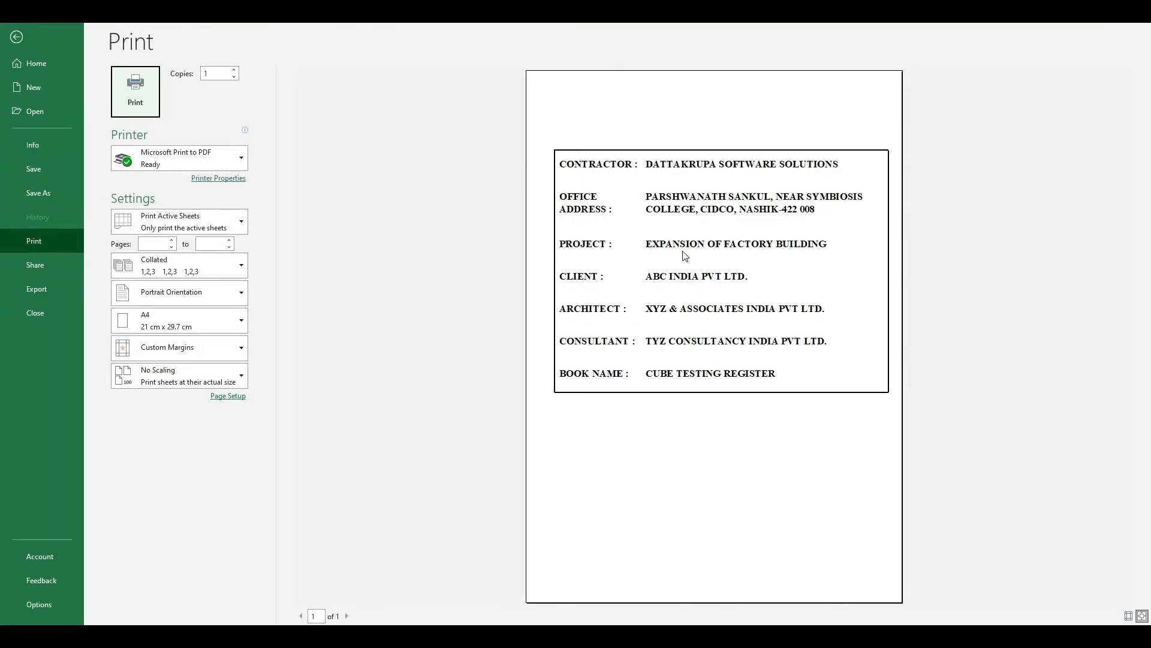
key("Escape")
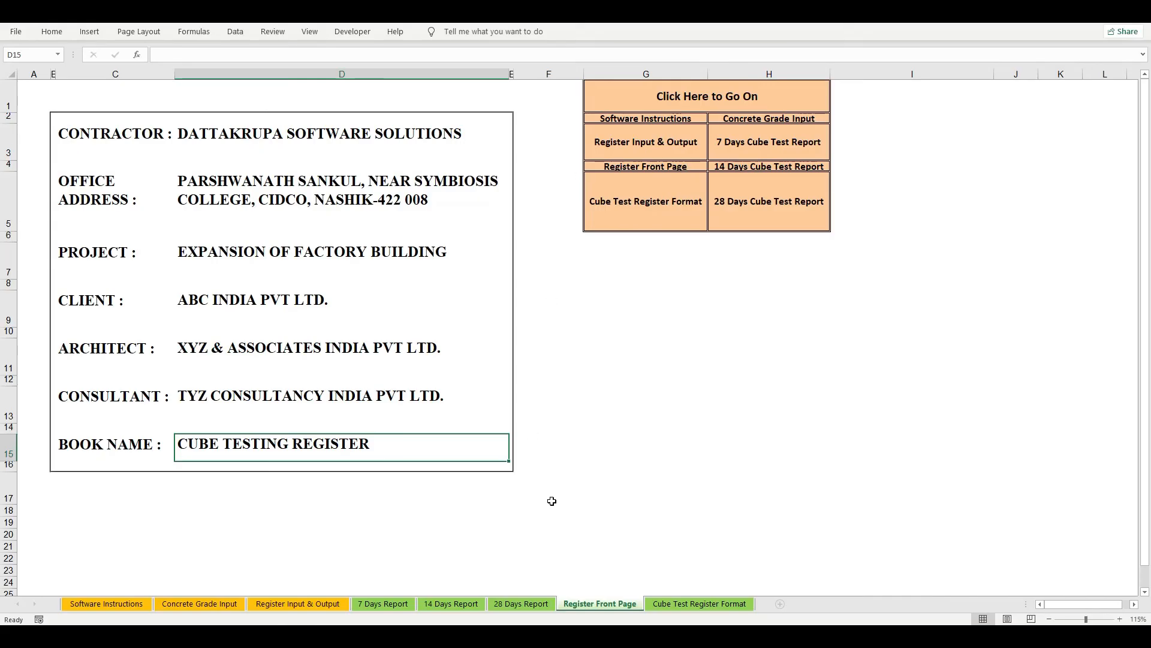
- Examine the blank cube test register format's column headings, from serial number and nature of work to slump
left_click(697, 609)
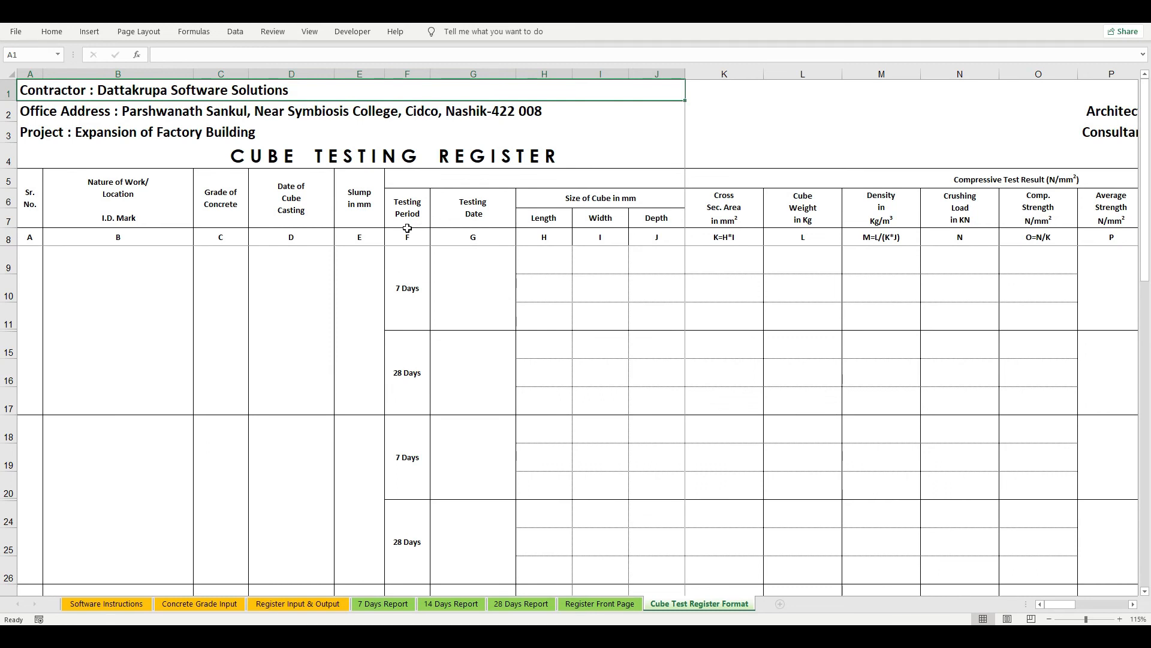
left_click(34, 197)
left_click(125, 210)
left_click(239, 202)
left_click(309, 204)
left_click(370, 207)
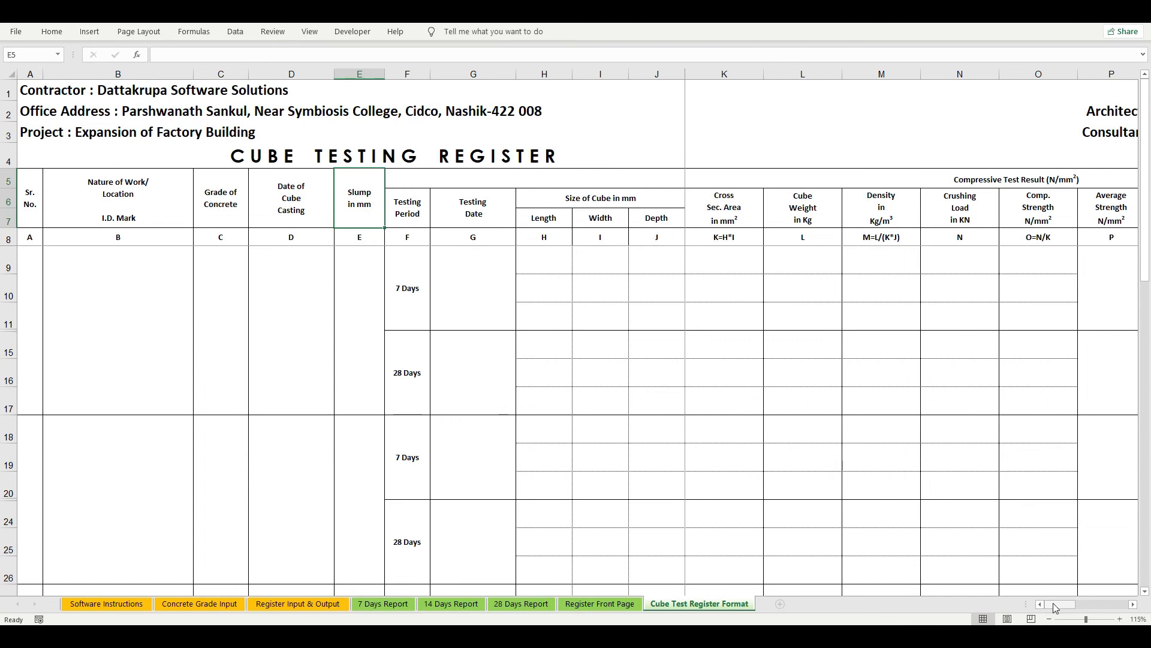
mouse_move(1056, 605)
left_mouse_down()
mouse_move(1077, 607)
mouse_move(1058, 607)
left_mouse_up()
- Preview the blank cube test register format for printing and look over its first page
key("ctrl+p")
scroll(746, 267, "up", 1)
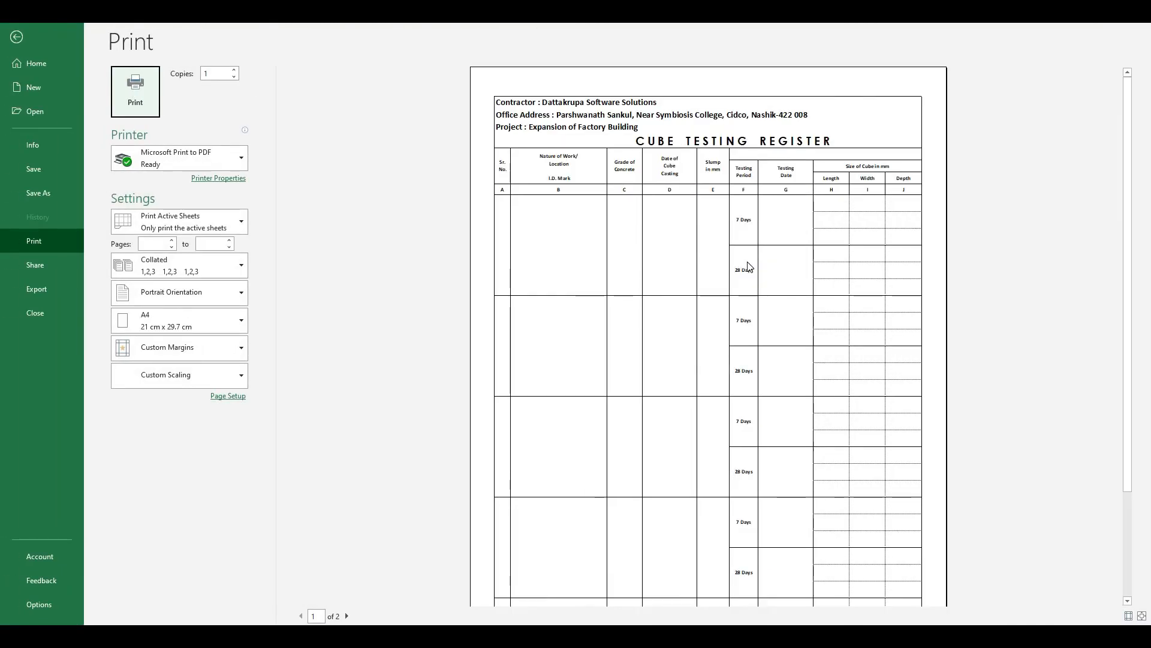
scroll(746, 267, "down", 3)
scroll(746, 267, "up", 3)
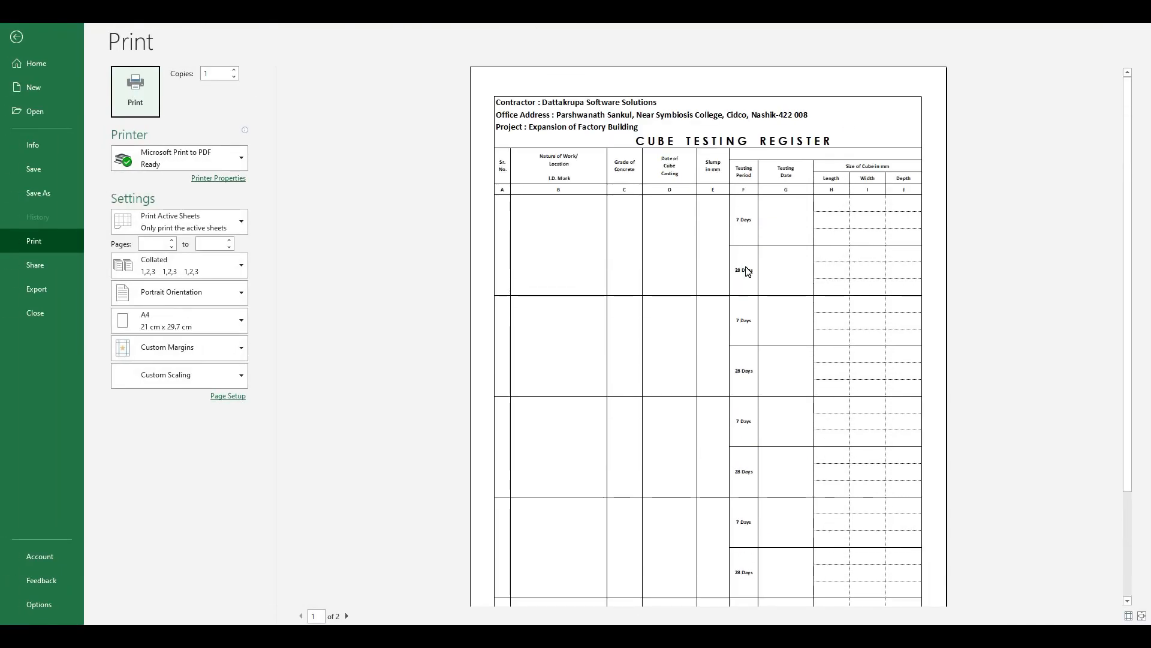
- Preview the blank cube test register format for printing again and look over its second page's header, compressive test result columns and lower rows
key("Escape")
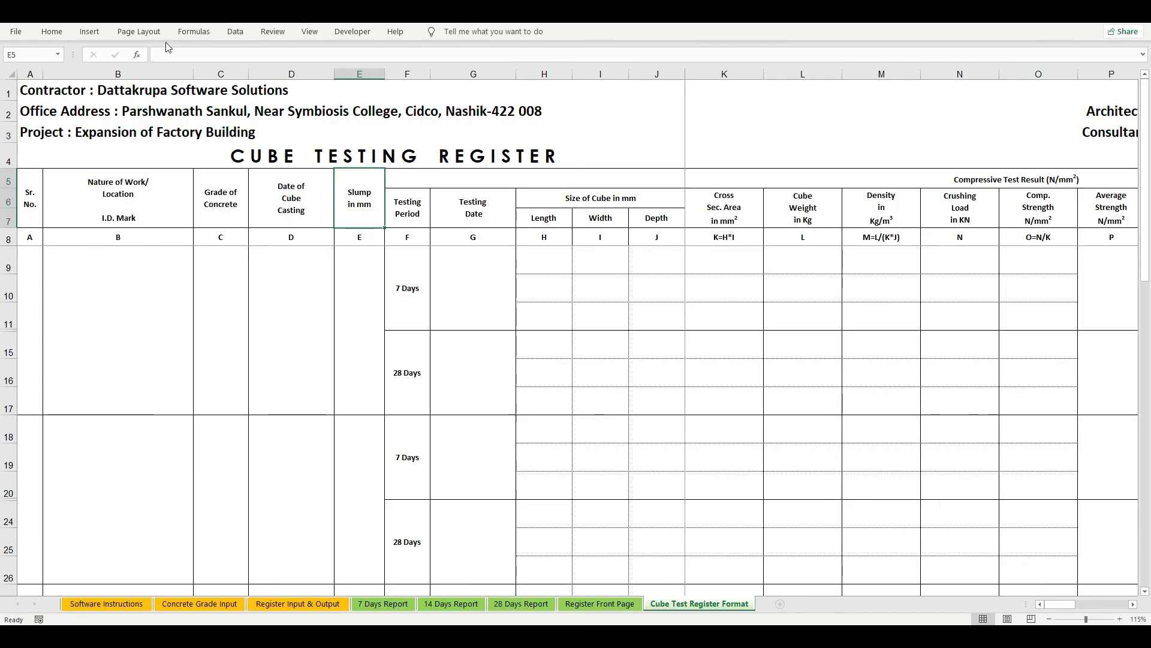
key("ctrl+p")
scroll(550, 375, "down", 1)
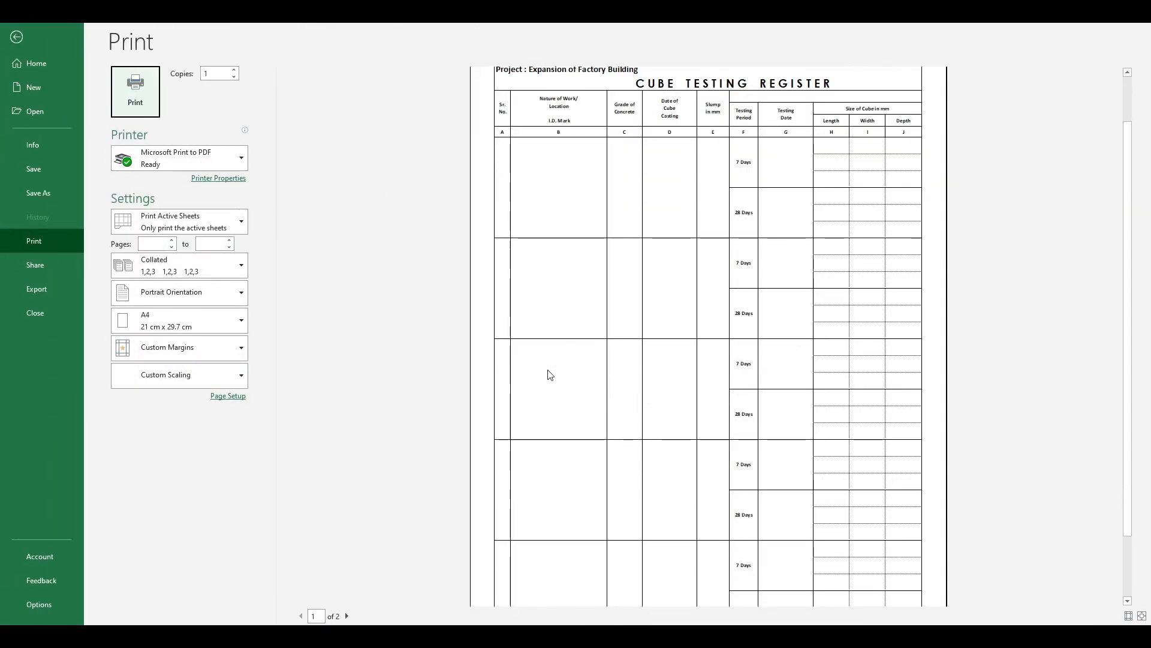
left_click(346, 616)
scroll(635, 288, "down", 1)
scroll(769, 103, "up", 1)
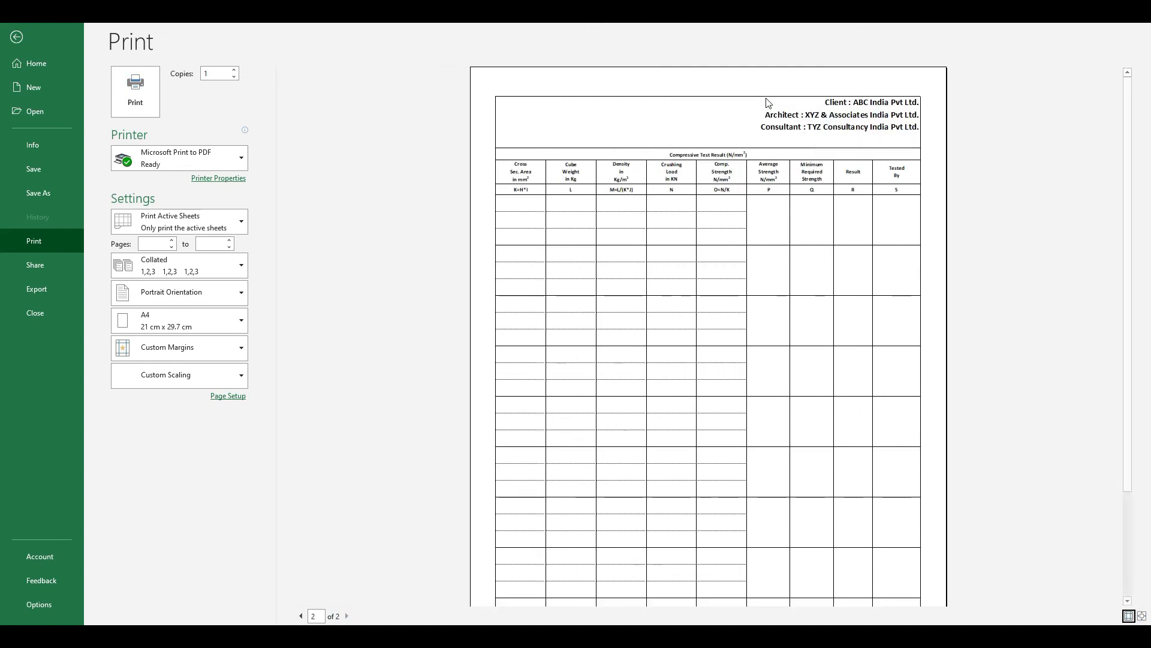
scroll(592, 181, "down", 1)
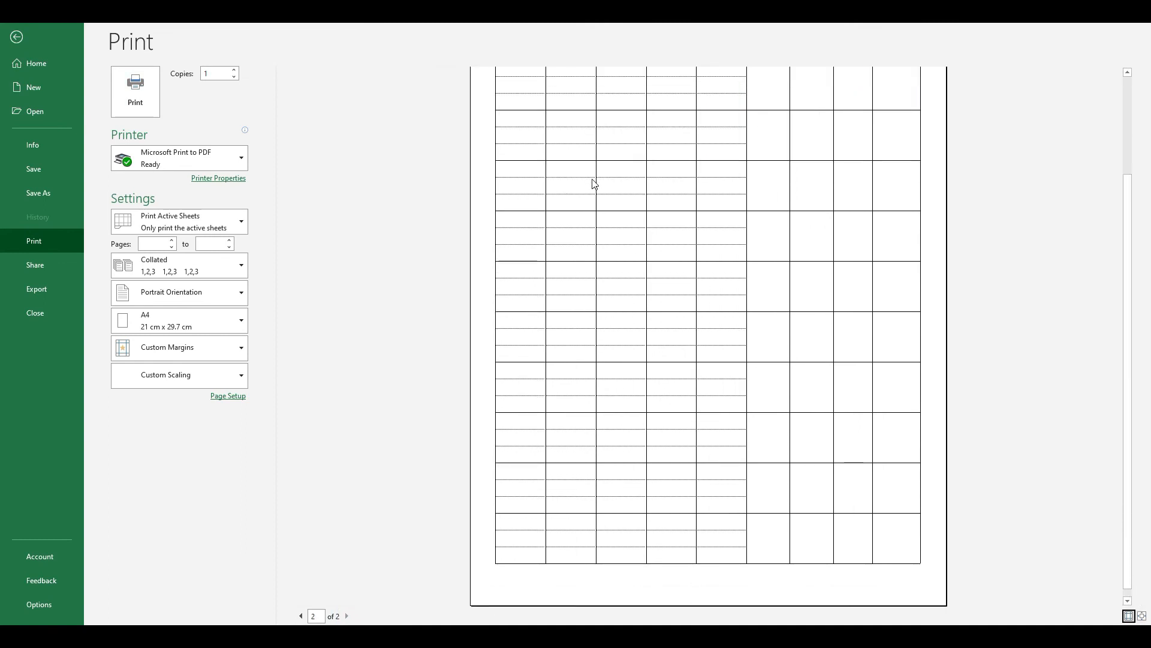
scroll(593, 185, "up", 1)
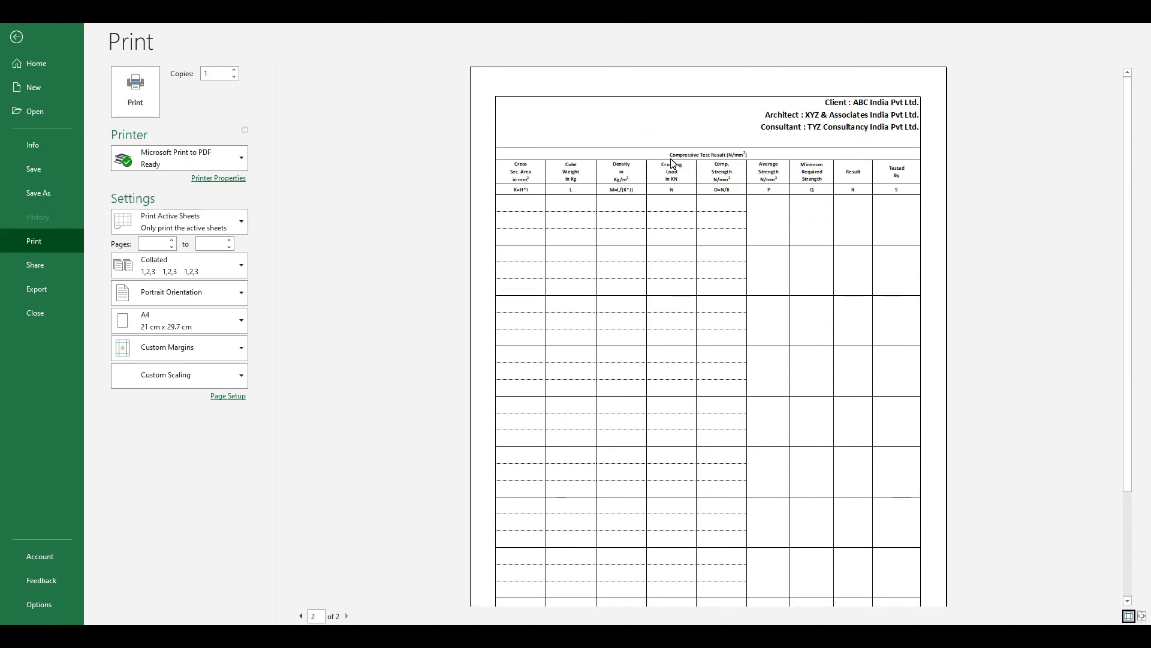
- Check the second page as a whole in the print preview, and revisit the Register Front Page and Cube Test Register Format sheets
left_click(670, 160)
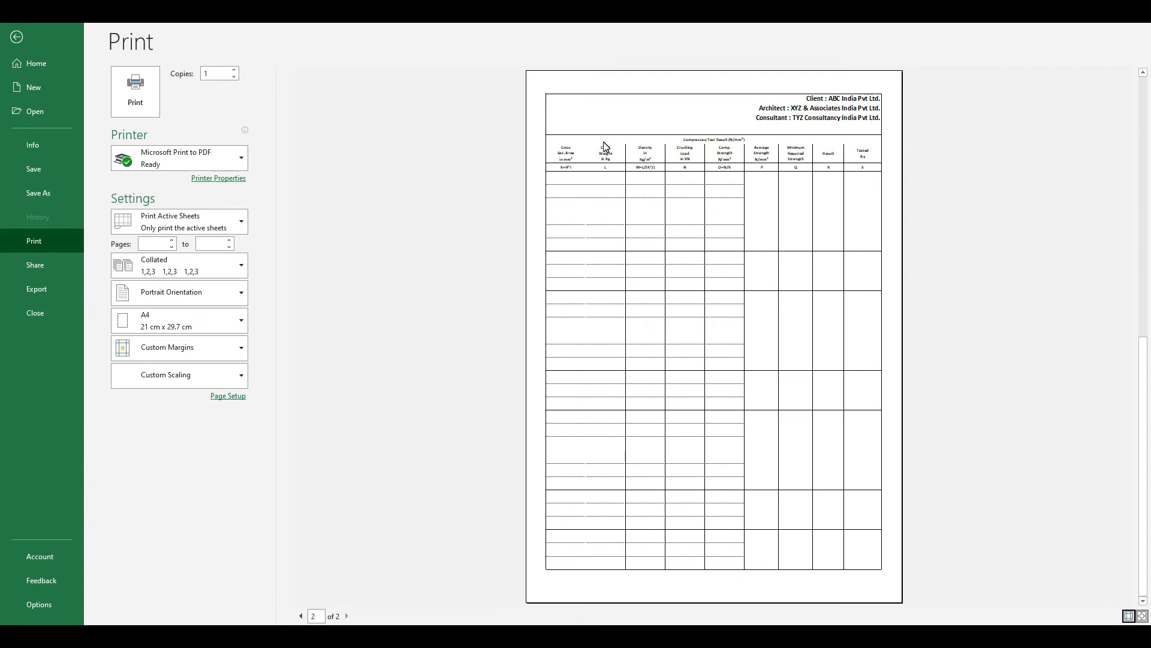
key("Escape")
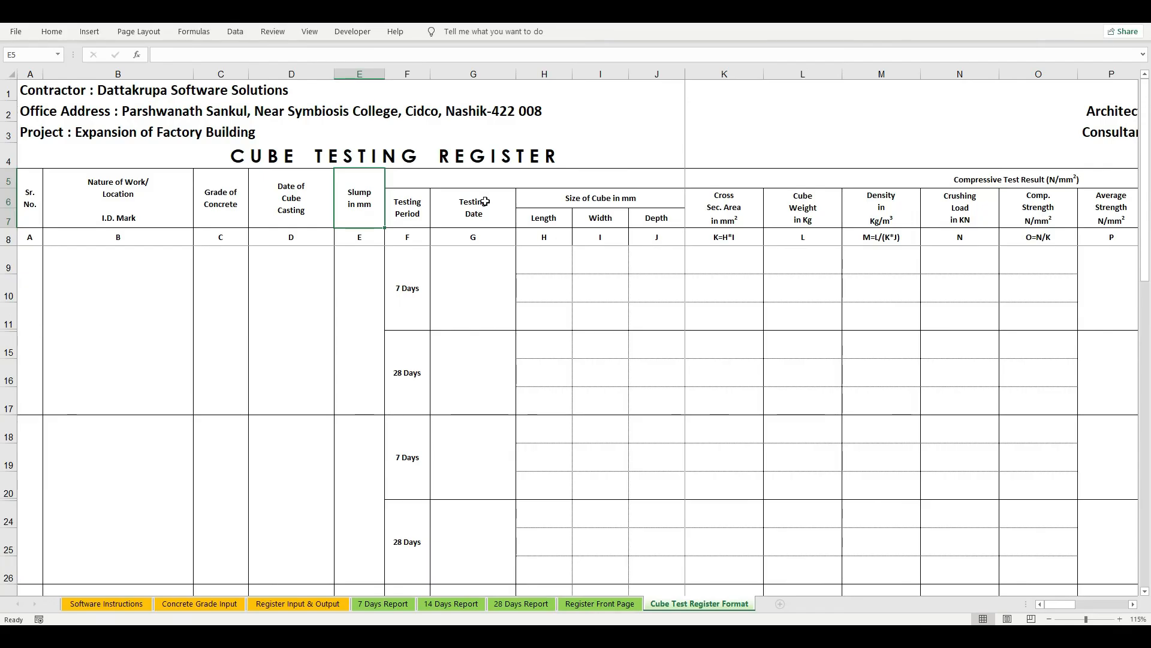
left_click(584, 603)
left_click(670, 604)
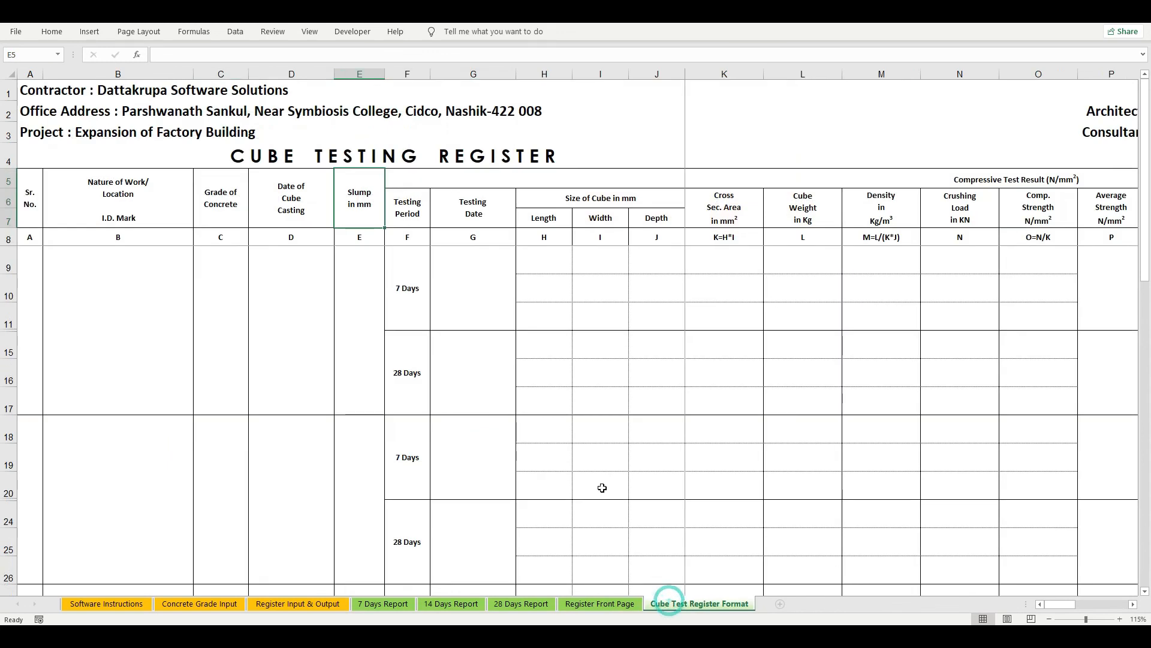